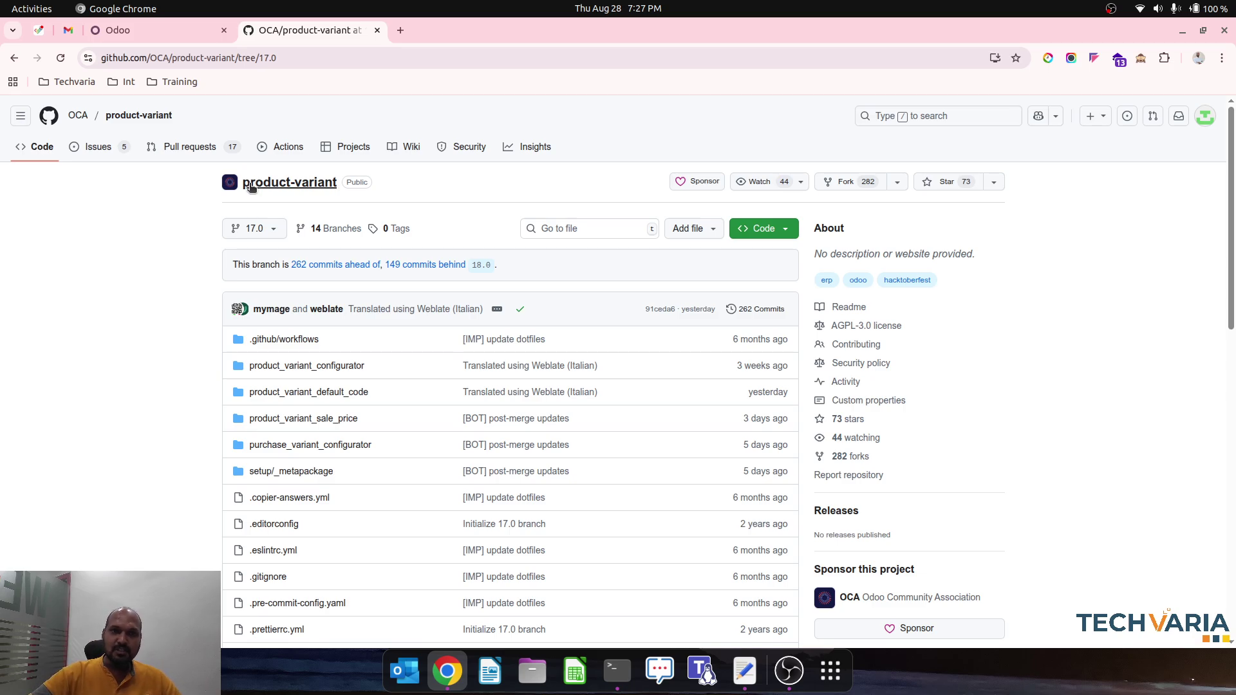
- Check the 17.0 branch list of the OCA product-variant repository, then switch to the Odoo tab
click(277, 232)
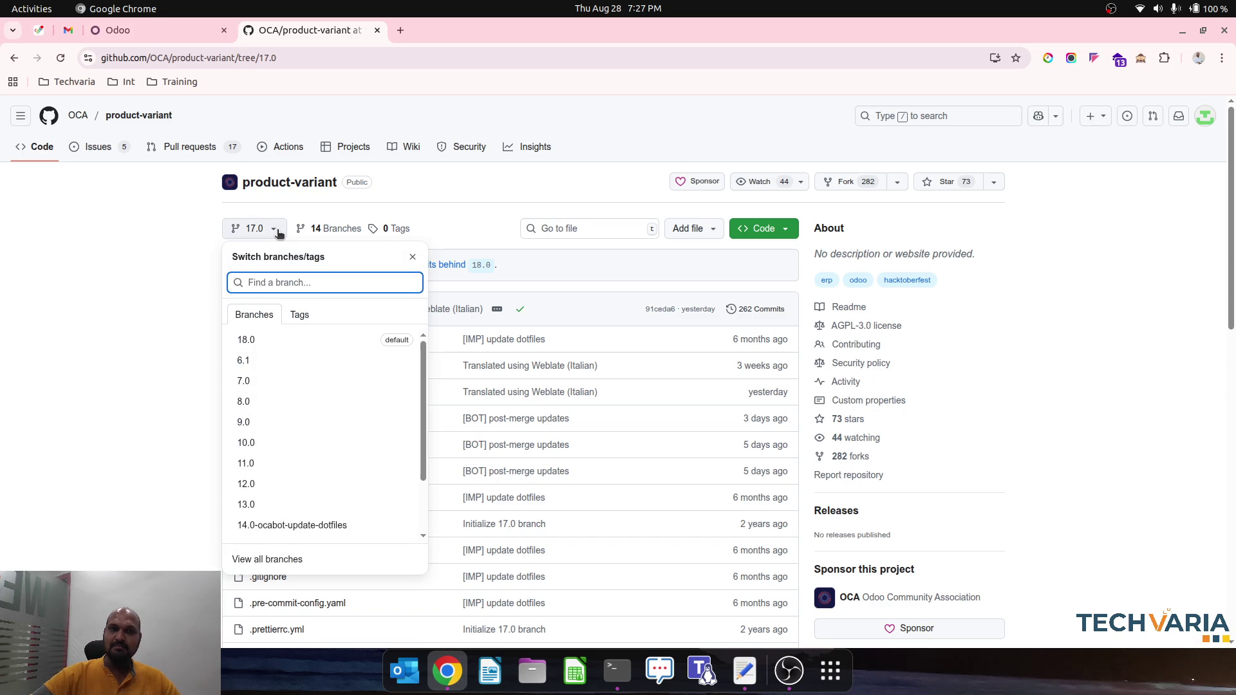
click(277, 232)
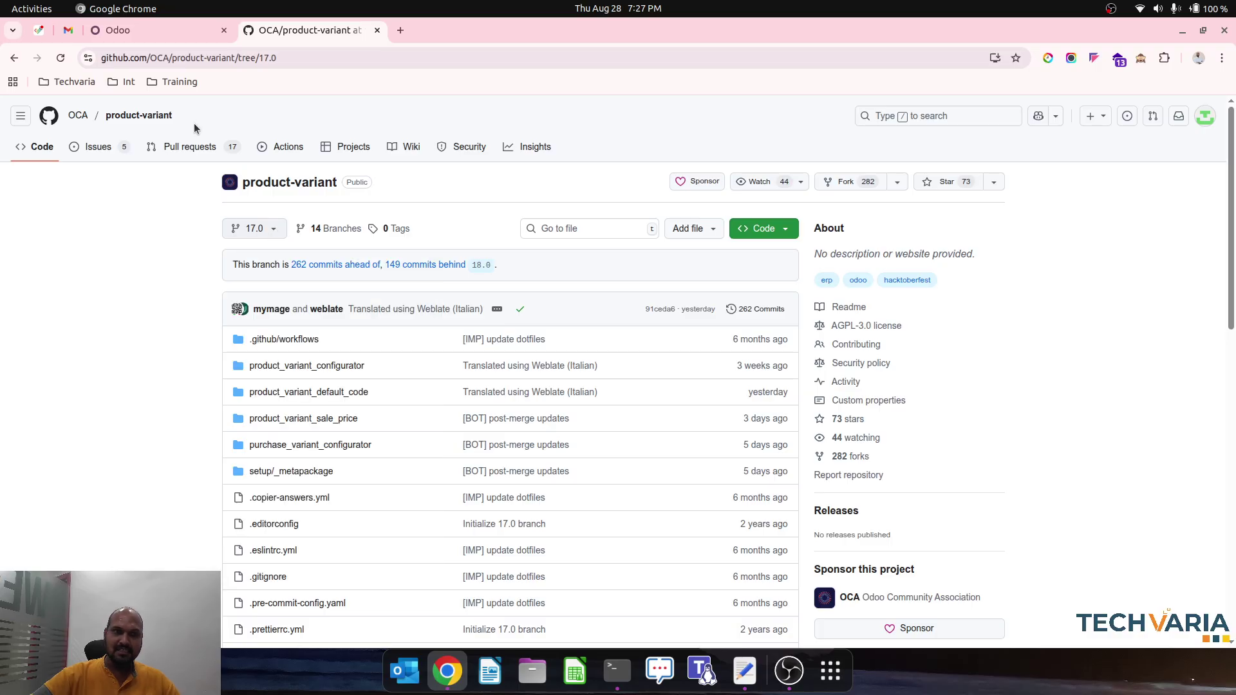
click(278, 231)
click(278, 231)
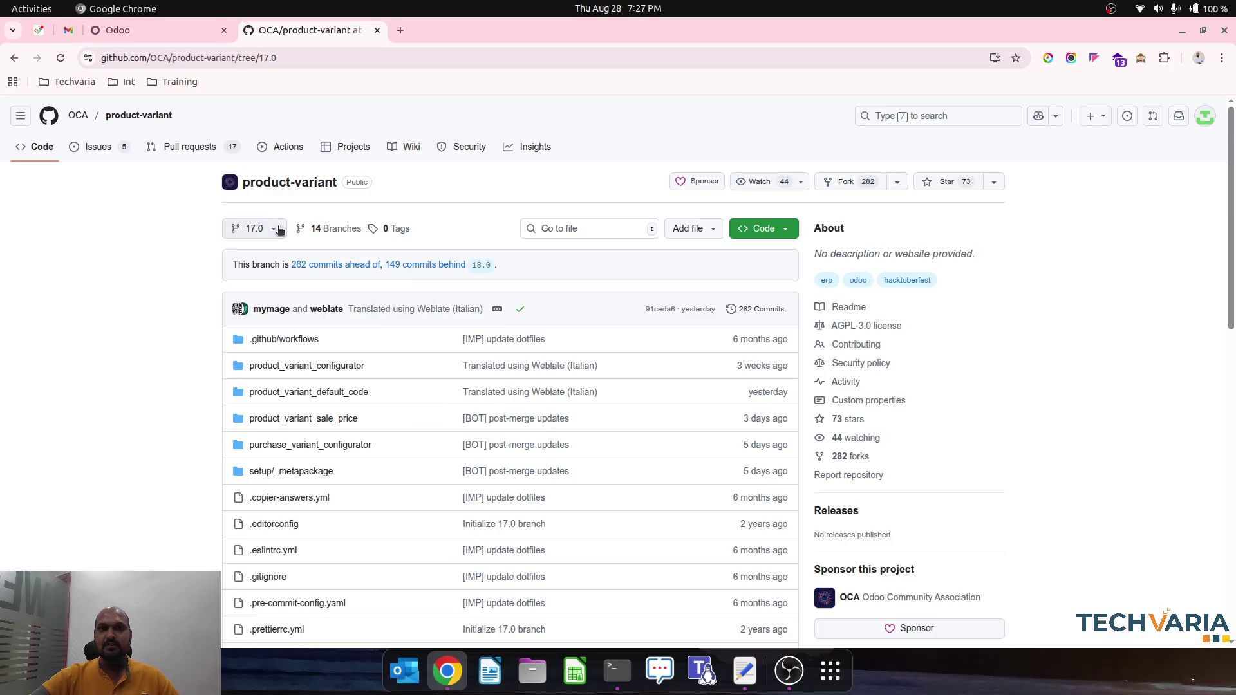
- Open the Dining Table product from the Inventory products catalogue
click(187, 29)
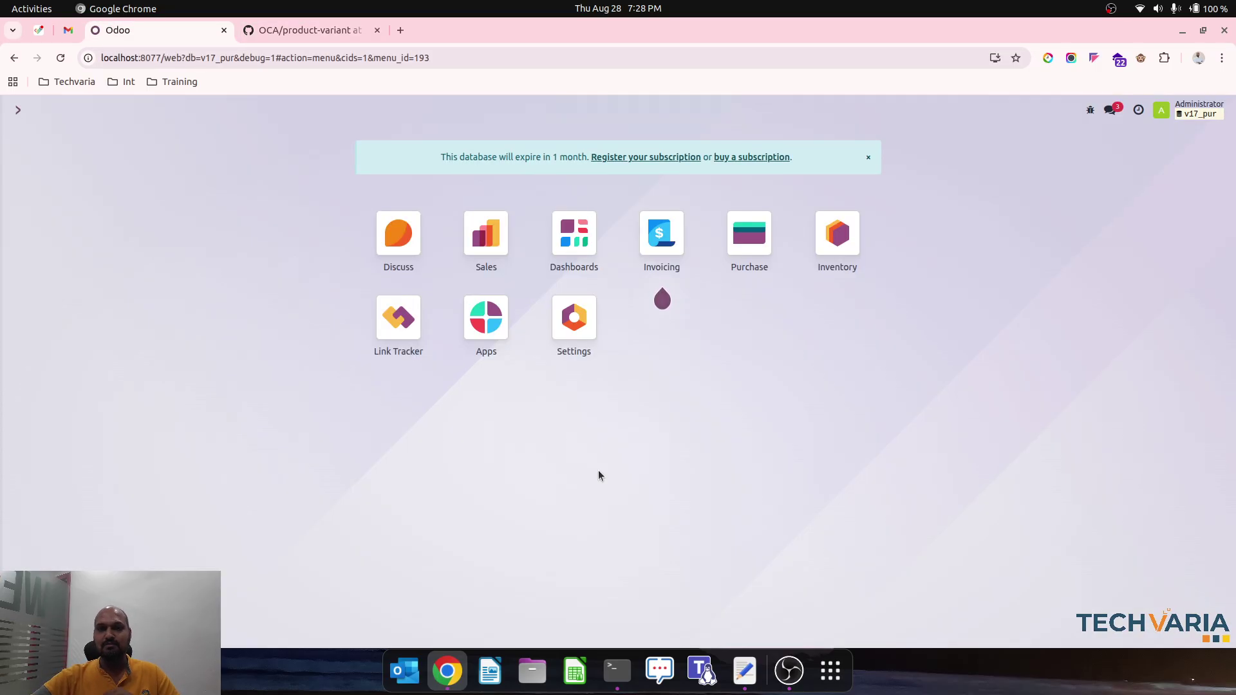
click(842, 267)
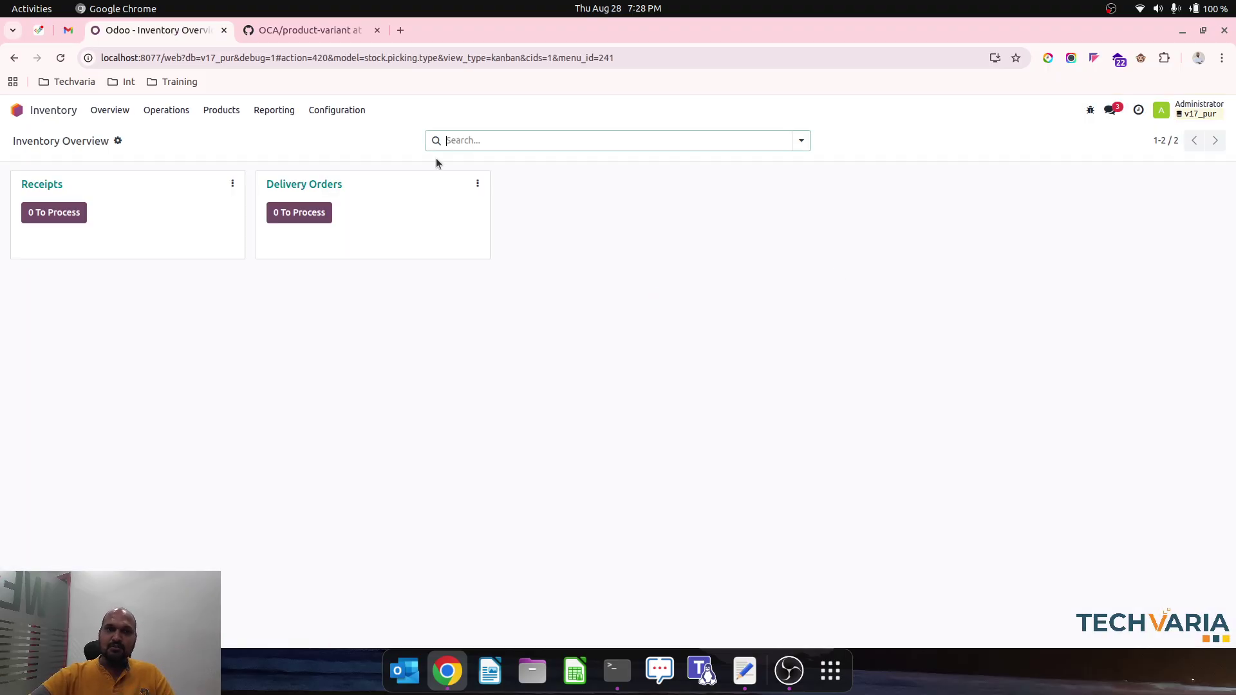
click(320, 112)
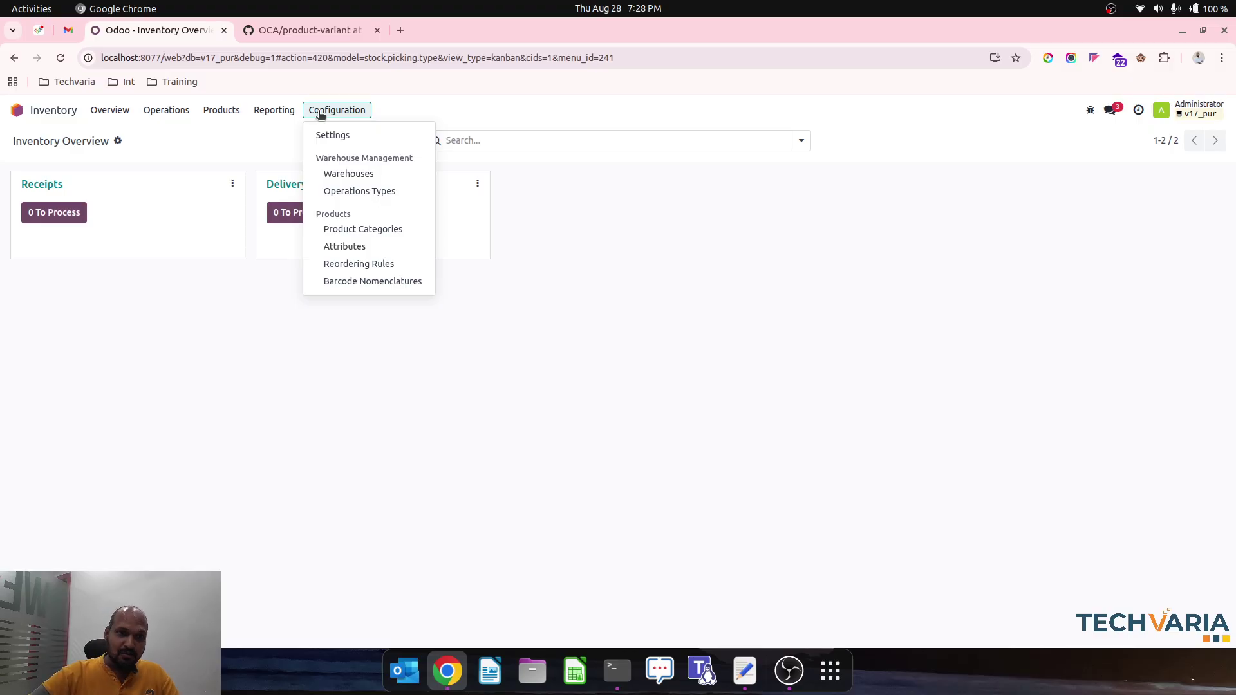
mouse_move(243, 110)
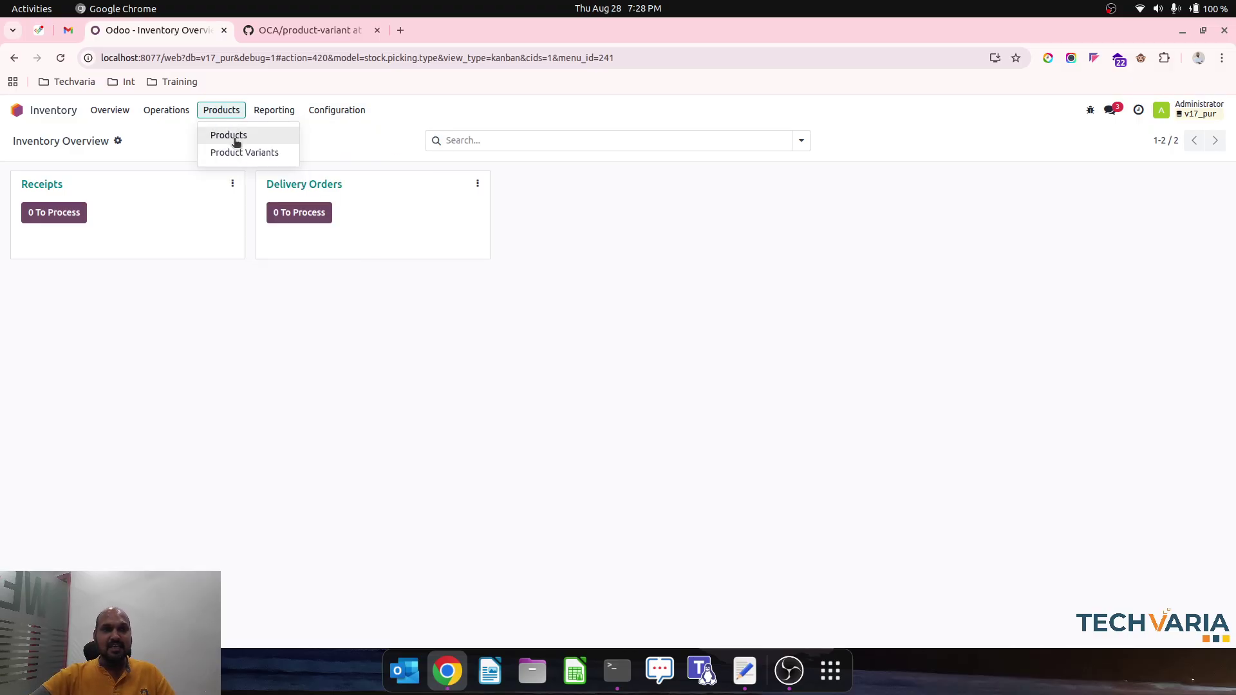
click(236, 135)
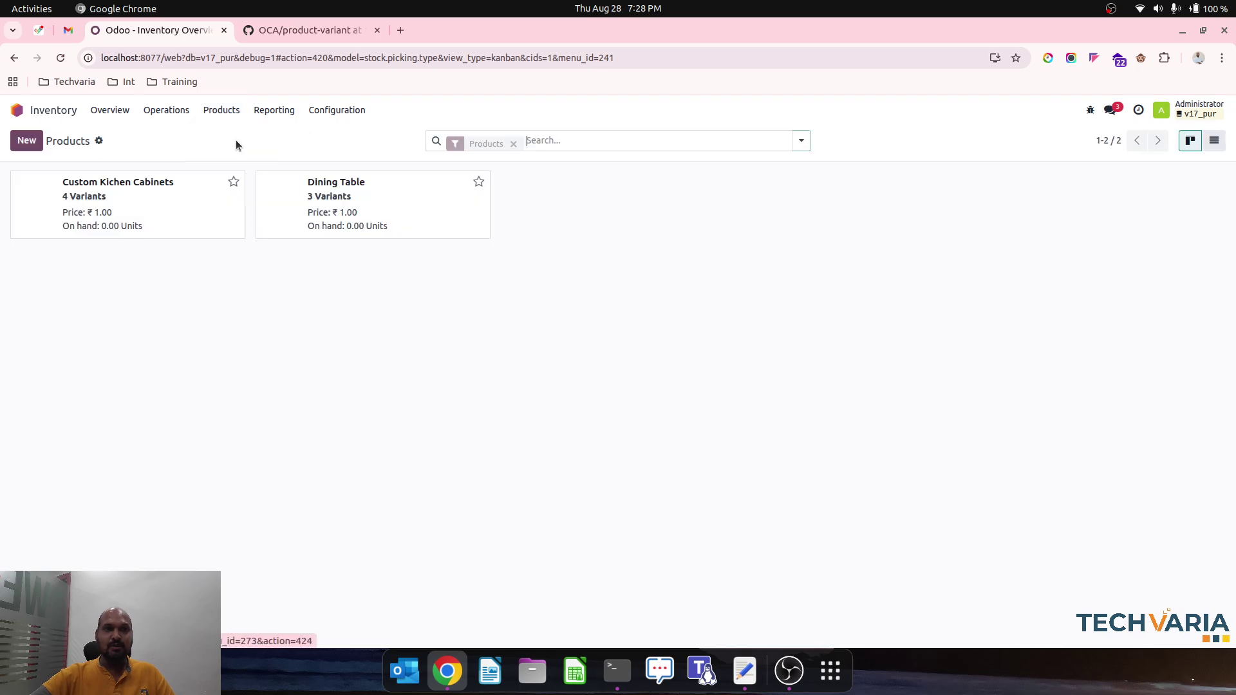
click(301, 205)
- Review Dining Table's Attributes & Variants, Purchase, Inventory and General Information tabs
click(189, 290)
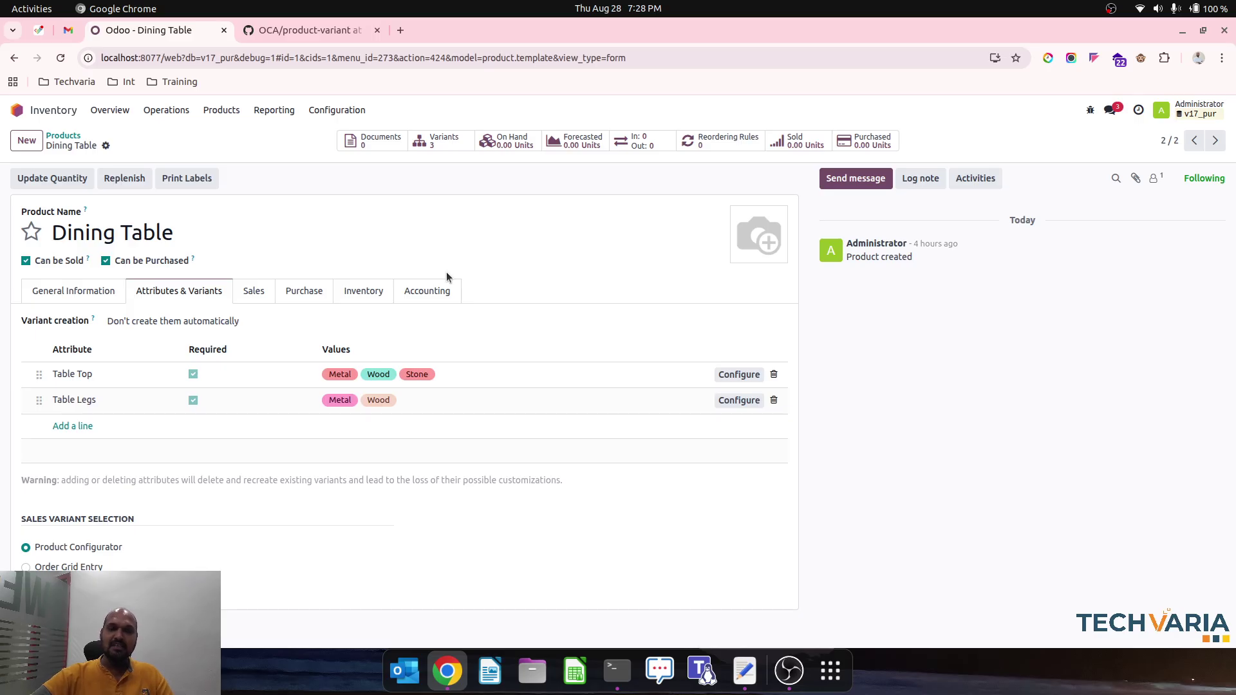
click(322, 290)
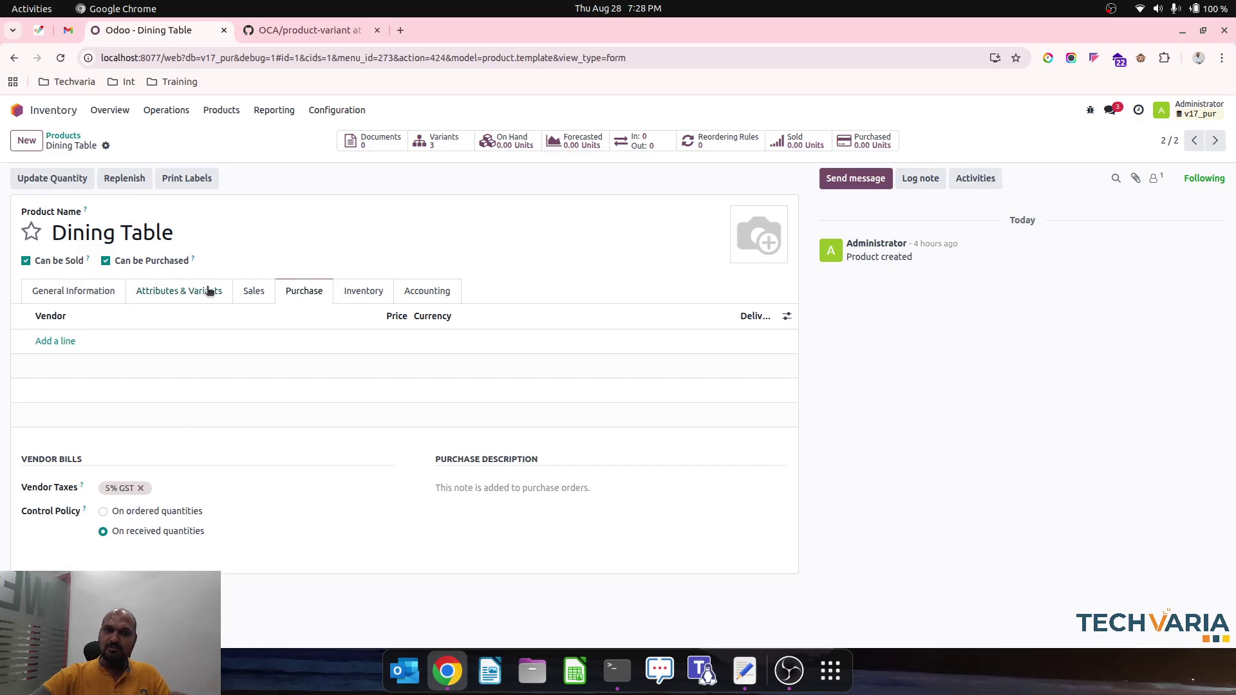
click(349, 294)
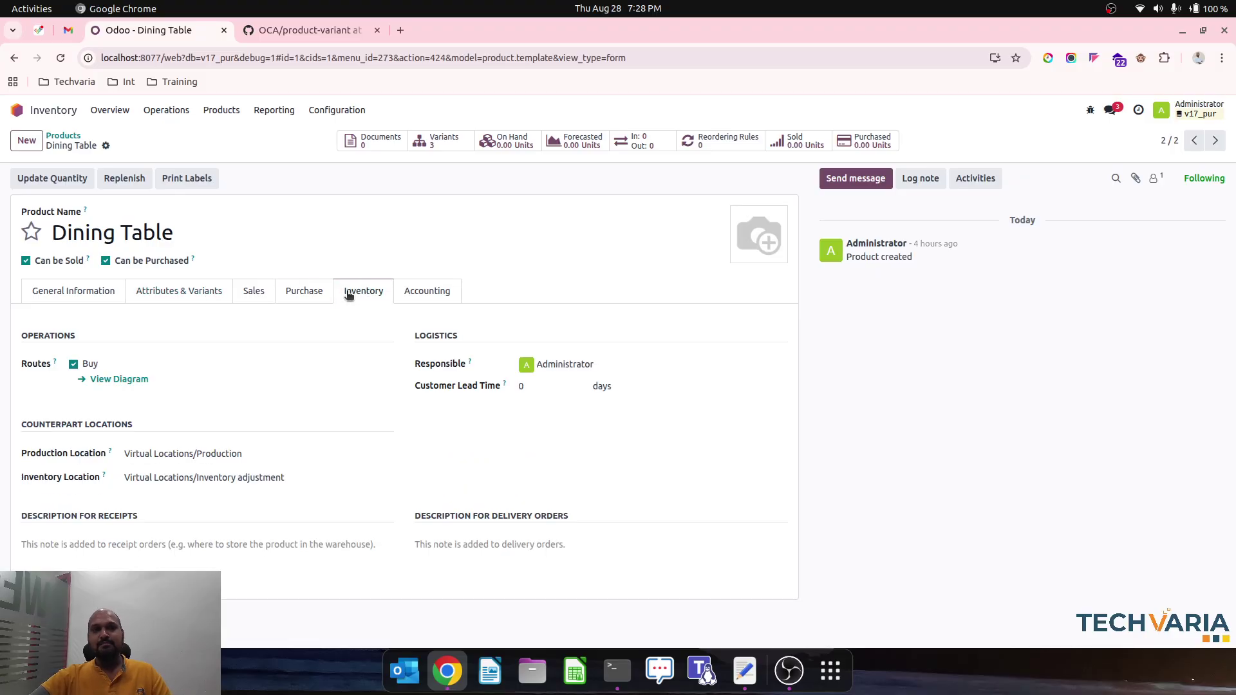
click(97, 296)
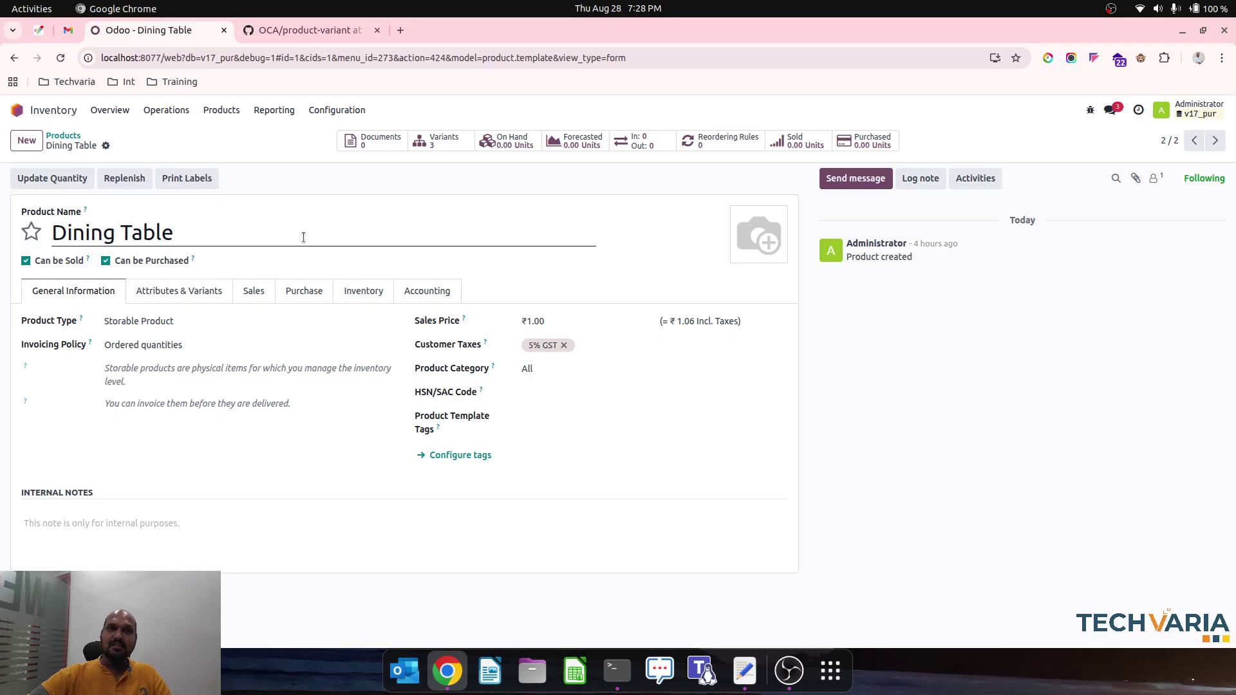
- Step through the Processor, RAM, Storage, Graphics, Display and Color attributes, then return to the Attributes list
click(337, 110)
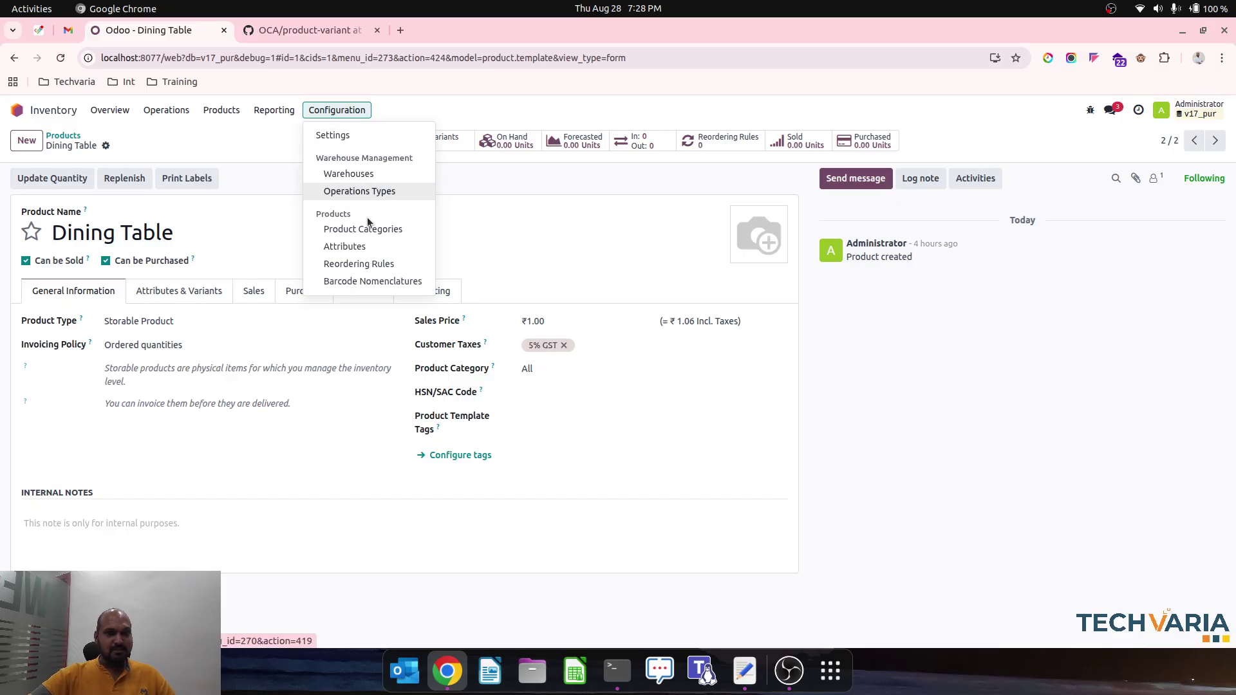
click(381, 243)
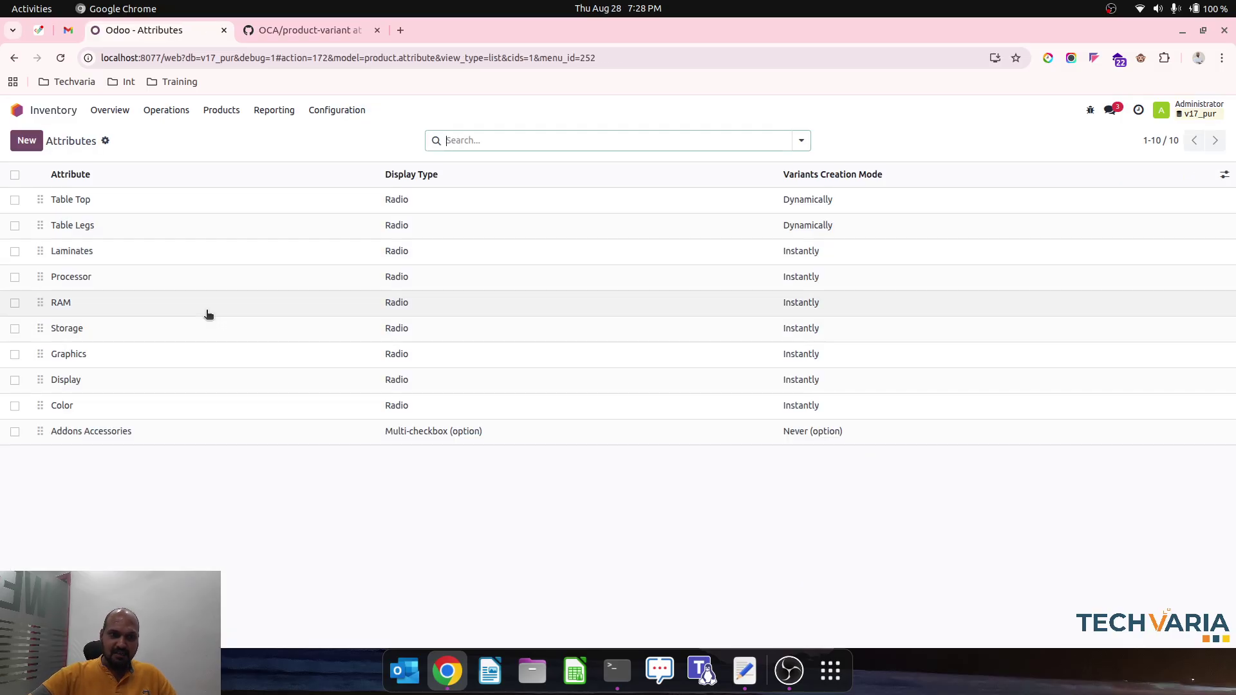
click(227, 293)
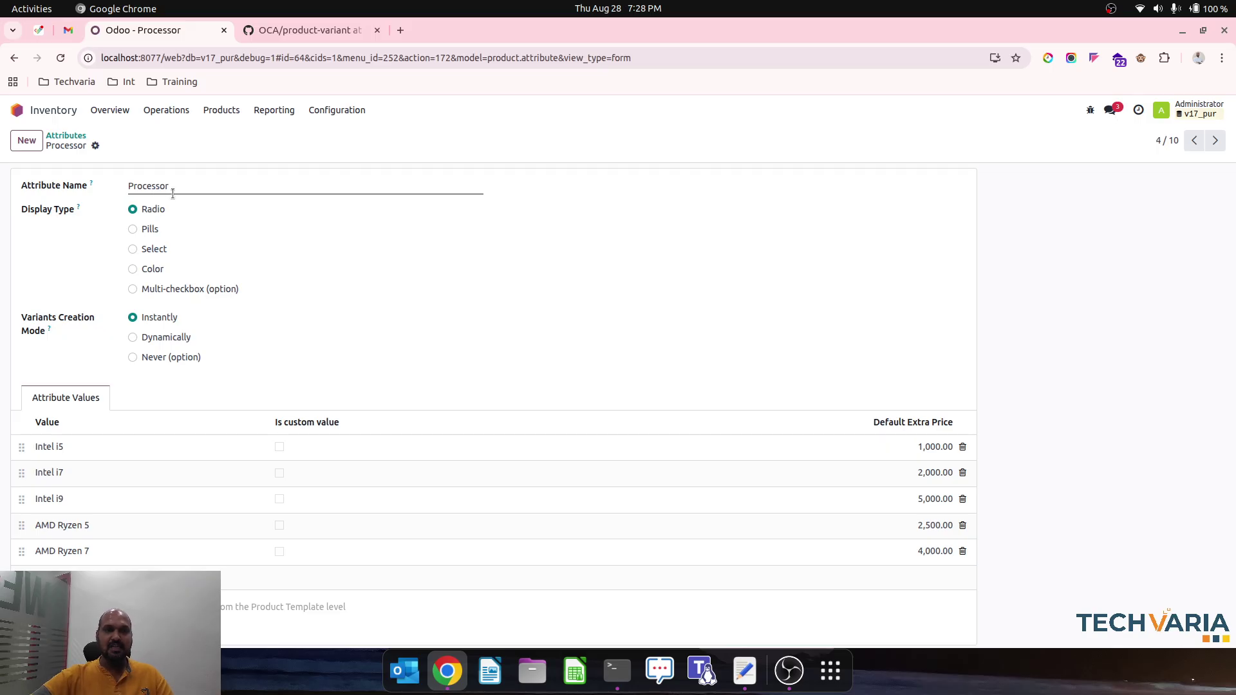
click(1217, 141)
click(1217, 141)
click(1217, 142)
click(1217, 141)
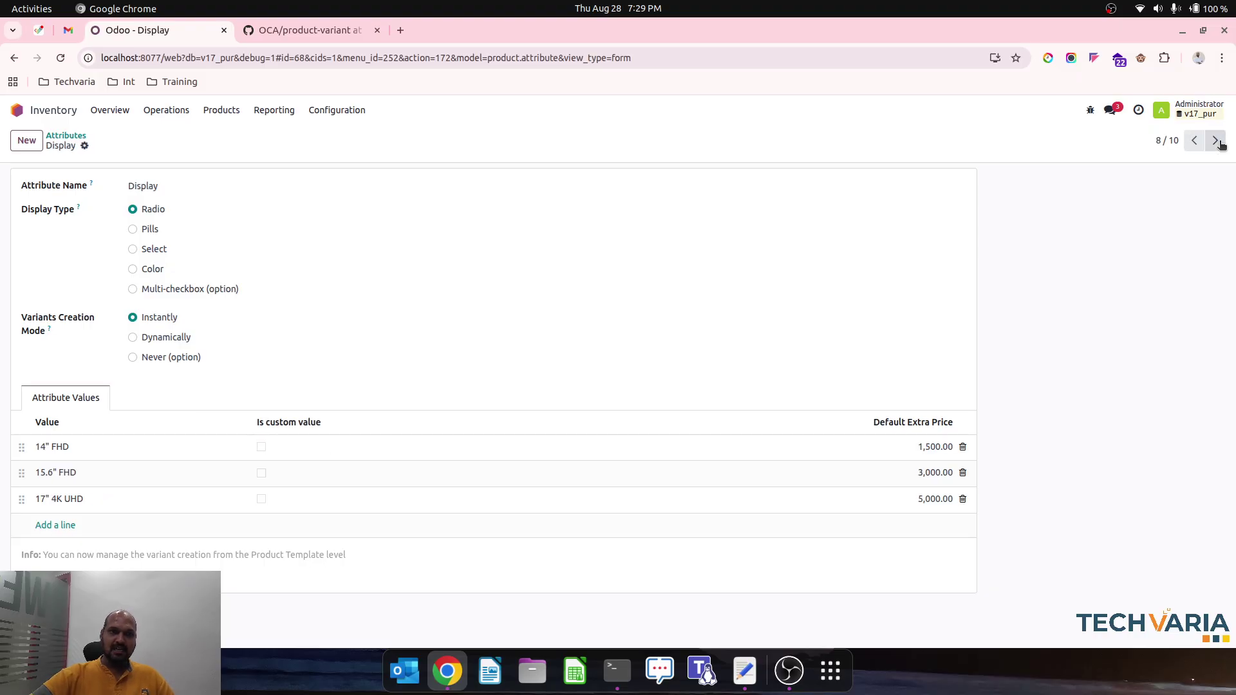
click(1217, 141)
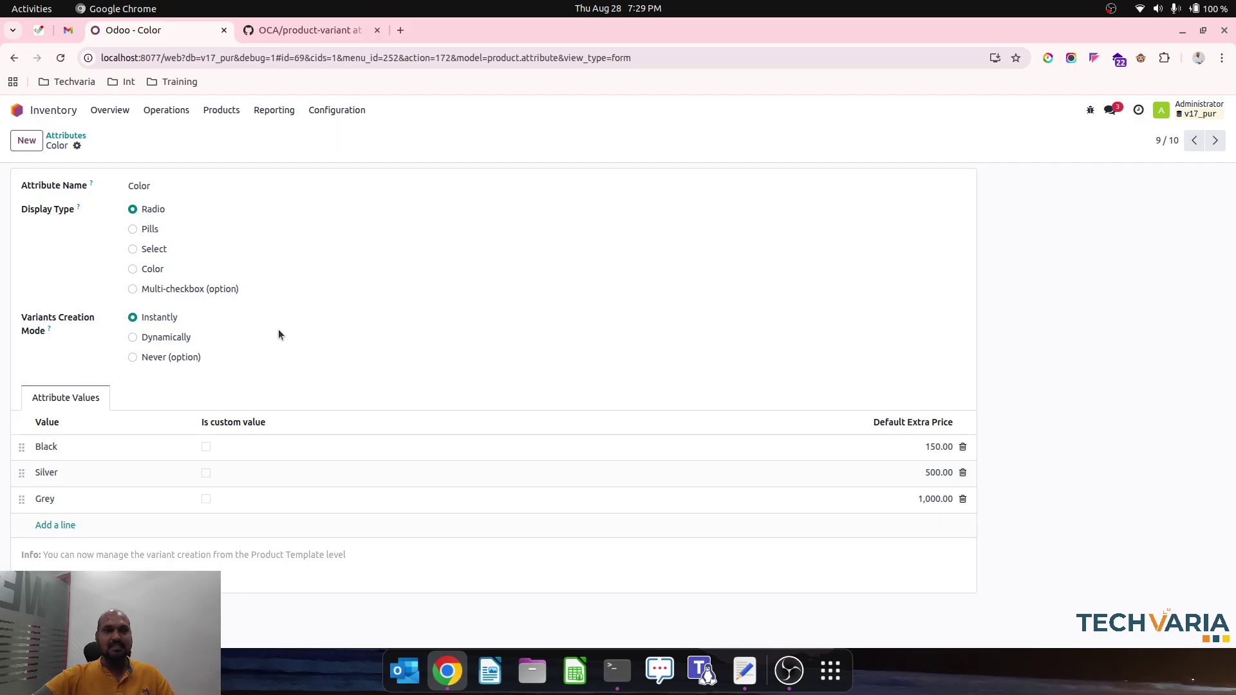
click(65, 136)
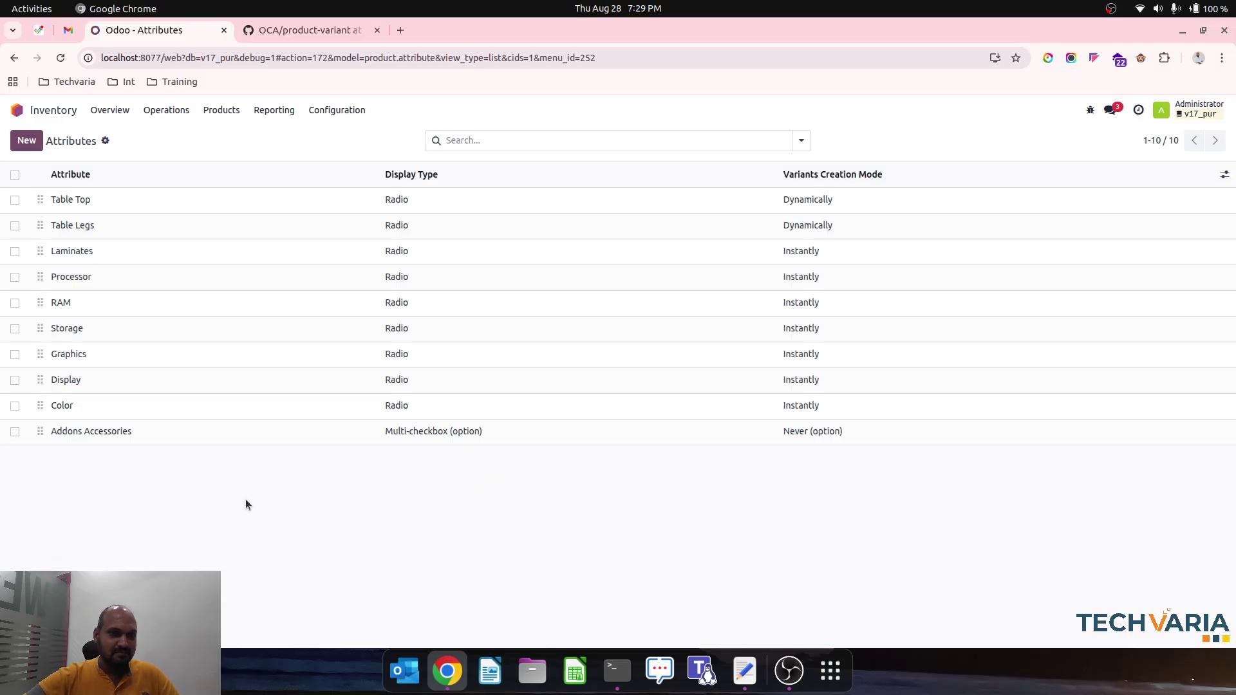
- Create and save a 'Laptop Fixed' product category with automatic variant creation allowed
click(336, 119)
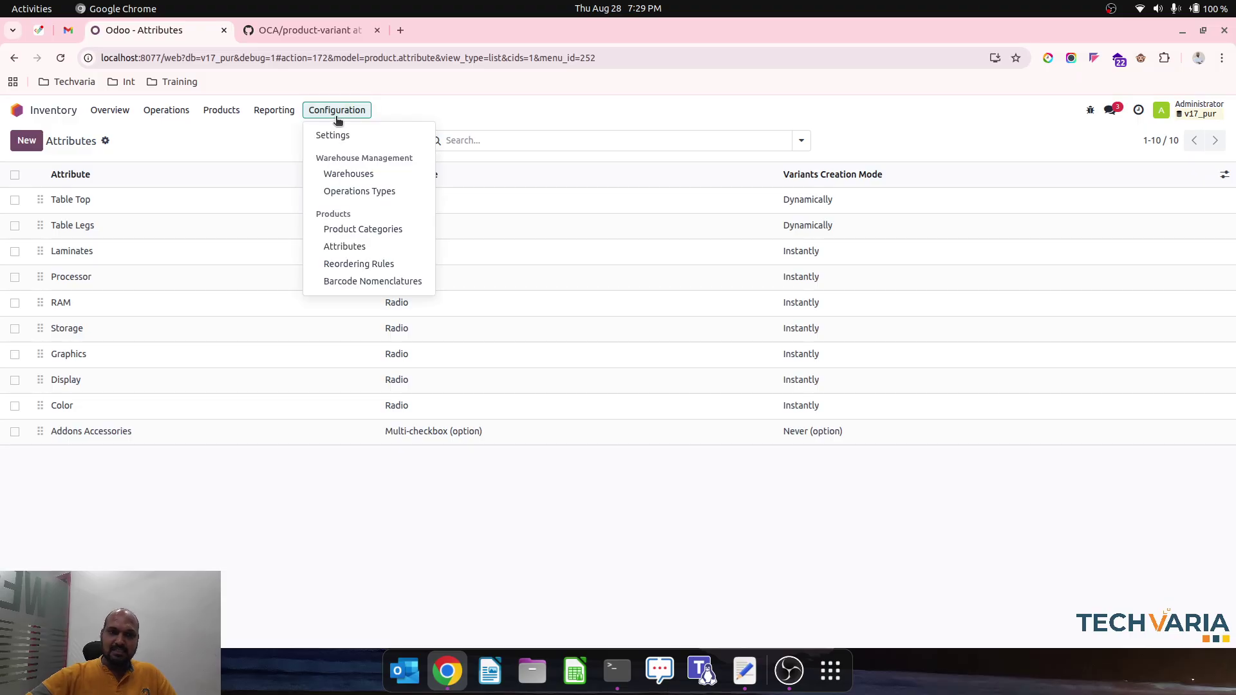
click(379, 232)
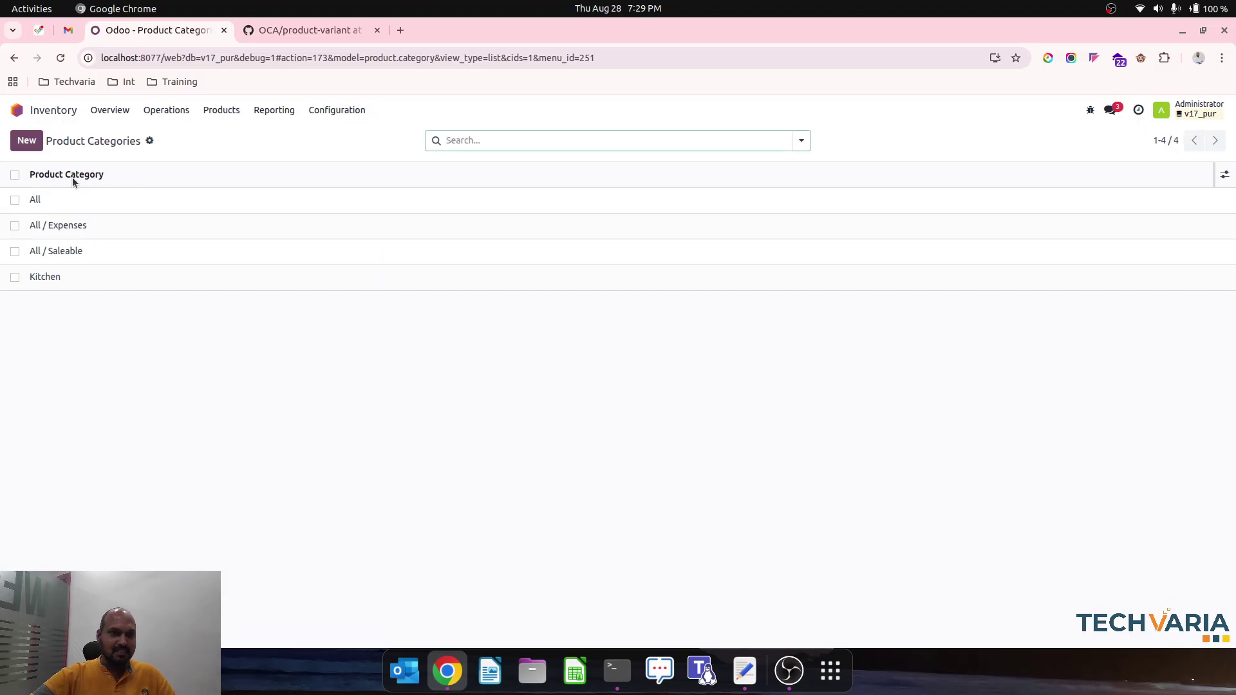
click(27, 140)
text(Lapt)
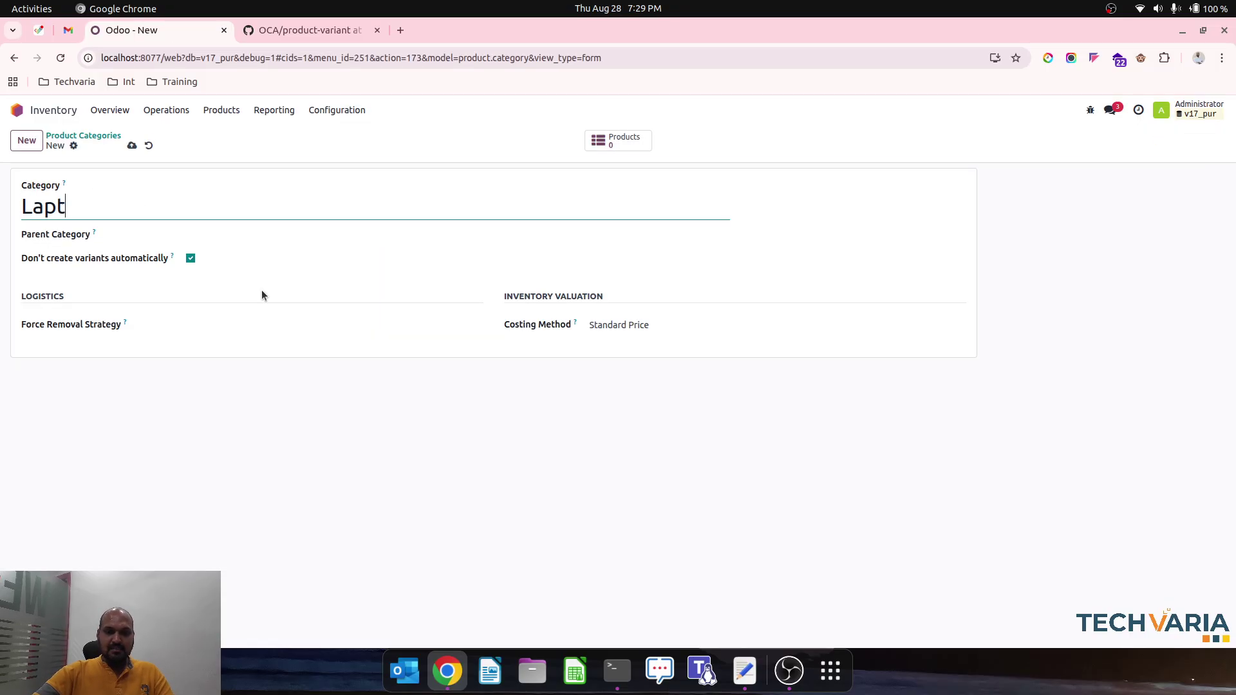
text(op Fixe)
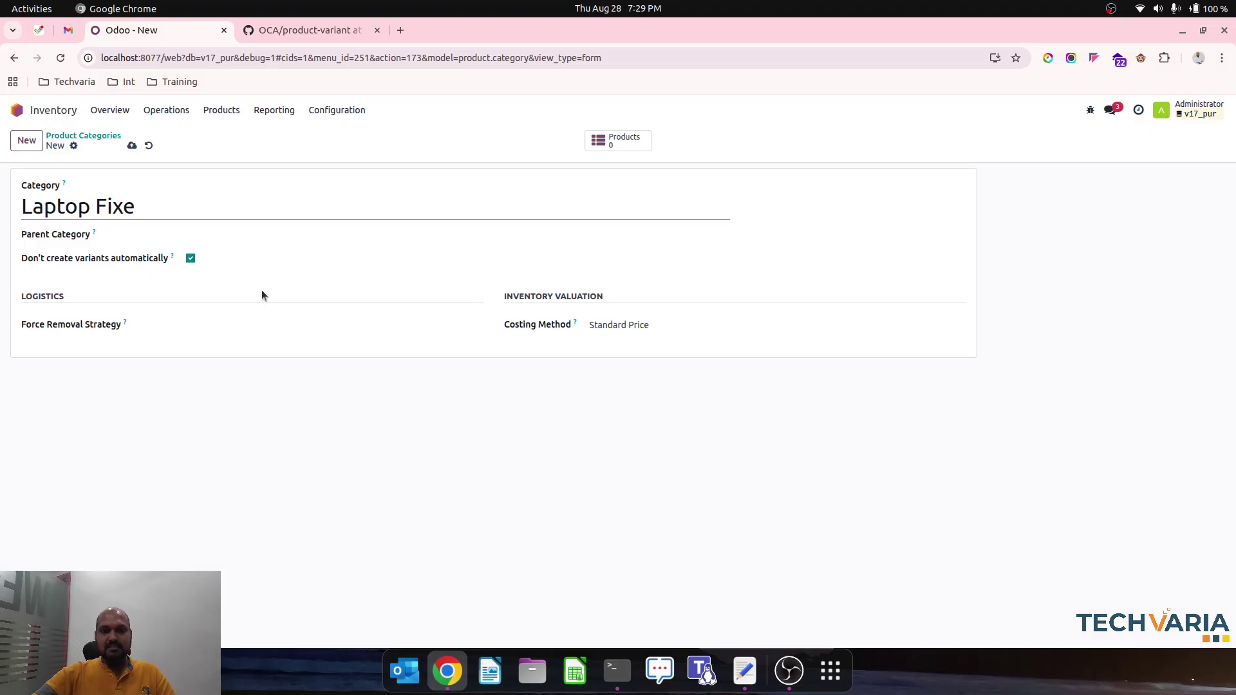
text(d)
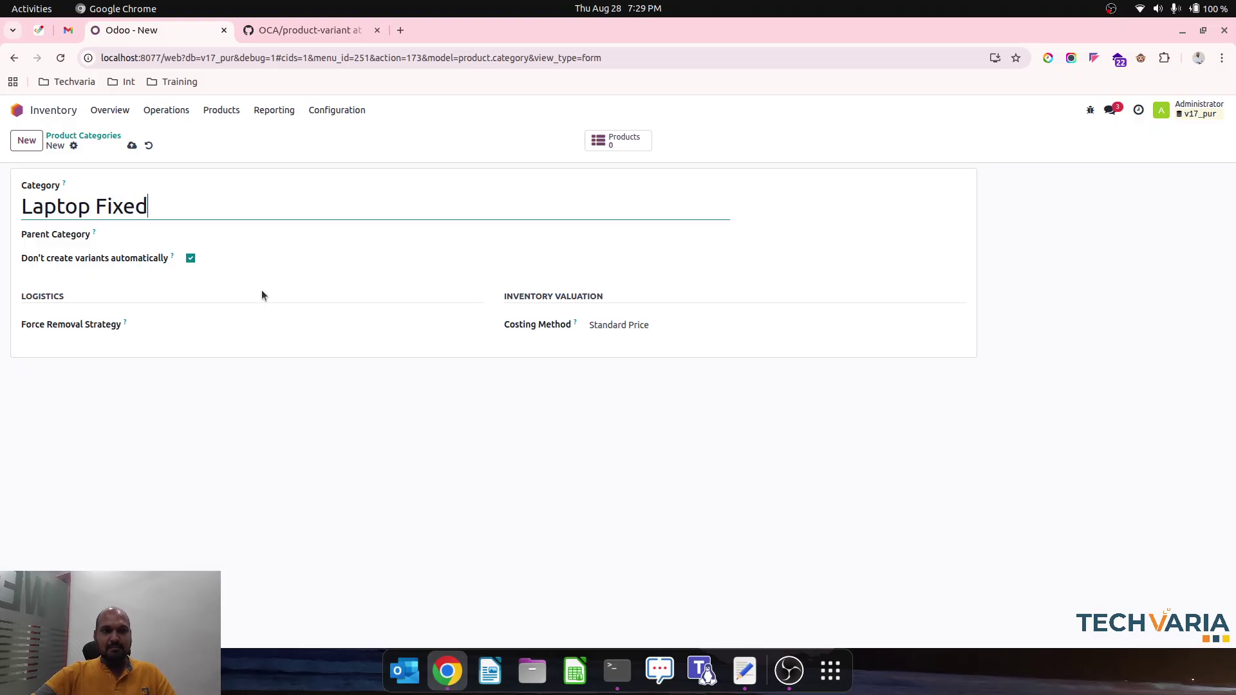
click(191, 261)
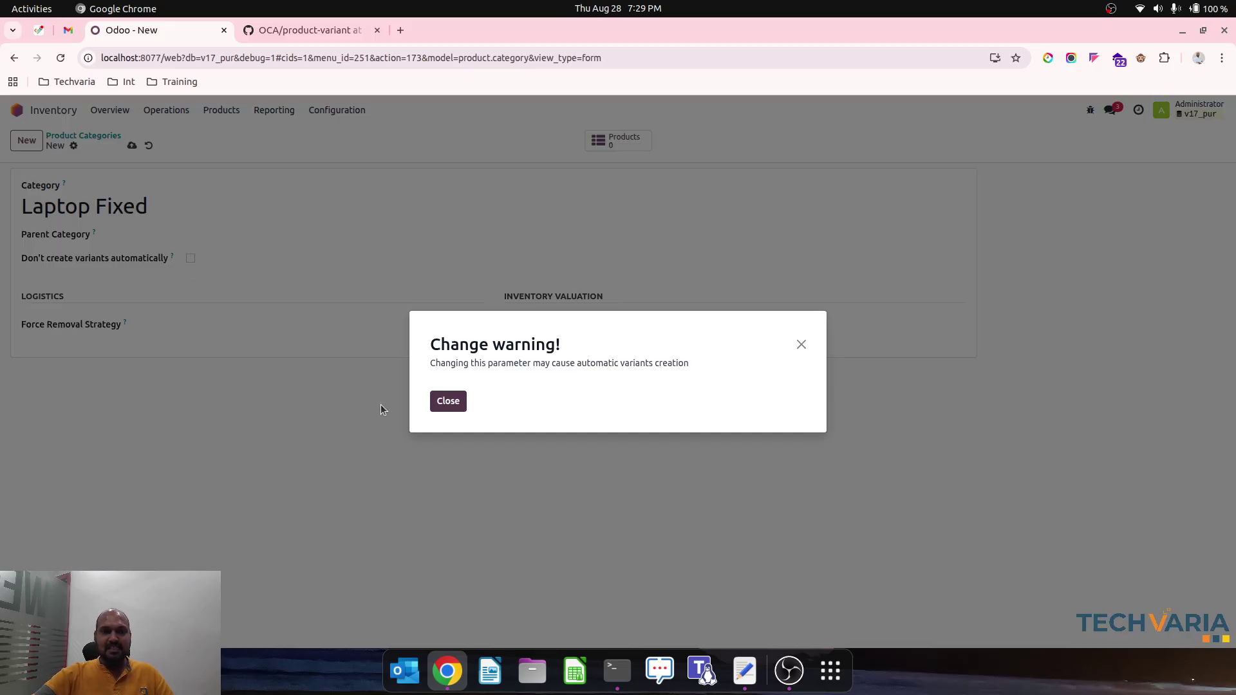
click(433, 401)
click(133, 144)
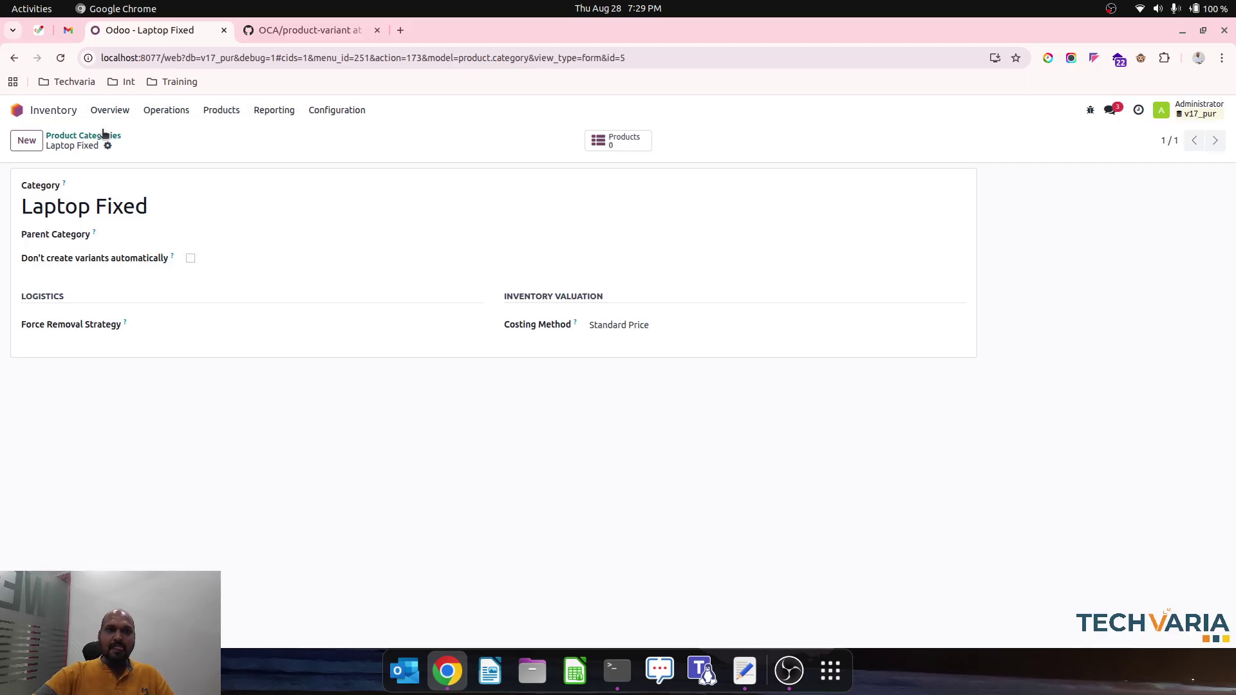
- Go back to the Products catalogue
click(107, 135)
click(222, 111)
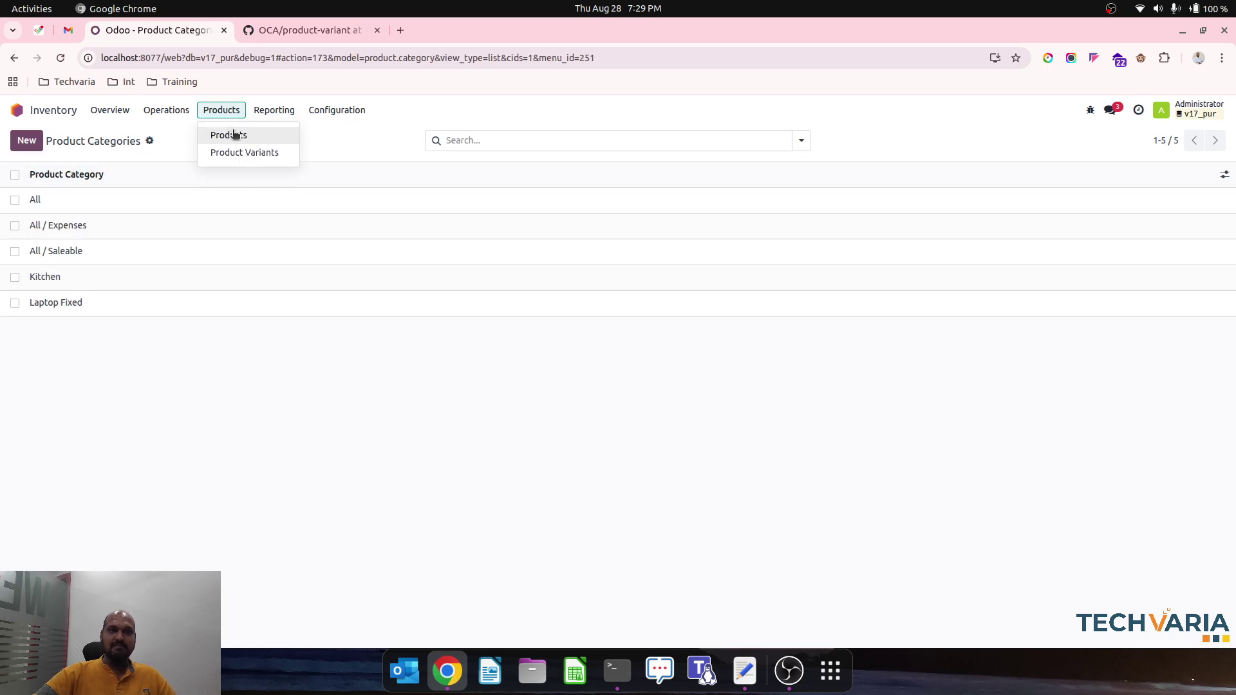
click(232, 132)
- Create a new product named 'Tablet' with variant creation set to 'Use the category value'
click(39, 141)
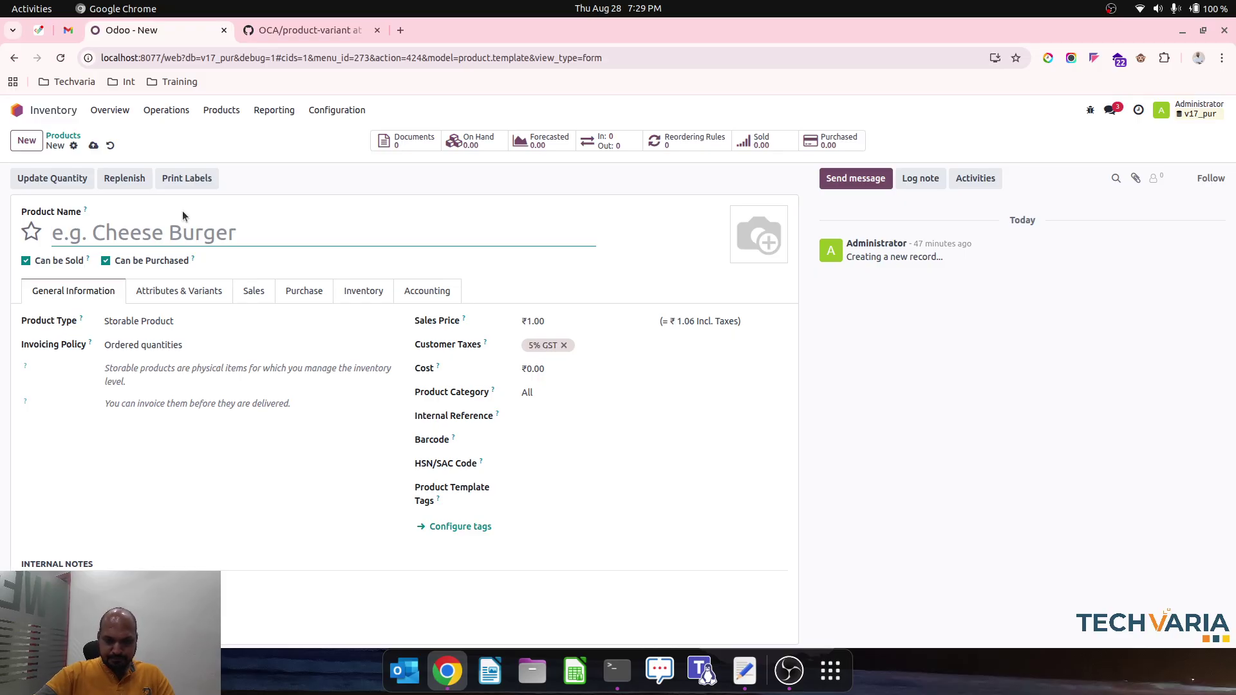
text(Tablet)
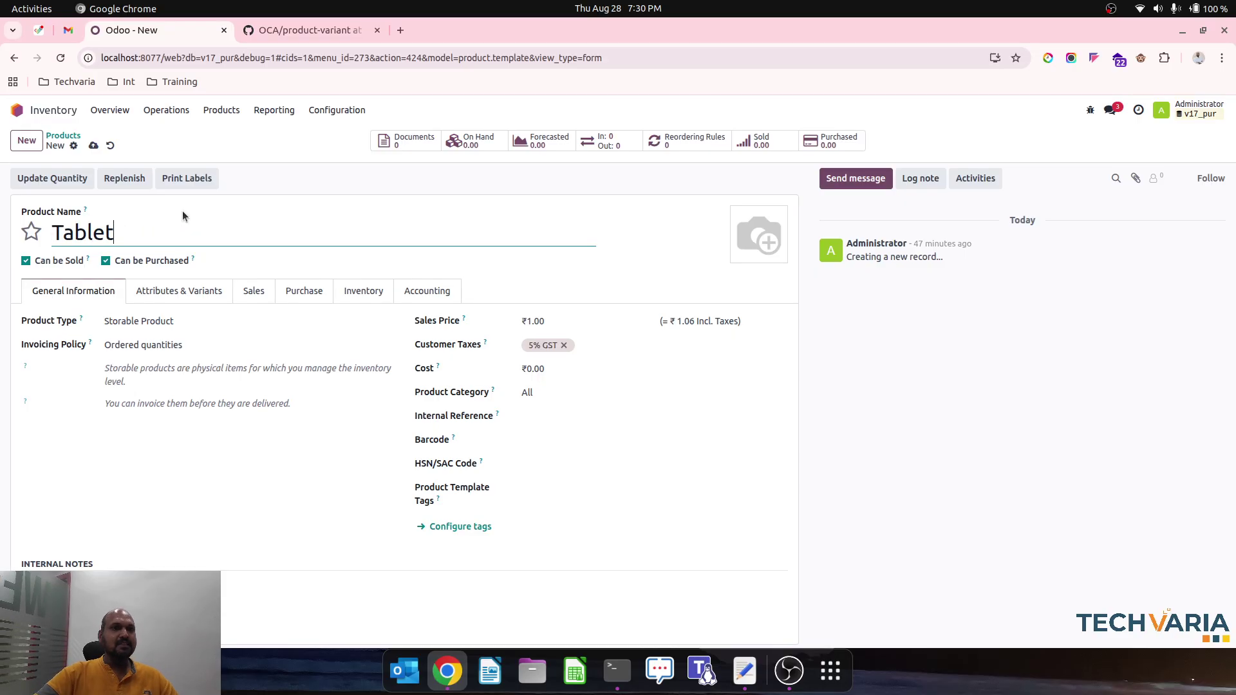
click(189, 297)
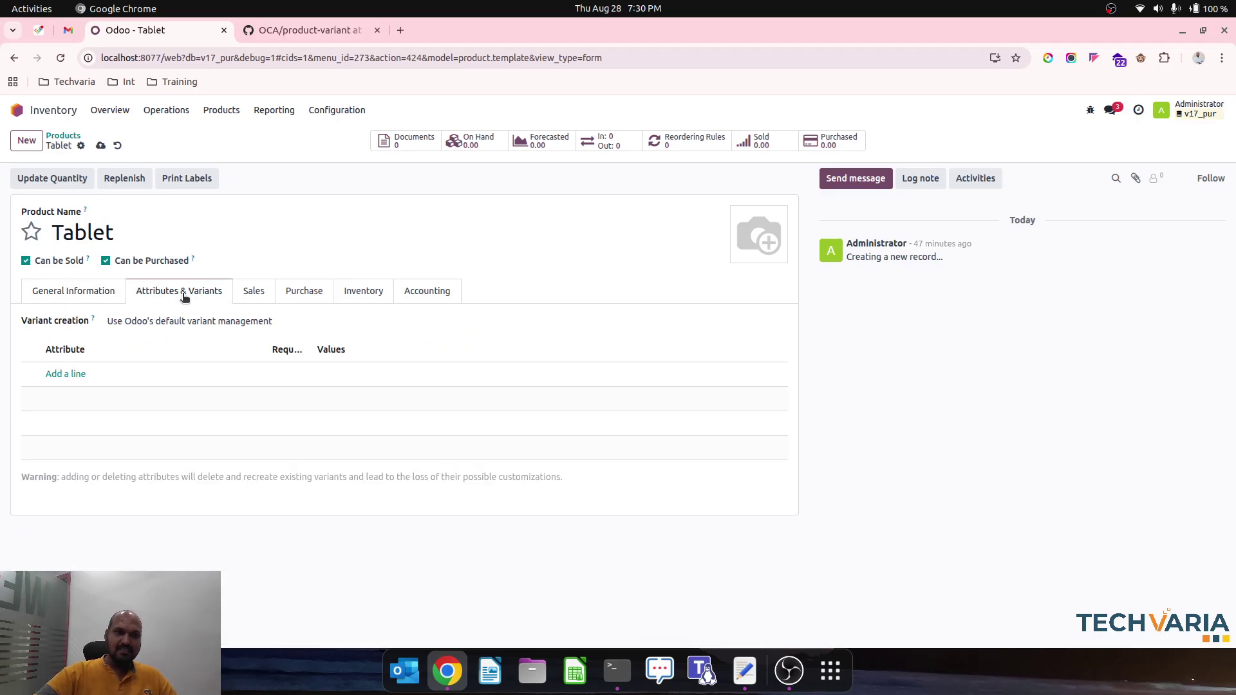
click(161, 322)
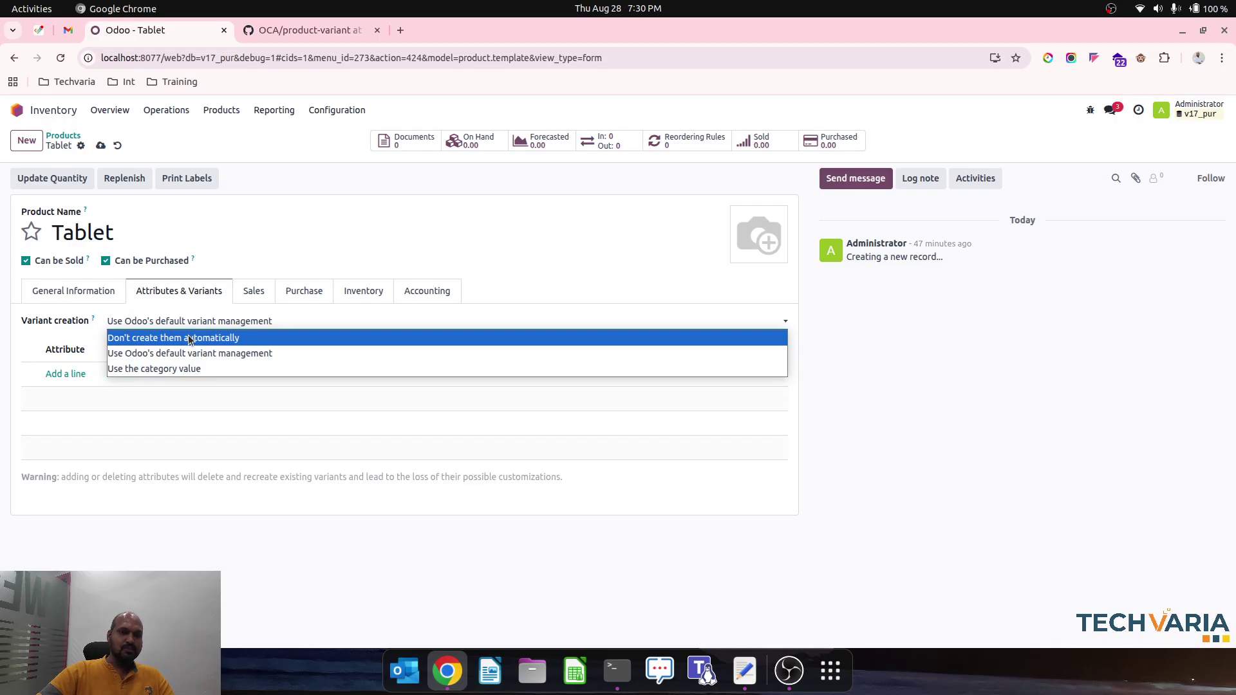
click(195, 371)
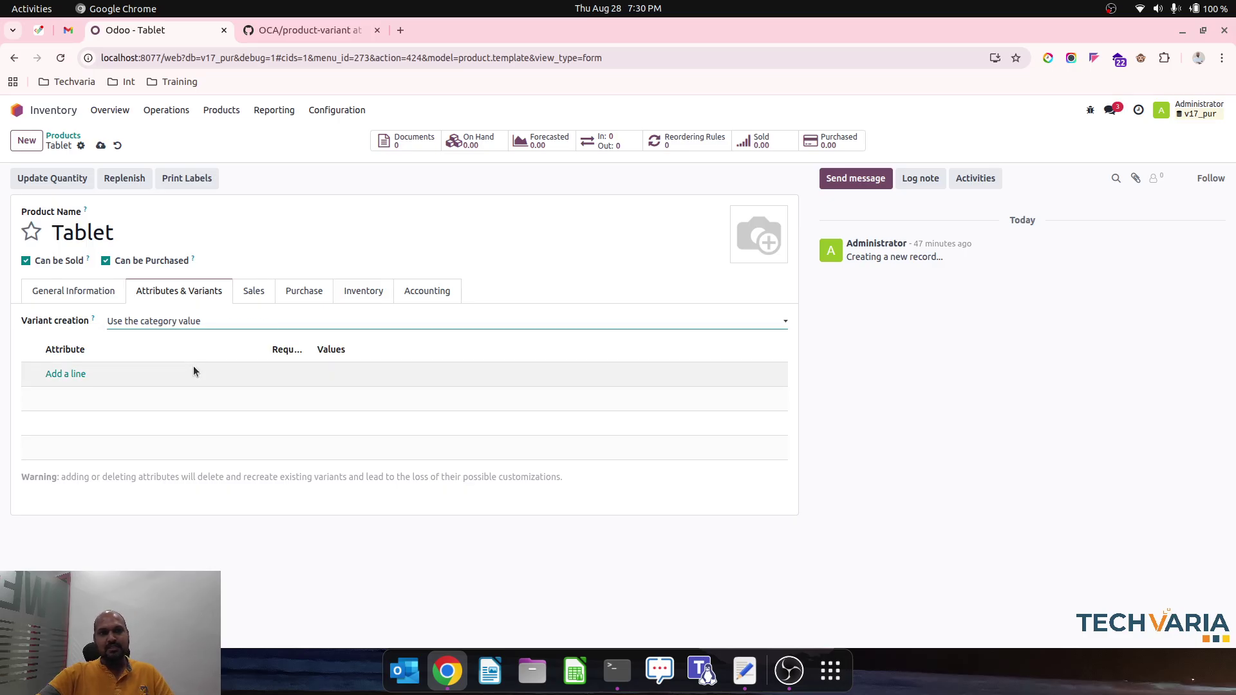
- Add a required Processor attribute line with all five Processor values
click(76, 374)
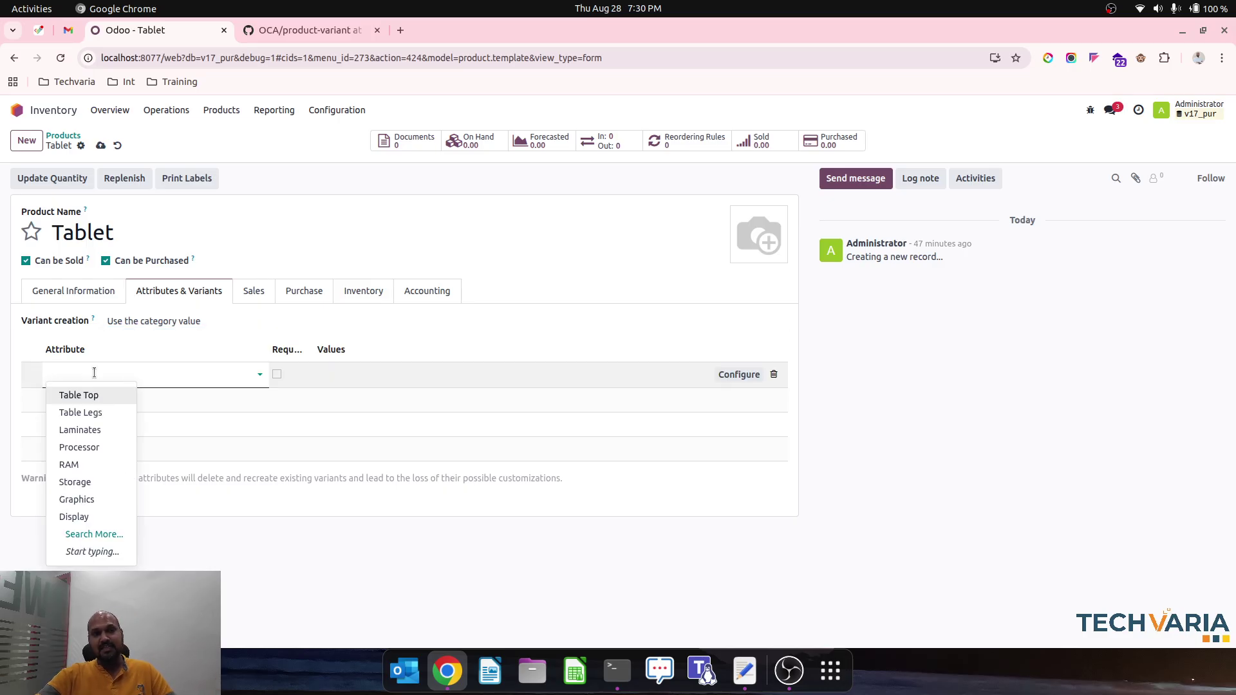
click(97, 447)
click(317, 383)
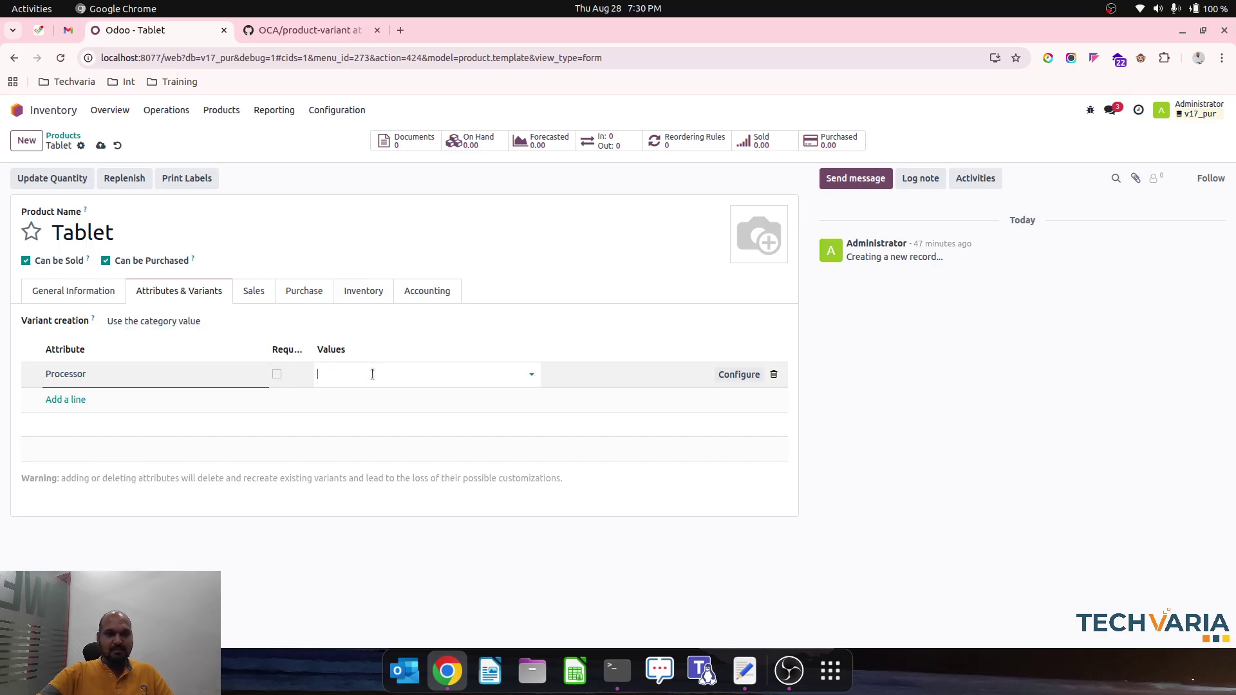
click(365, 481)
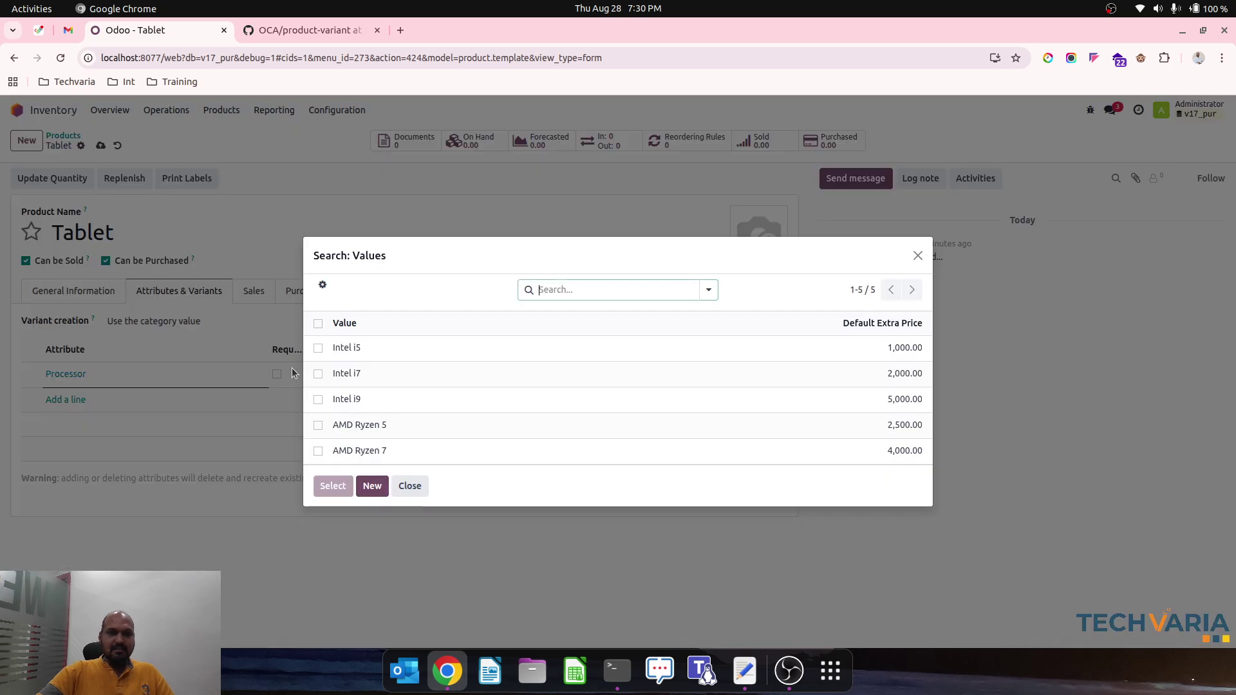
click(318, 324)
click(333, 486)
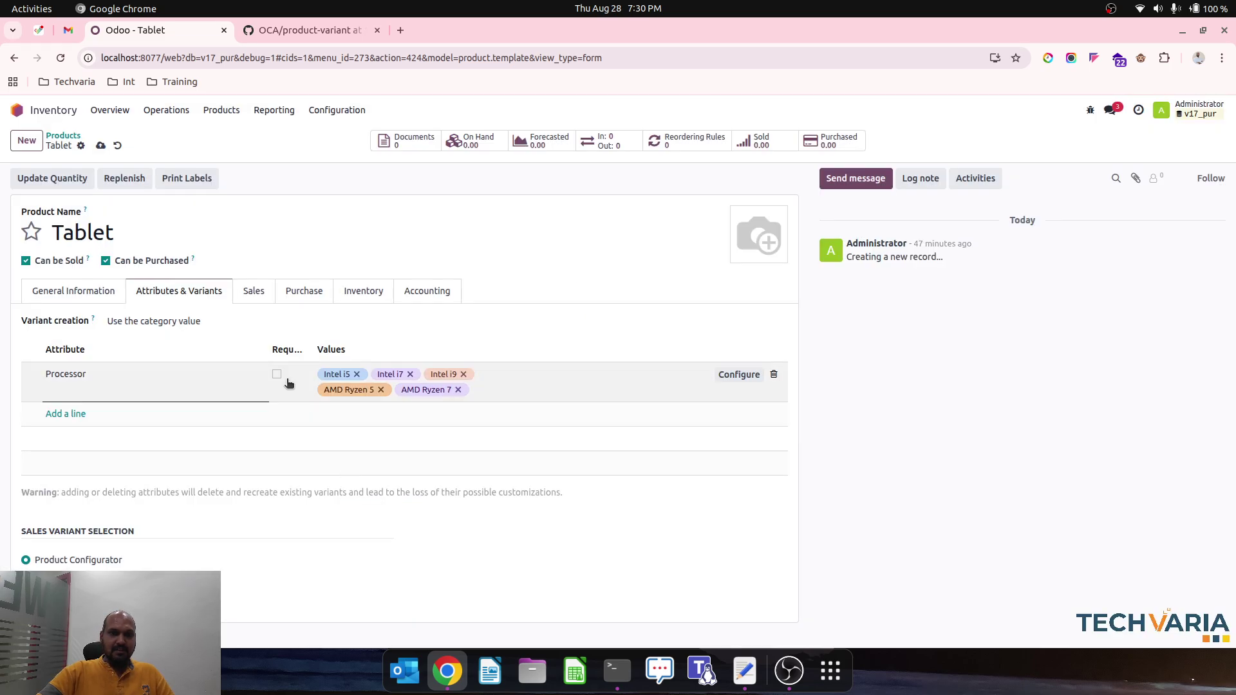
click(277, 375)
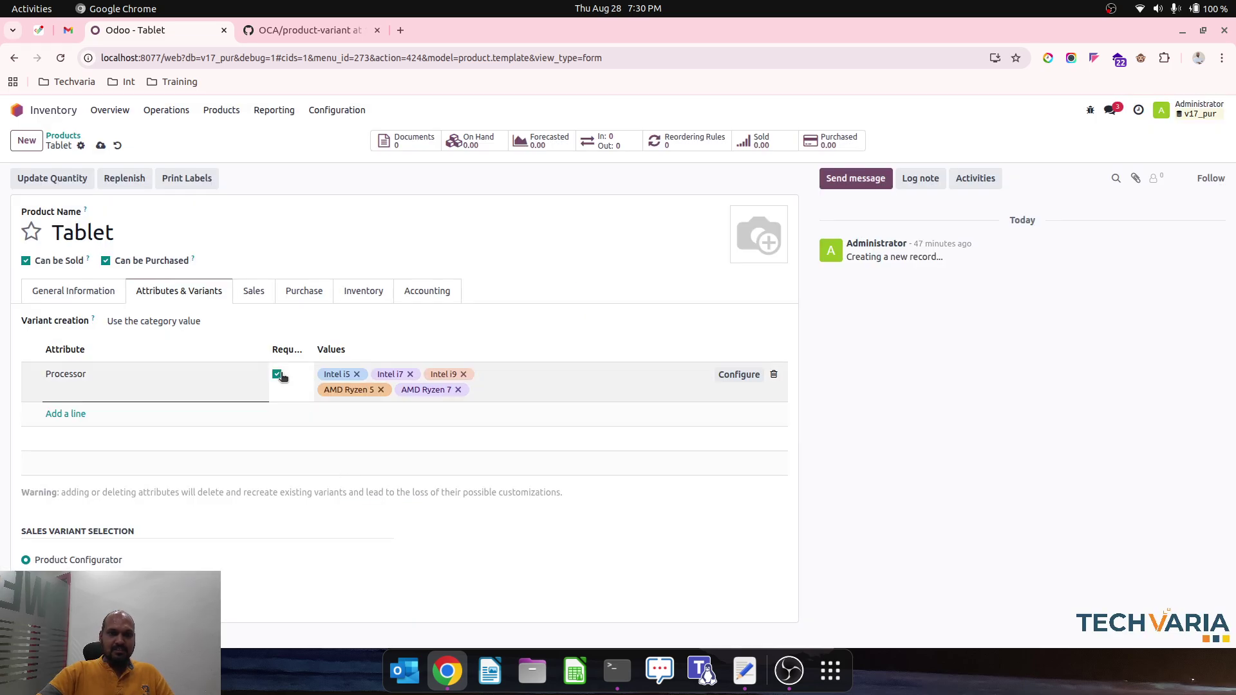
- Add a required RAM attribute line with all three RAM values
click(64, 414)
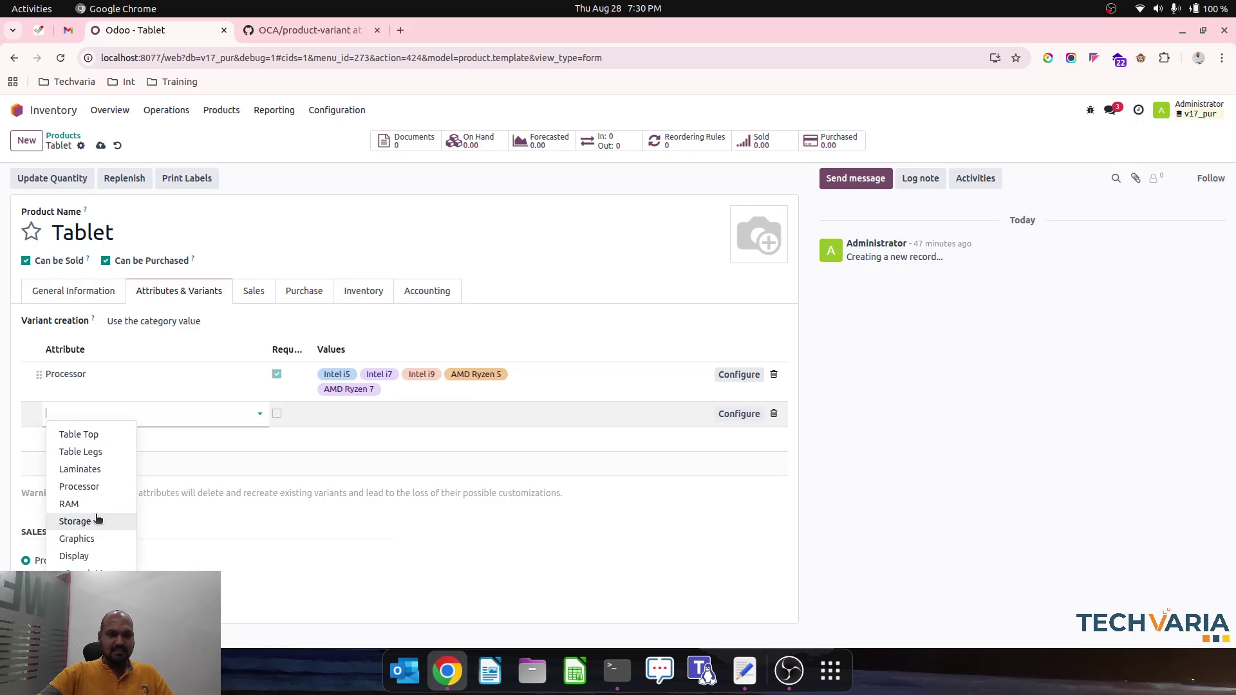
click(90, 503)
click(364, 419)
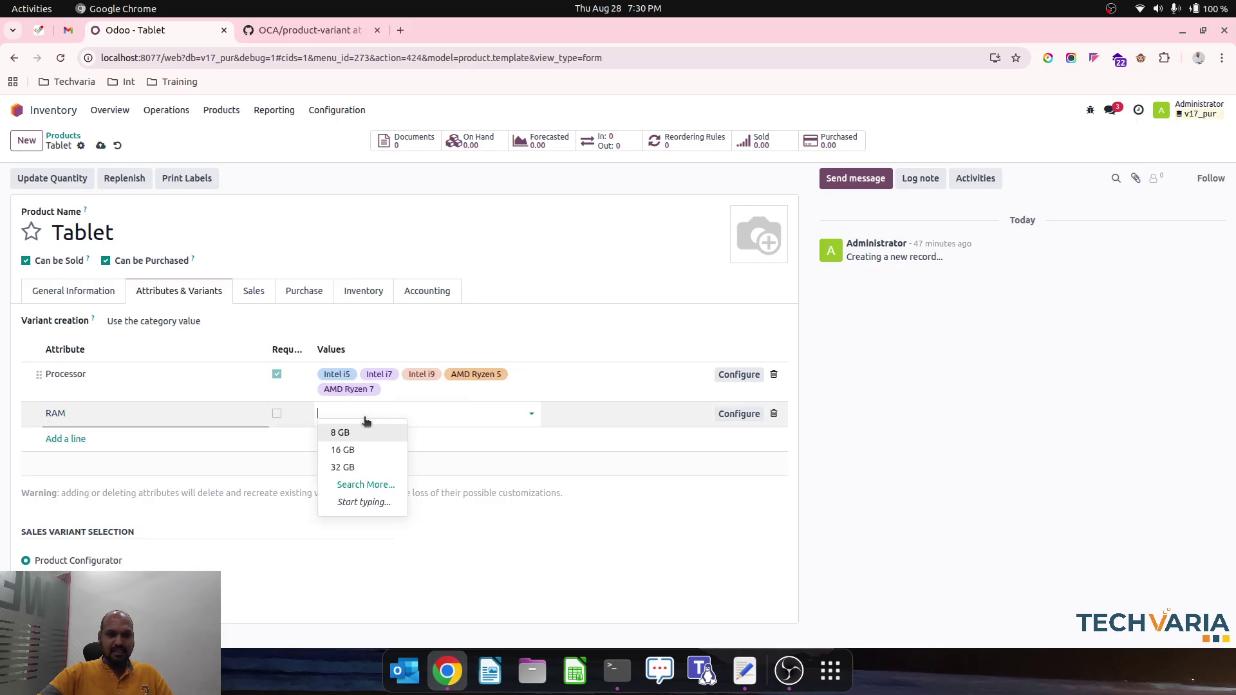
click(366, 484)
click(319, 337)
click(332, 472)
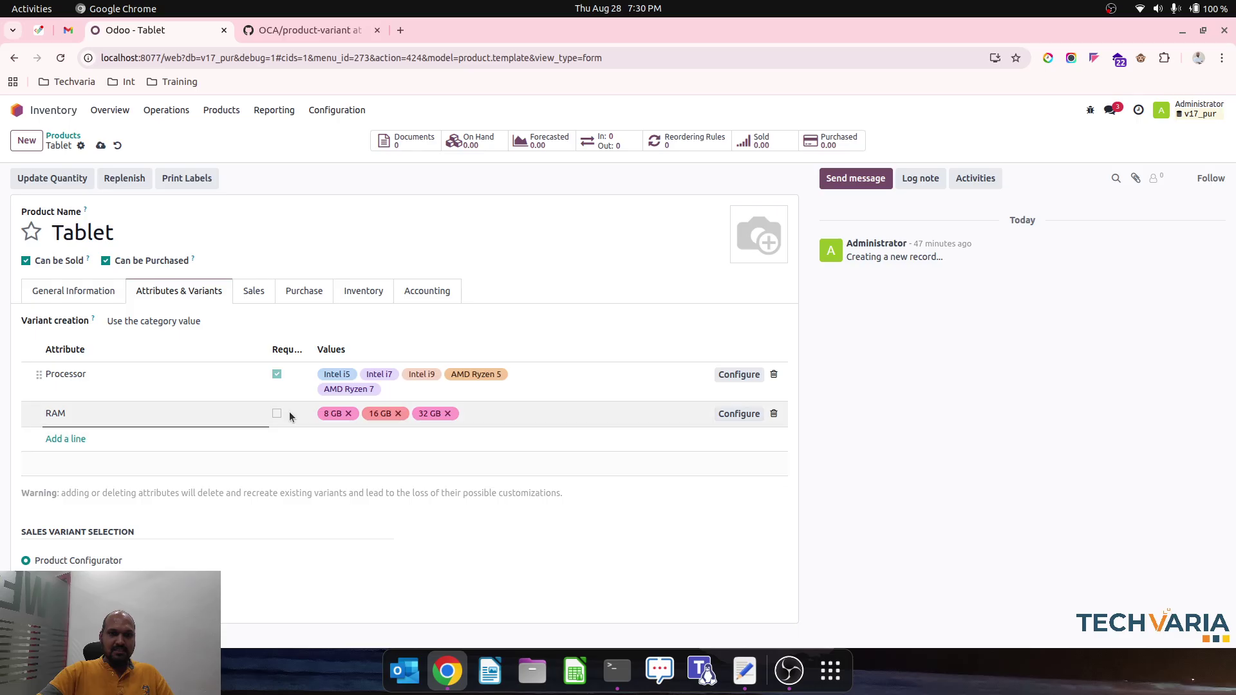
click(277, 413)
- Add a required Storage attribute line with all three Storage values
click(66, 438)
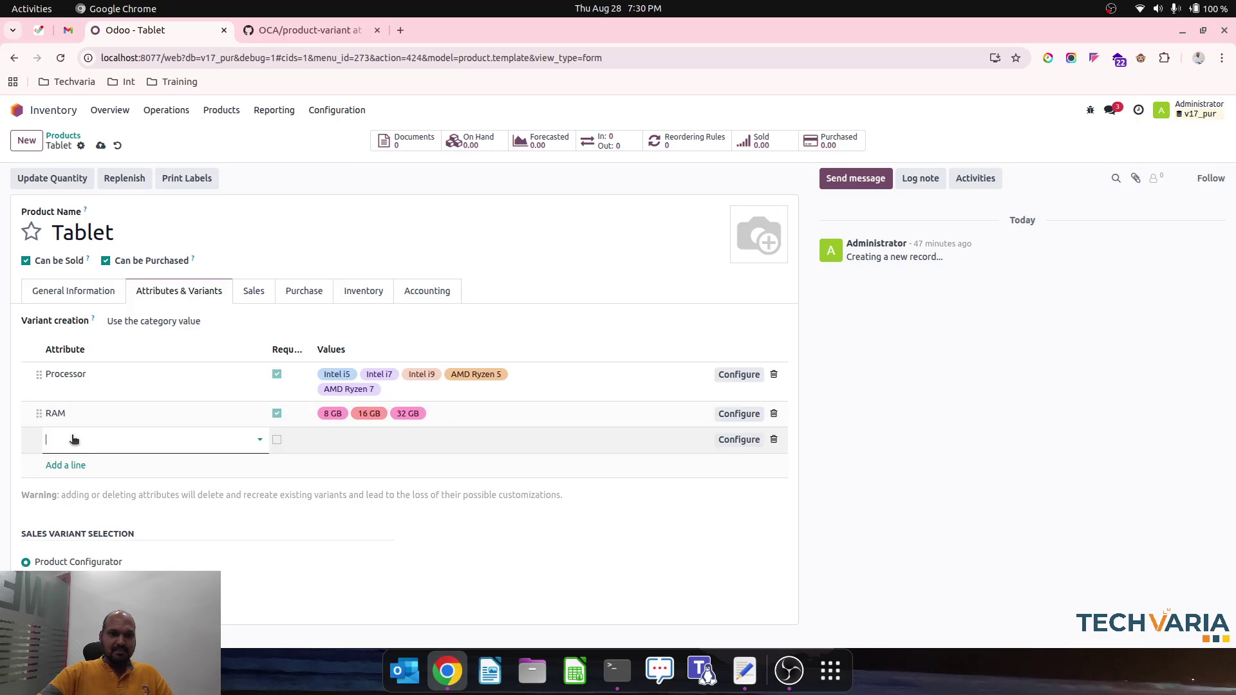
click(90, 438)
click(81, 598)
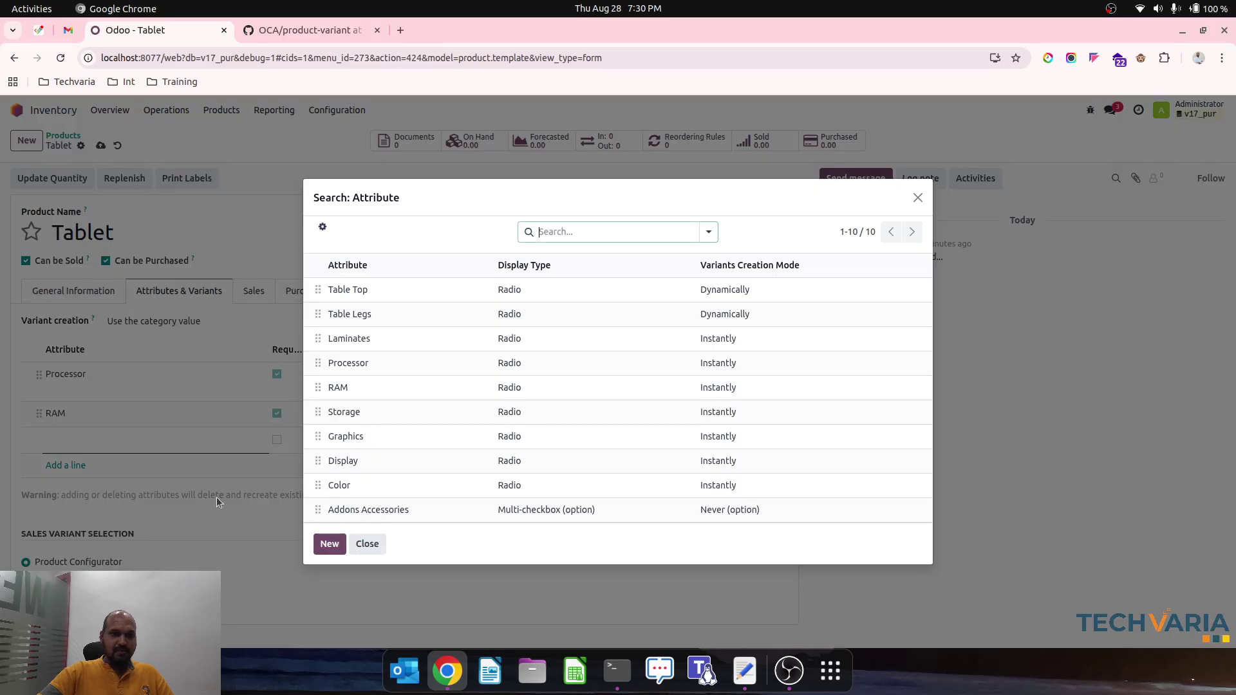
click(361, 418)
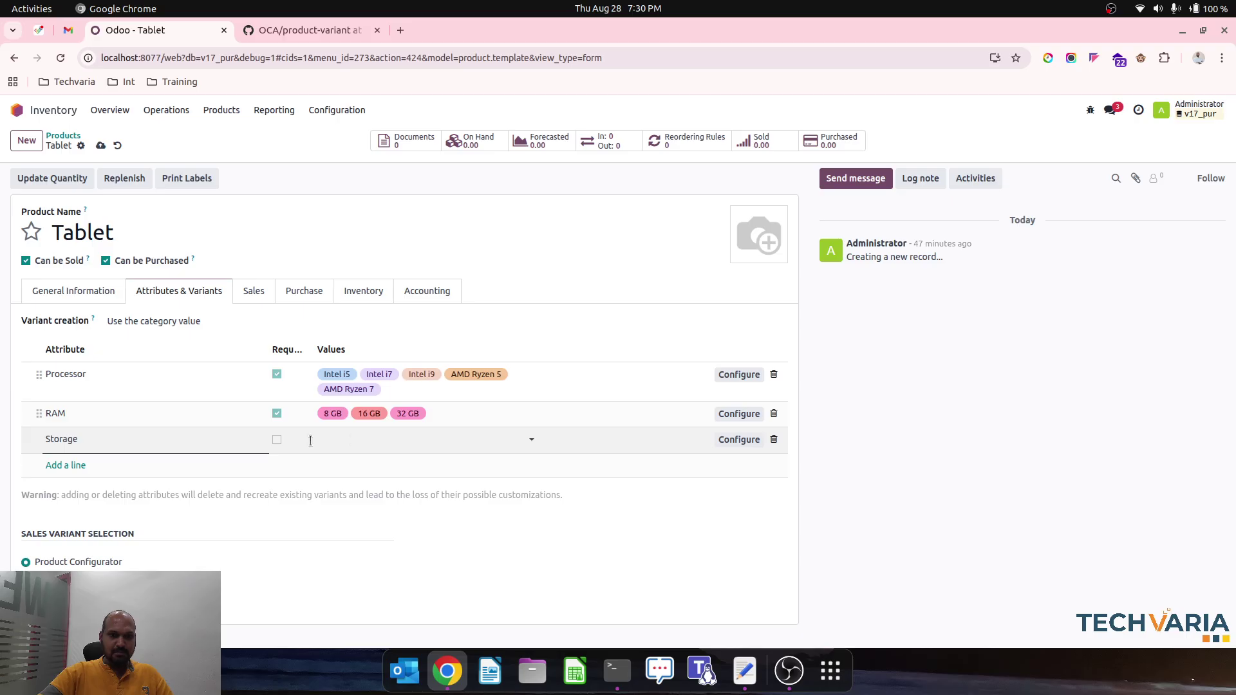
click(277, 439)
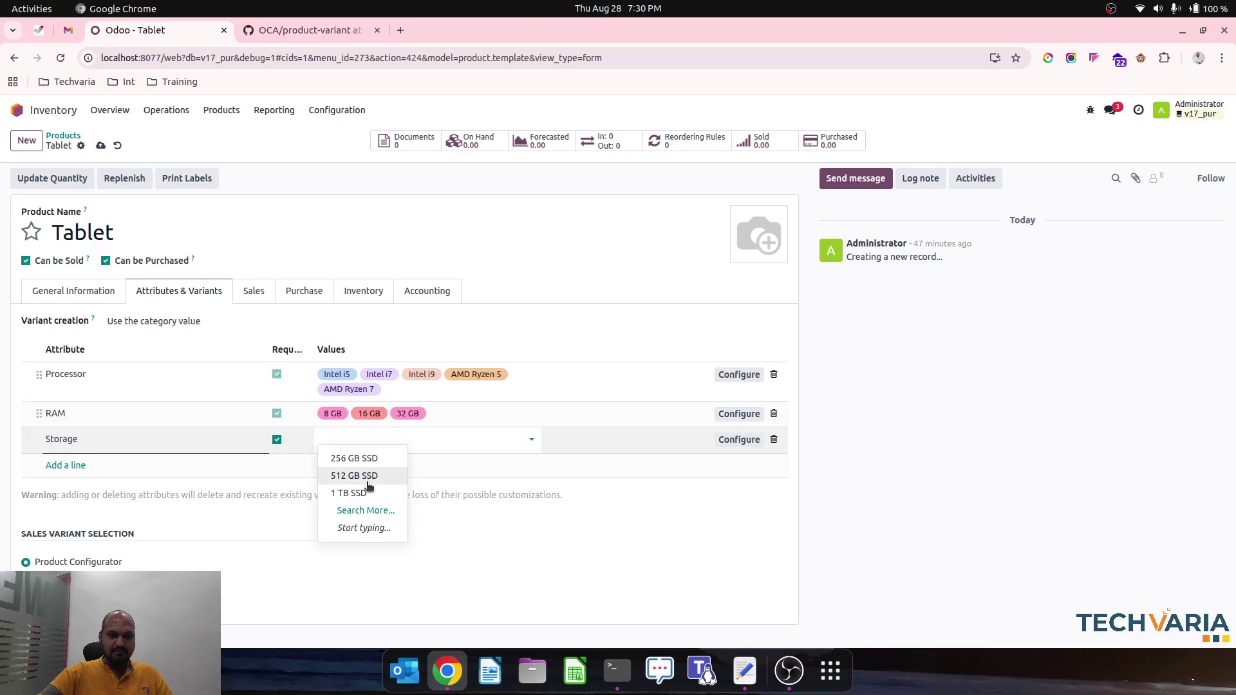
click(366, 510)
click(318, 337)
click(333, 472)
- Add a Graphics line with Integrated, NVIDIA RTX 3050 and NVIDIA RTX 3060
click(58, 479)
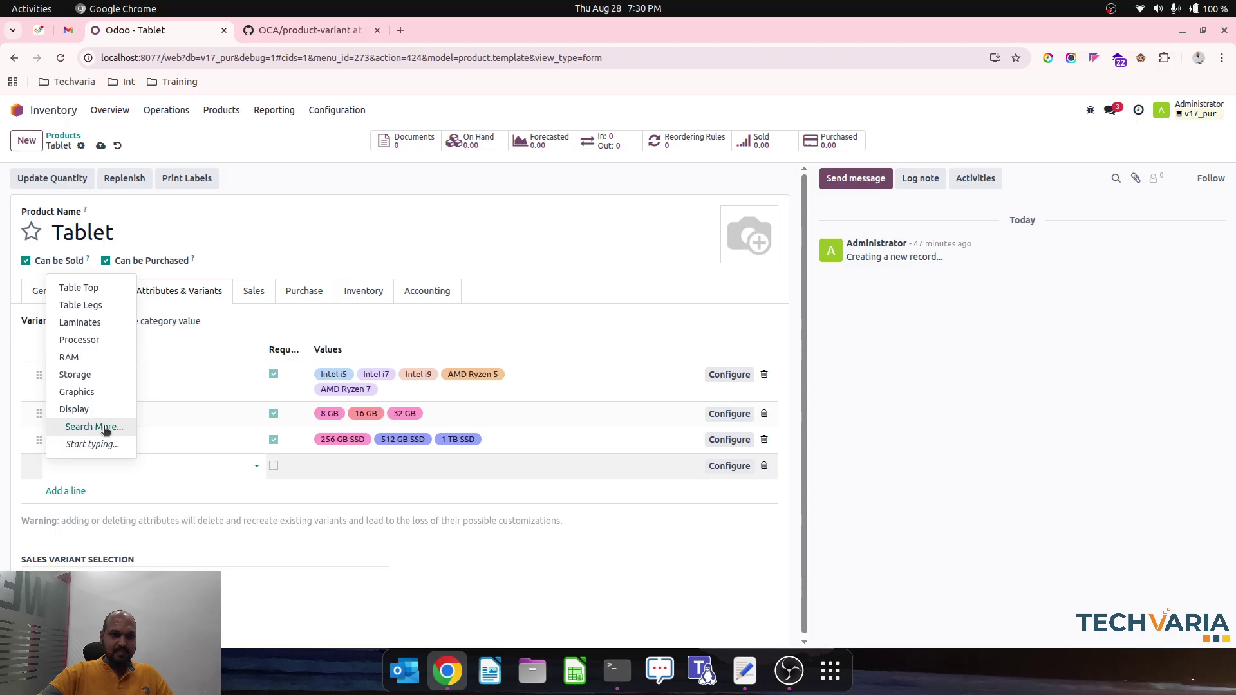
click(77, 392)
click(373, 464)
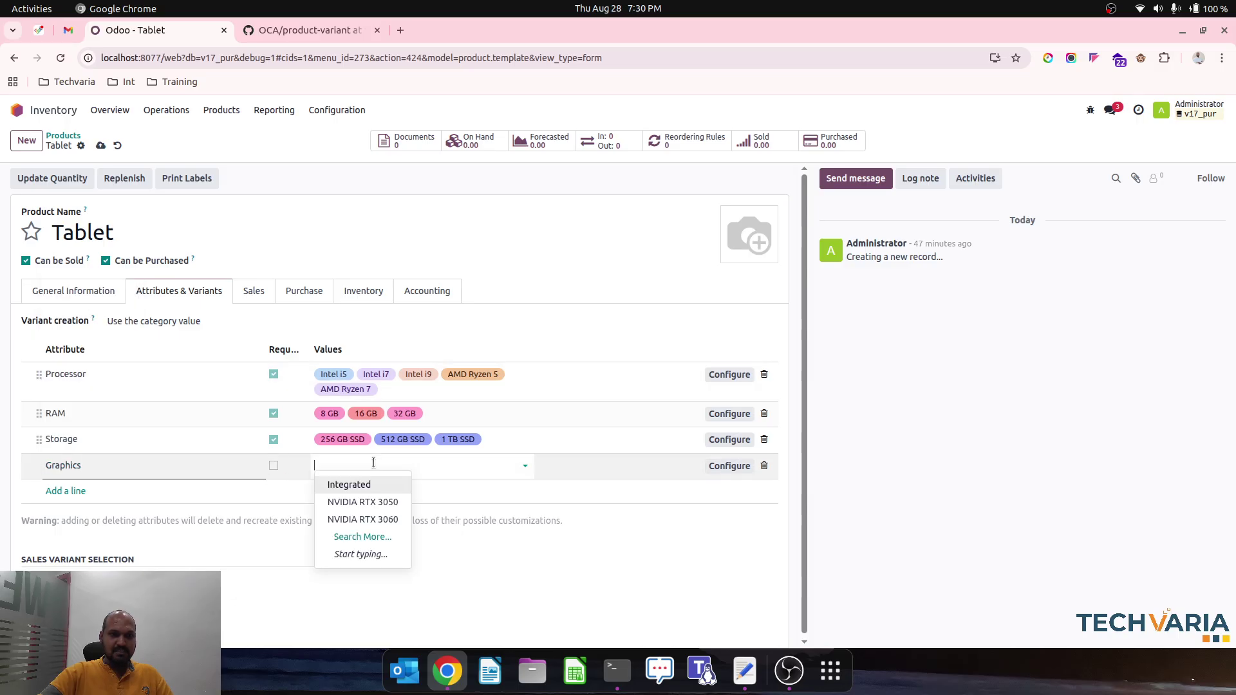
click(374, 482)
click(443, 465)
click(442, 489)
click(497, 463)
click(501, 484)
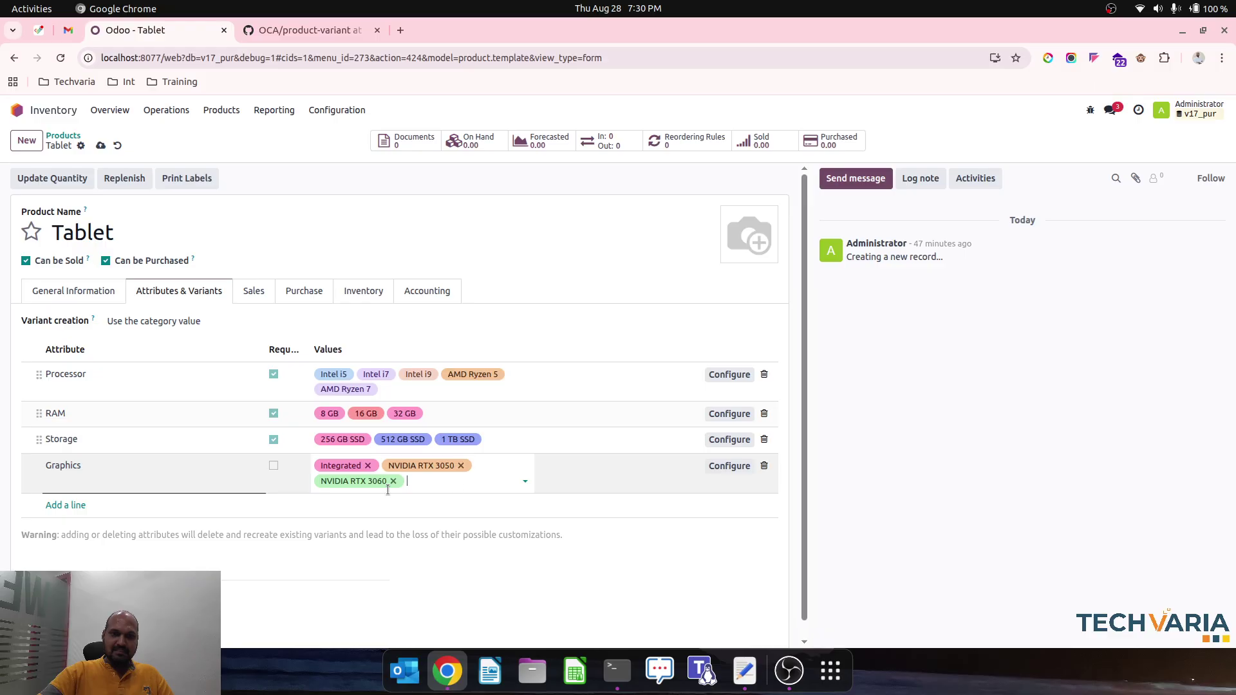
- Add a Display line with 14" FHD, 15.6" FHD and 17" 4K UHD
click(67, 504)
click(83, 502)
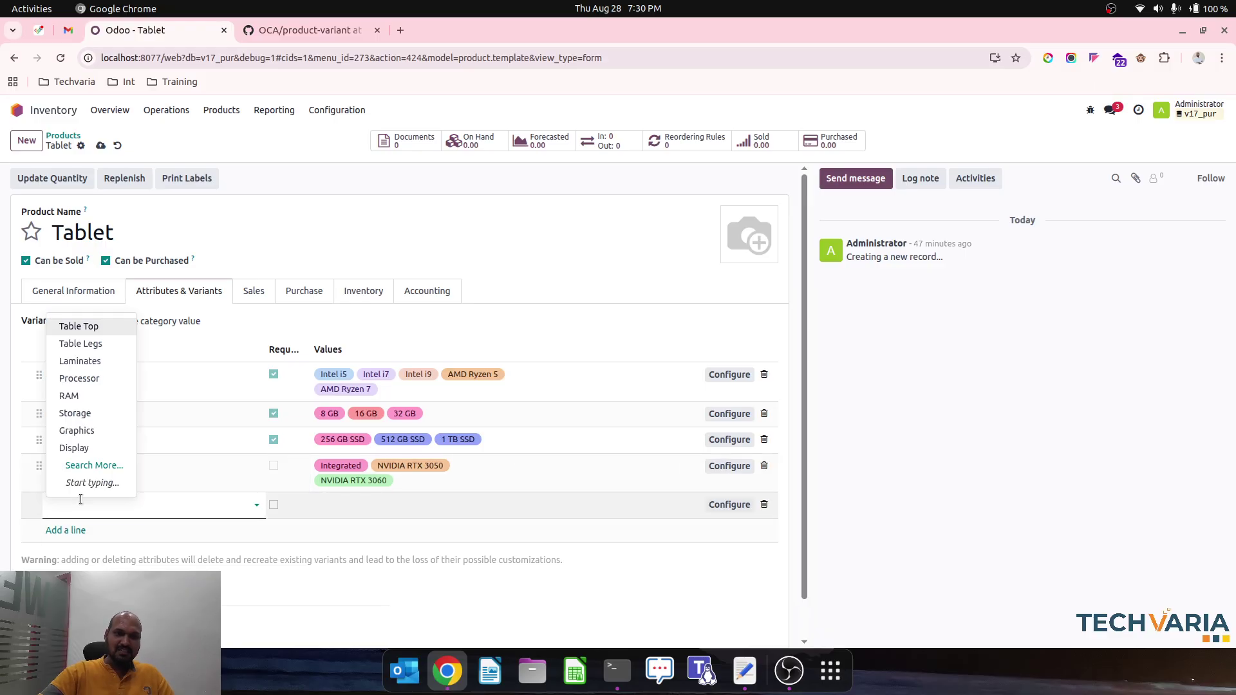
click(99, 447)
click(337, 503)
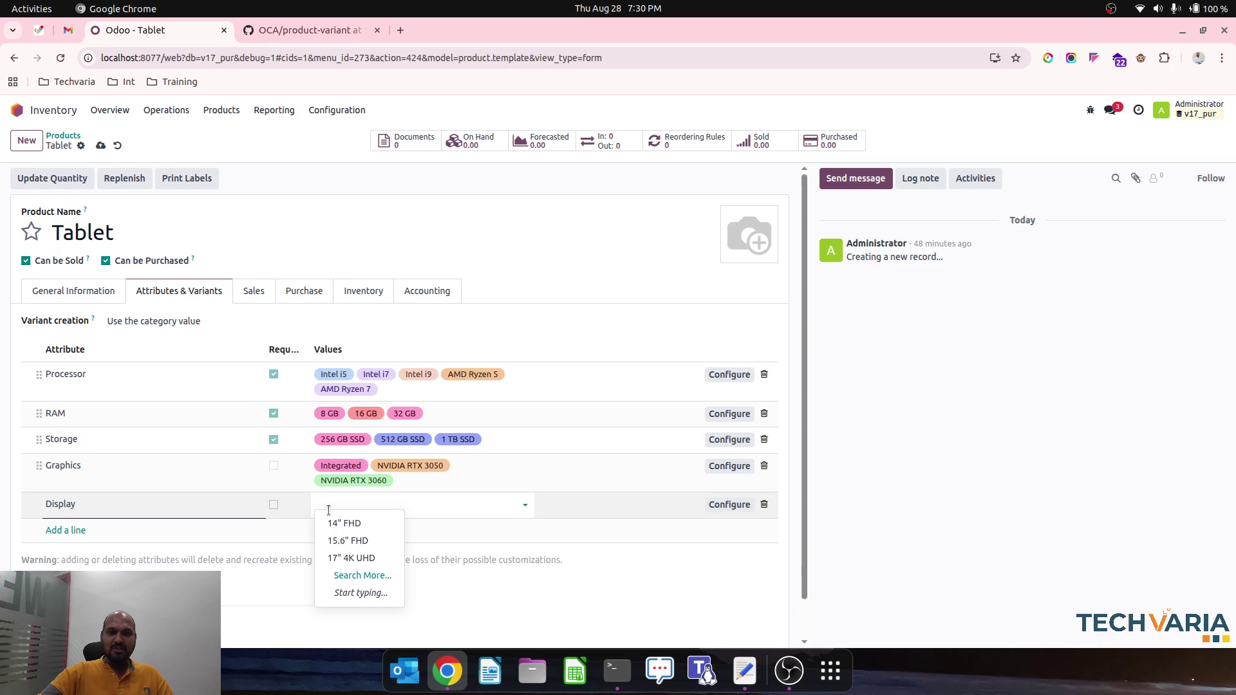
click(357, 523)
click(431, 507)
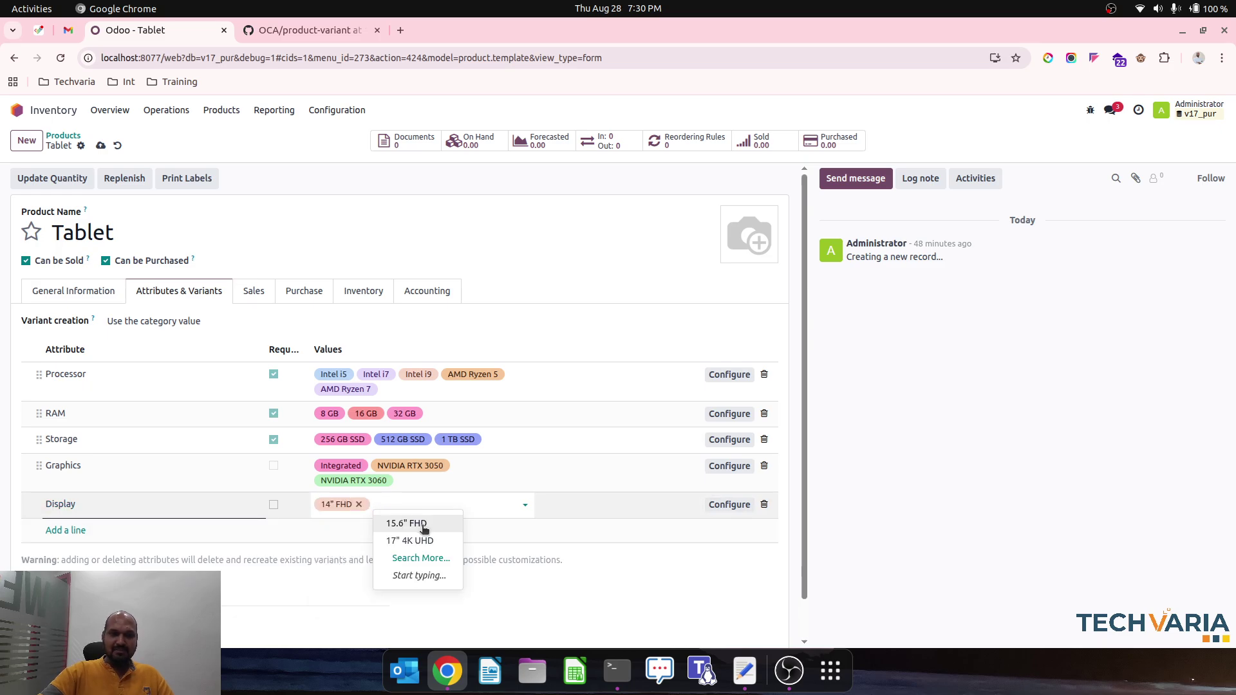
click(423, 528)
click(483, 505)
click(480, 523)
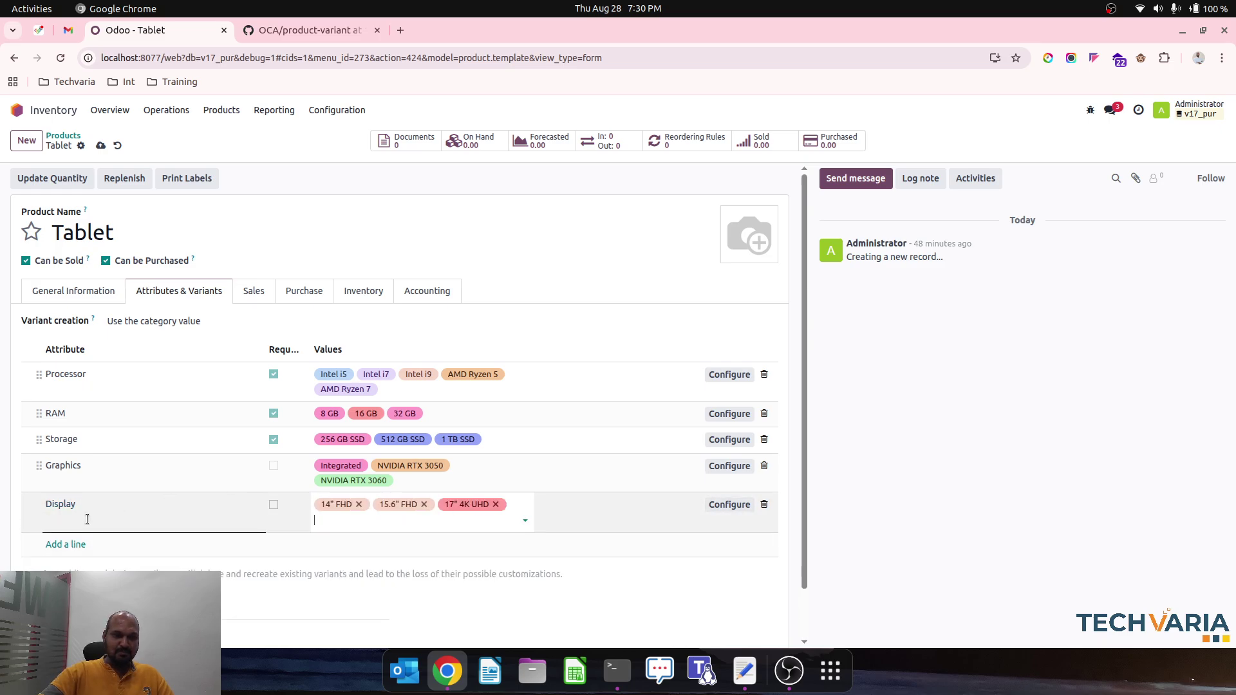
- Add a Color line with Black, Silver and Grey, and mark Display required
click(76, 545)
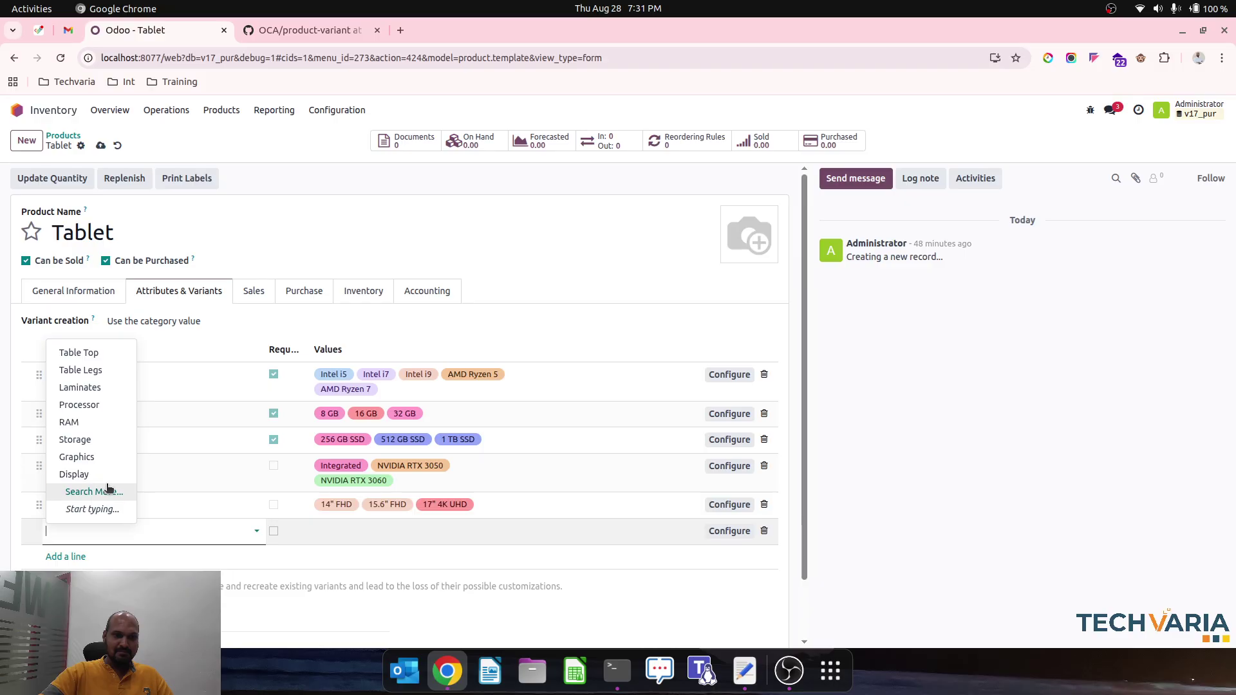
click(94, 491)
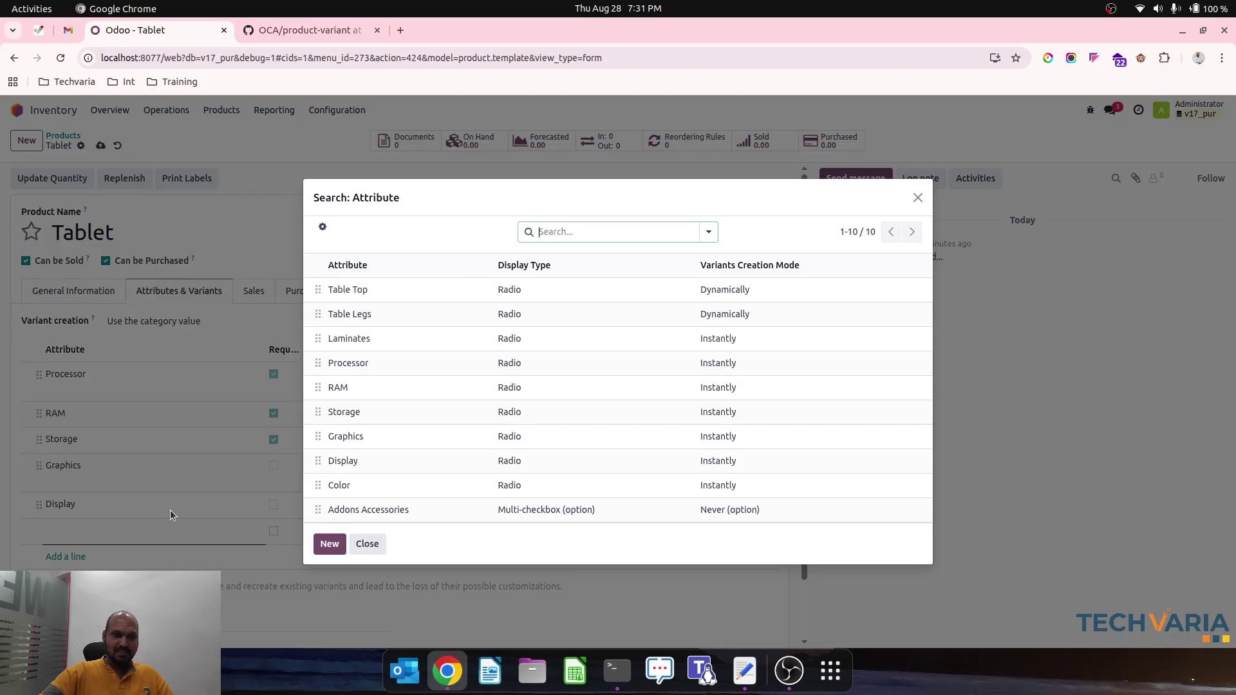
click(366, 488)
click(350, 532)
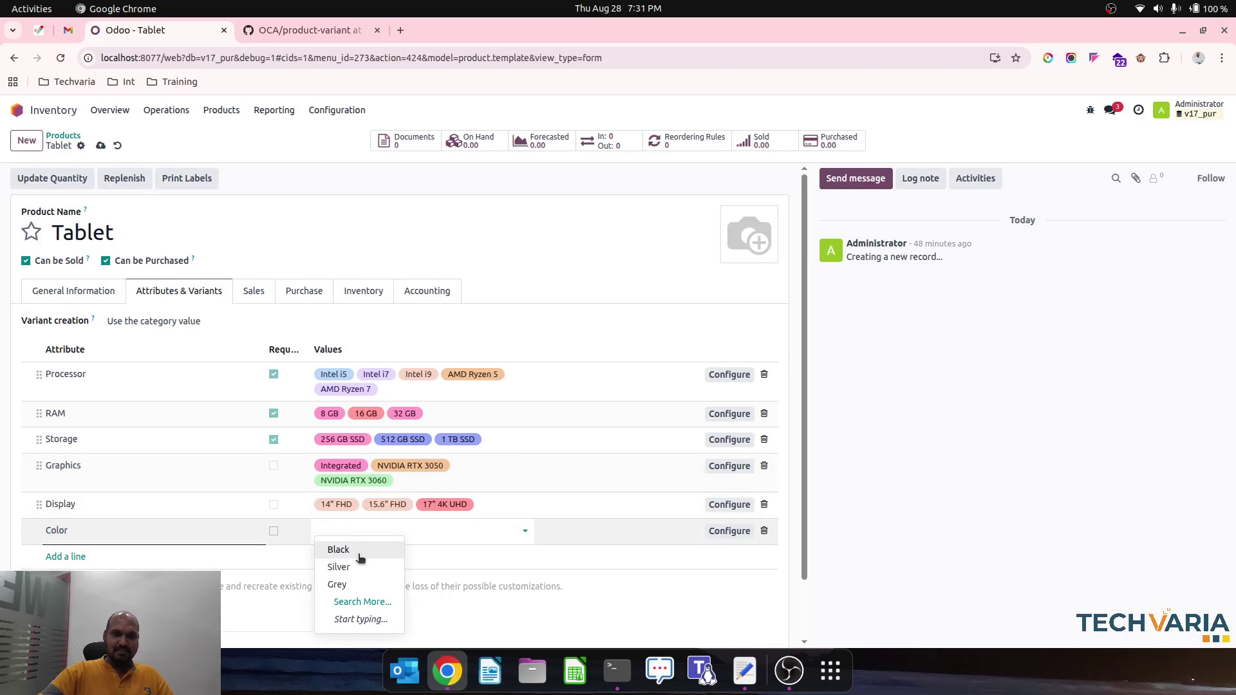
click(360, 555)
click(425, 536)
click(386, 549)
click(448, 534)
click(433, 549)
click(274, 505)
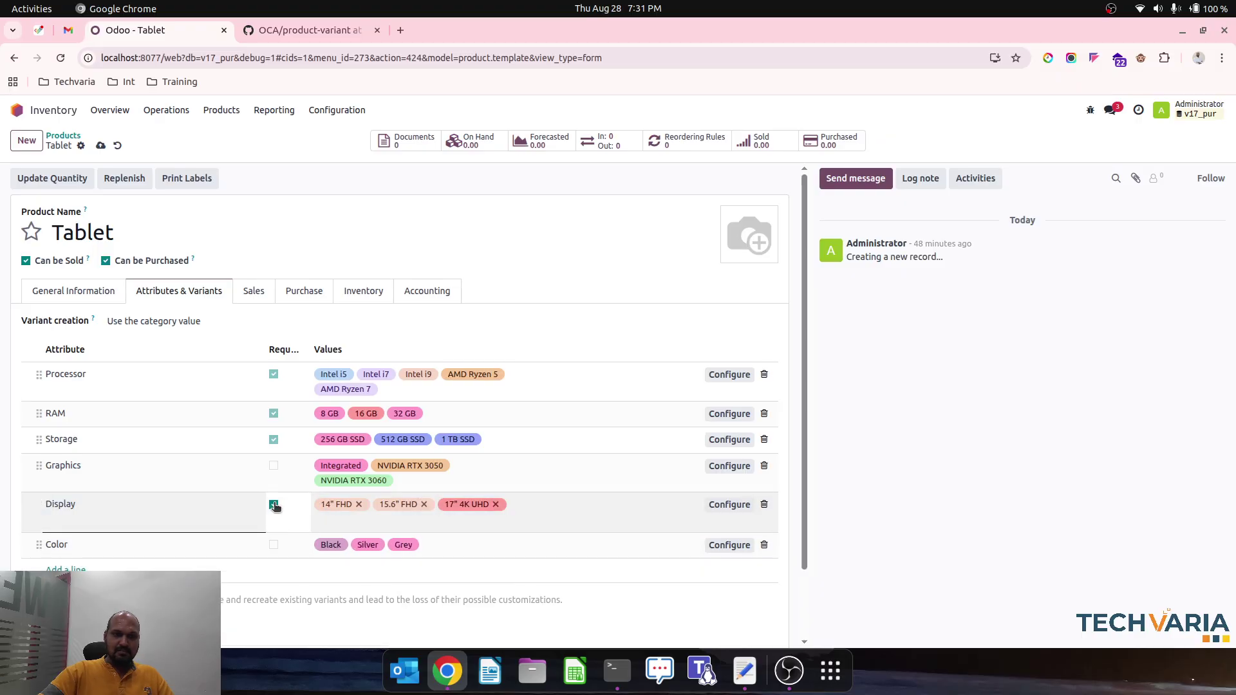
- Add an Addons Accessories line with its three values, then delete that line
click(64, 568)
click(110, 515)
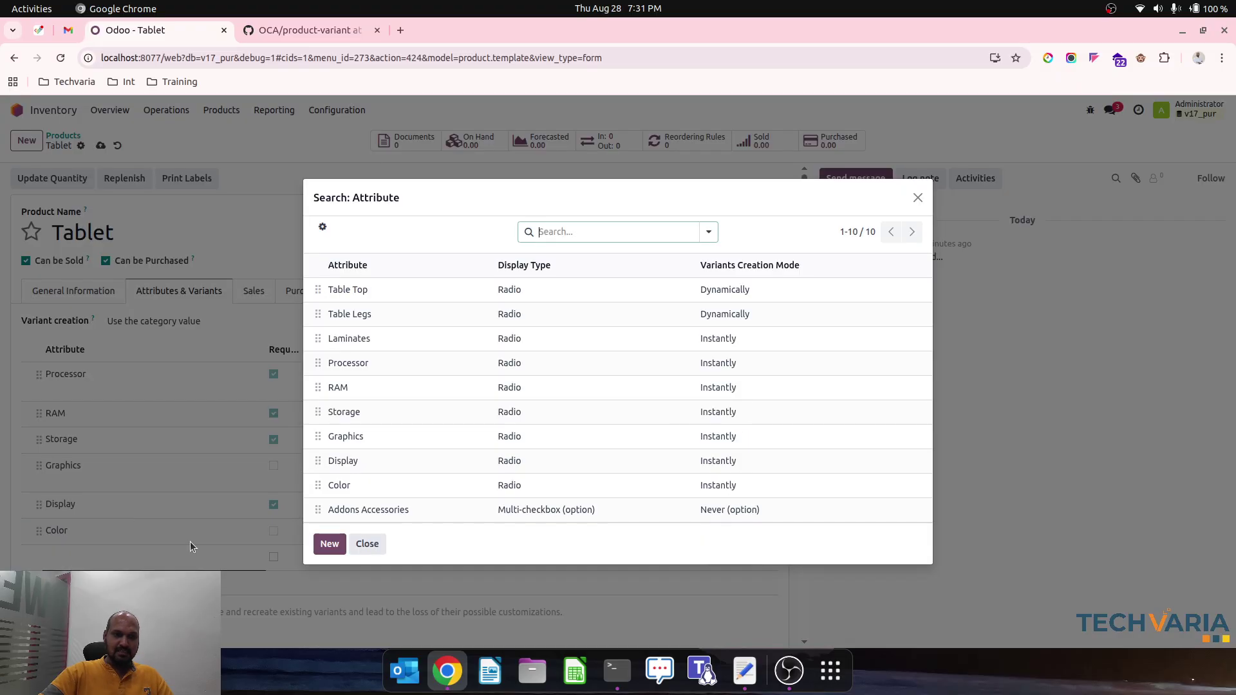
click(358, 510)
click(371, 555)
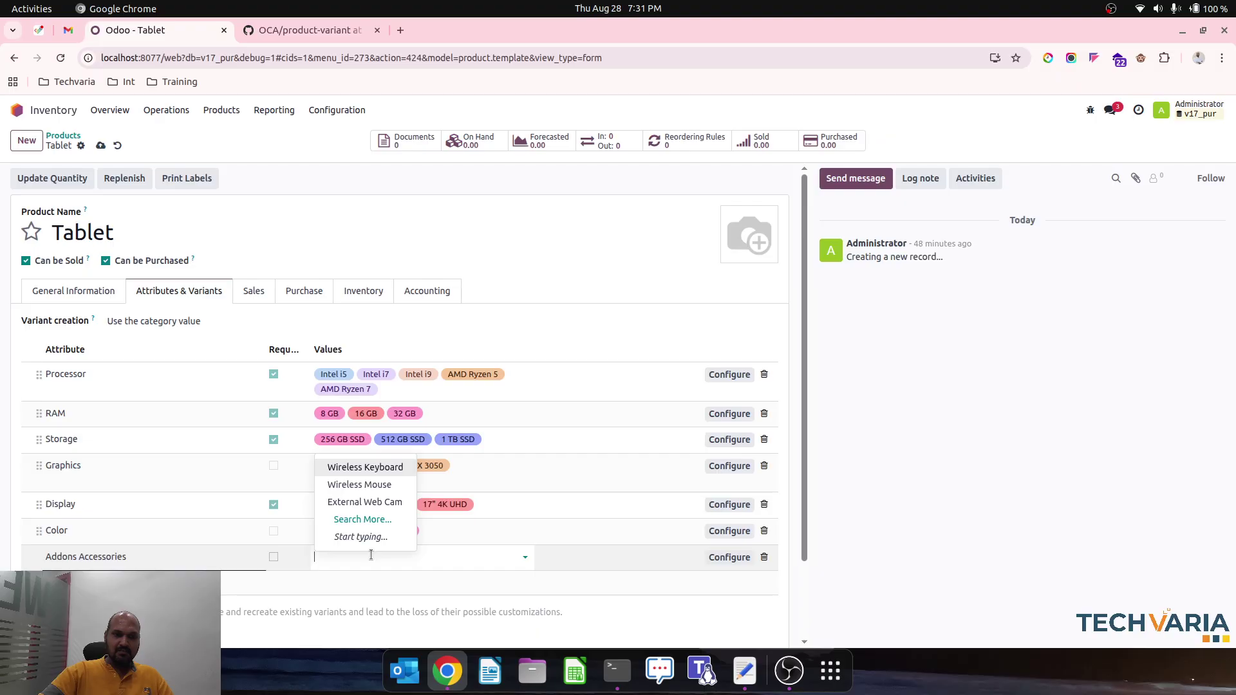
click(363, 520)
click(318, 336)
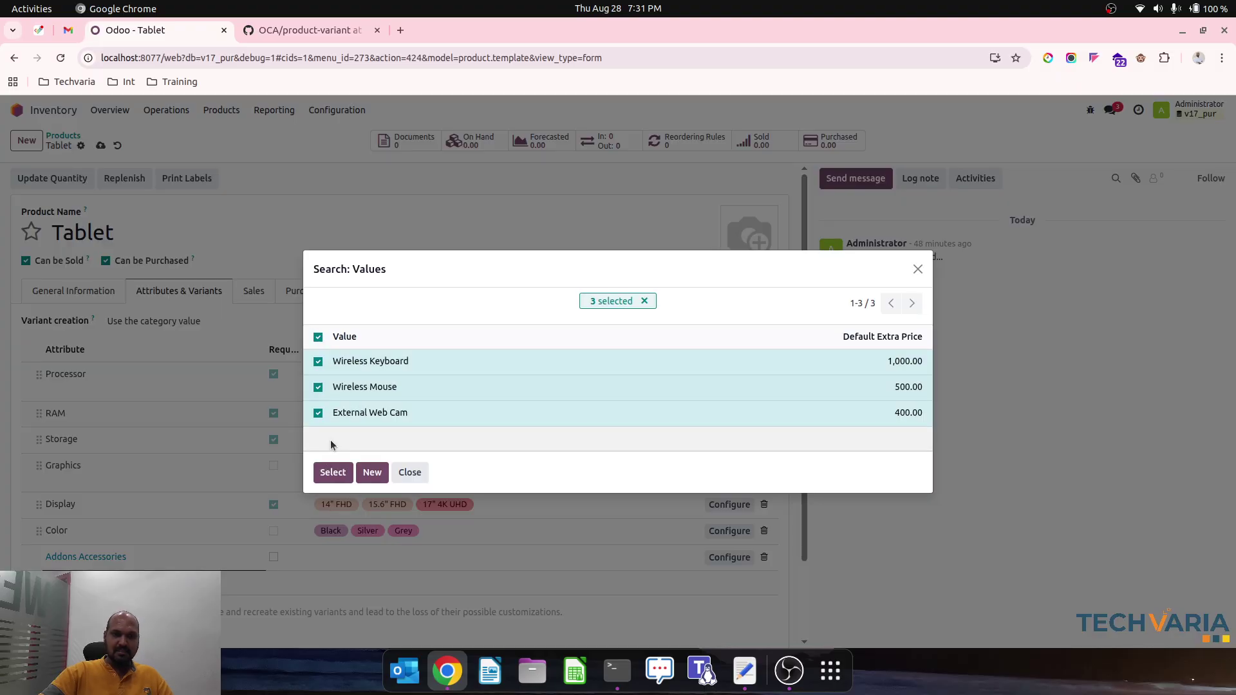
click(333, 472)
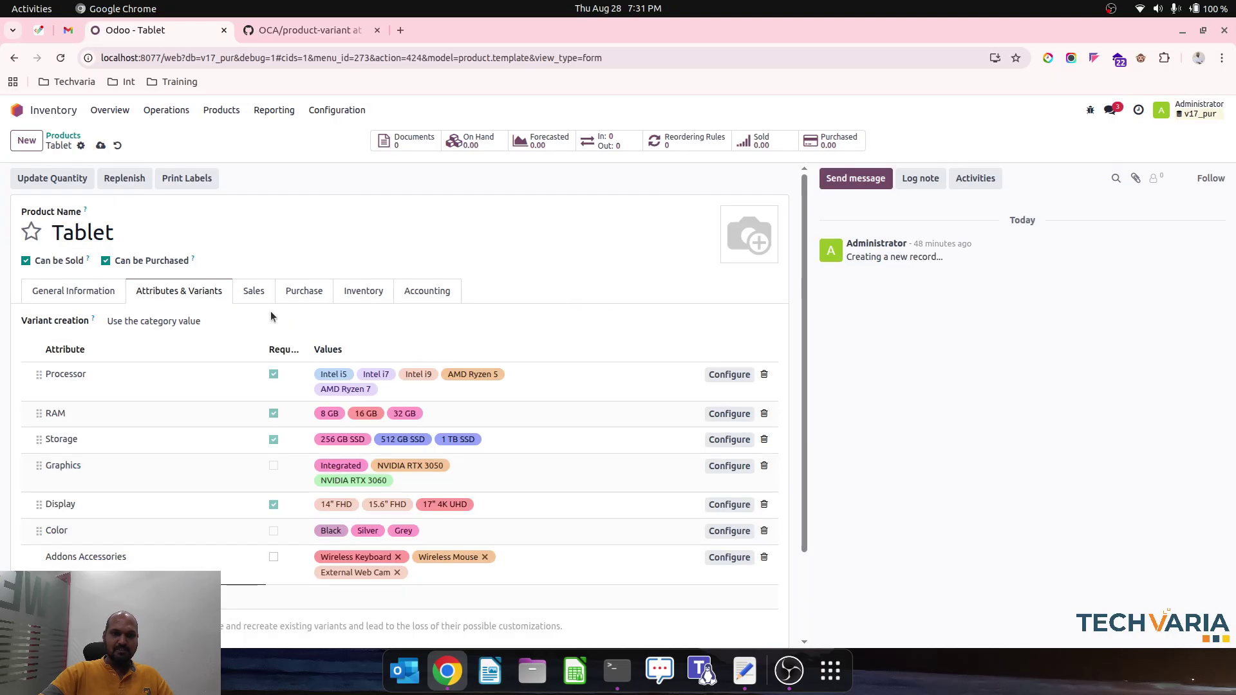
click(764, 558)
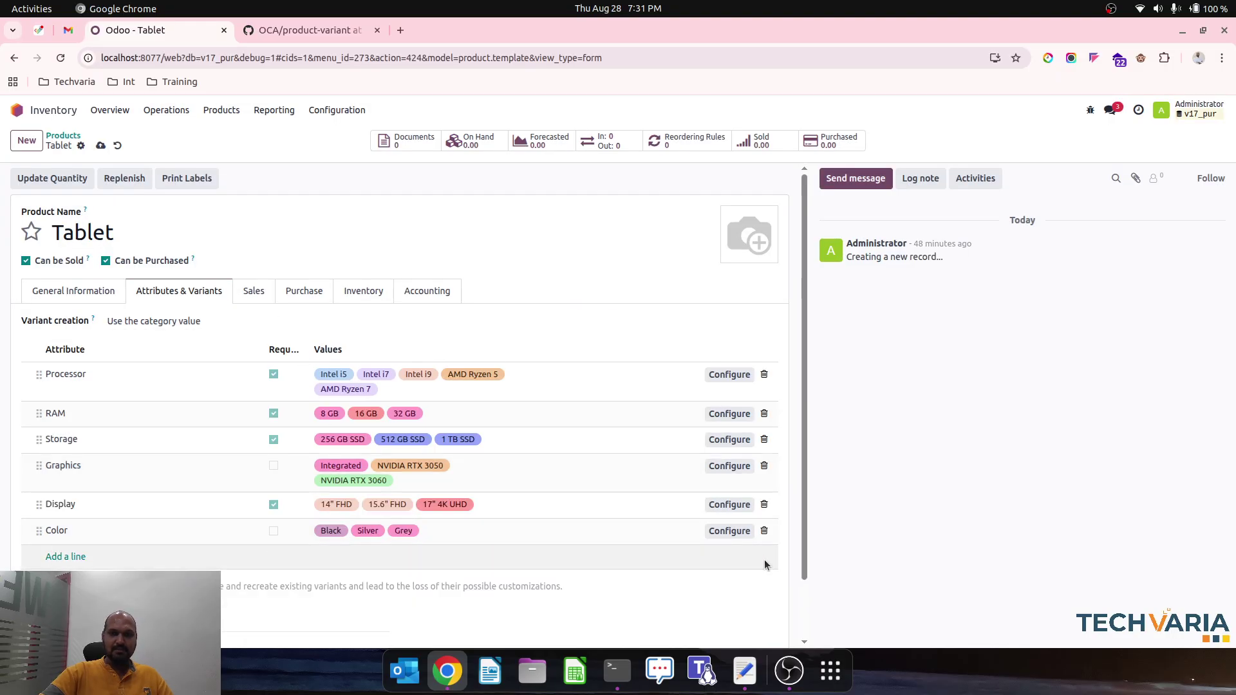
- Save the Tablet and assign it to the Laptop Fixed product category
click(101, 147)
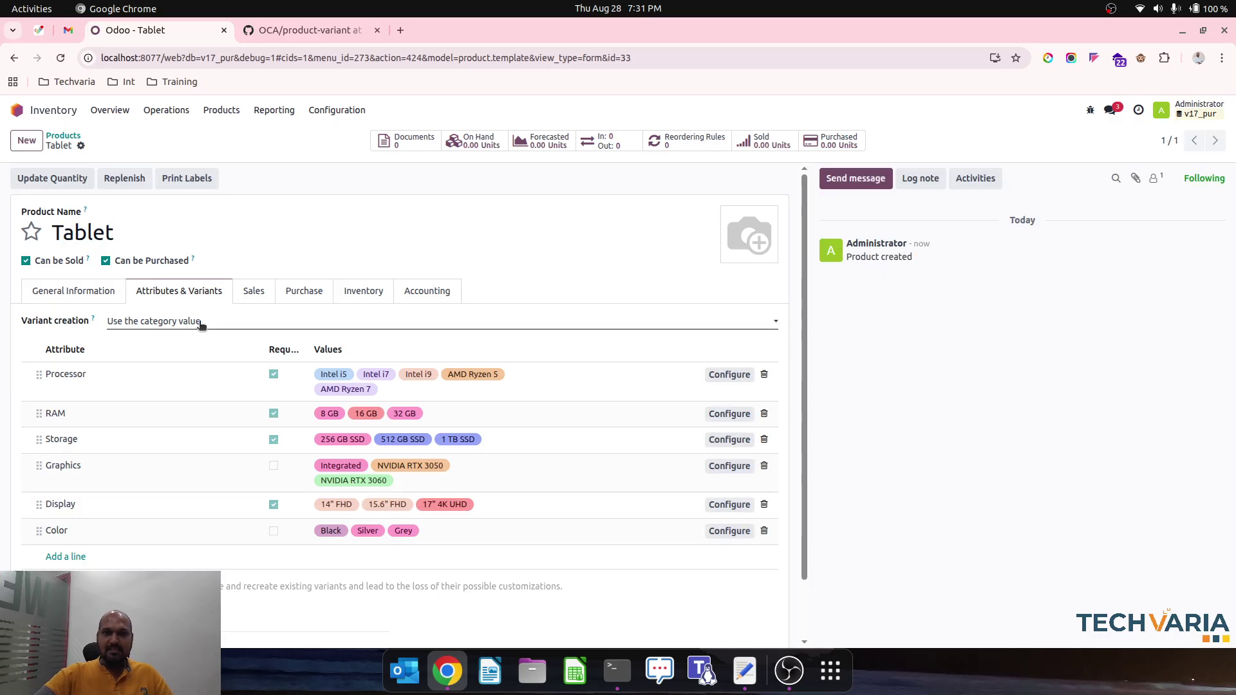
click(153, 323)
click(153, 325)
click(81, 291)
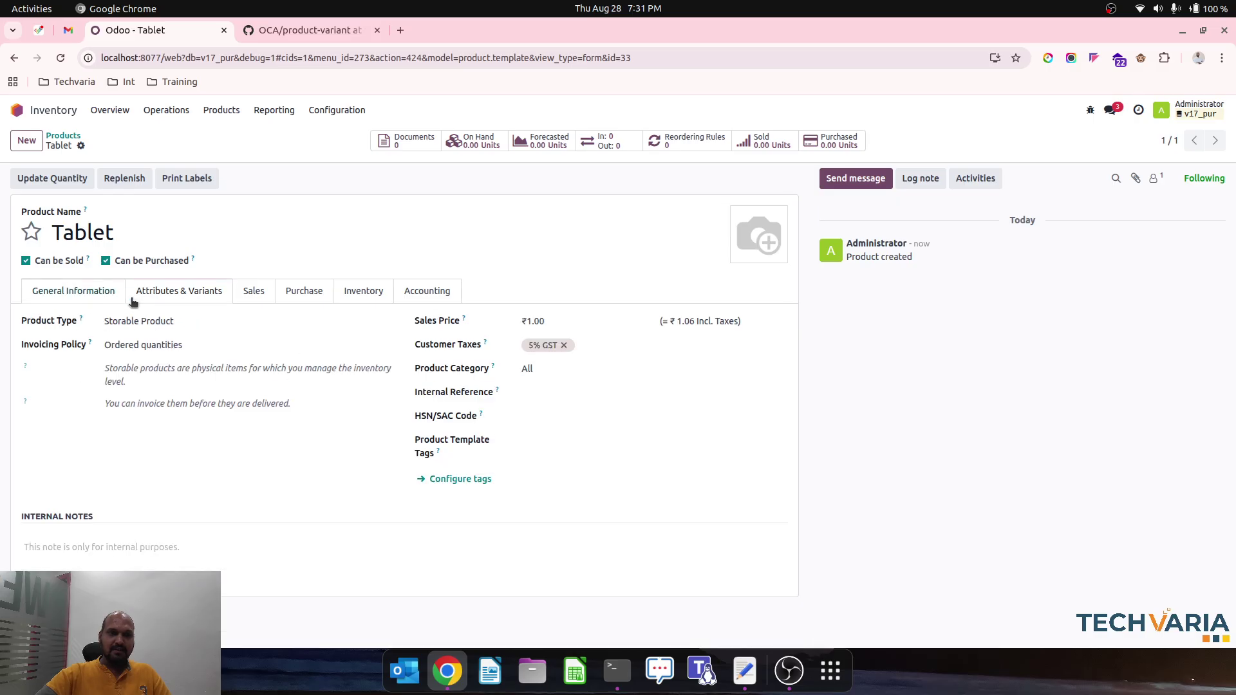
click(572, 374)
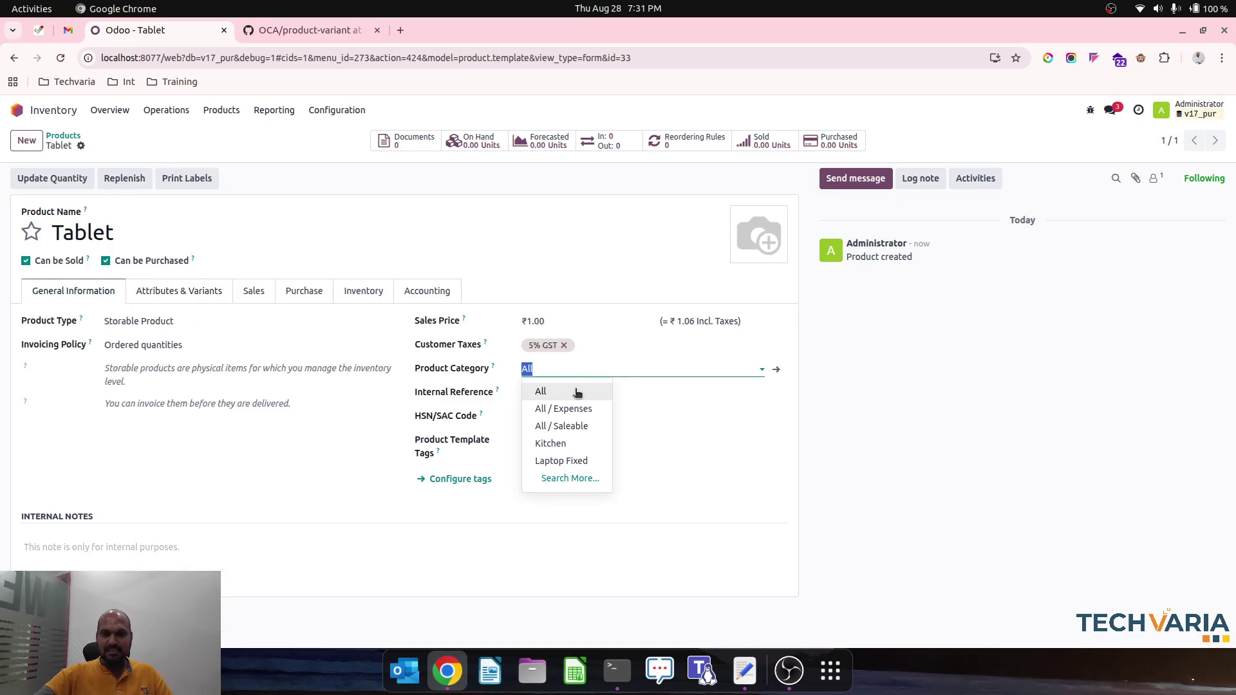
click(582, 462)
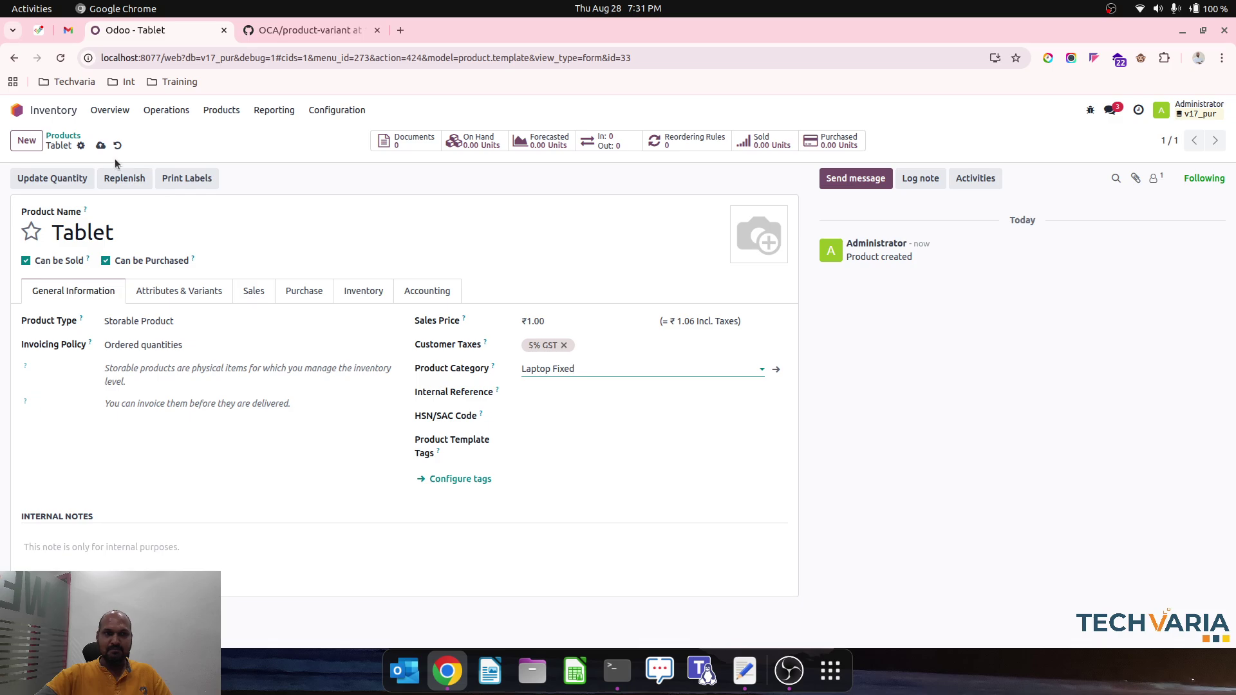
click(101, 145)
- Delete all five attribute lines from the Tablet, ending with Color
click(161, 288)
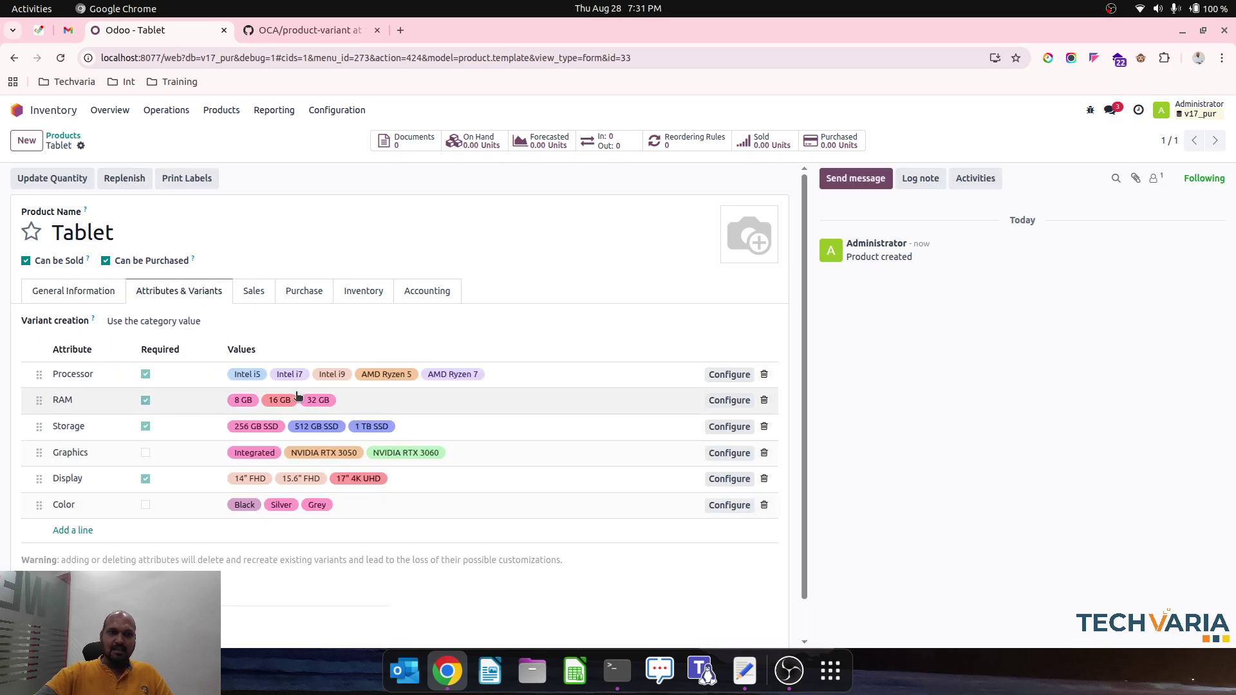
click(765, 375)
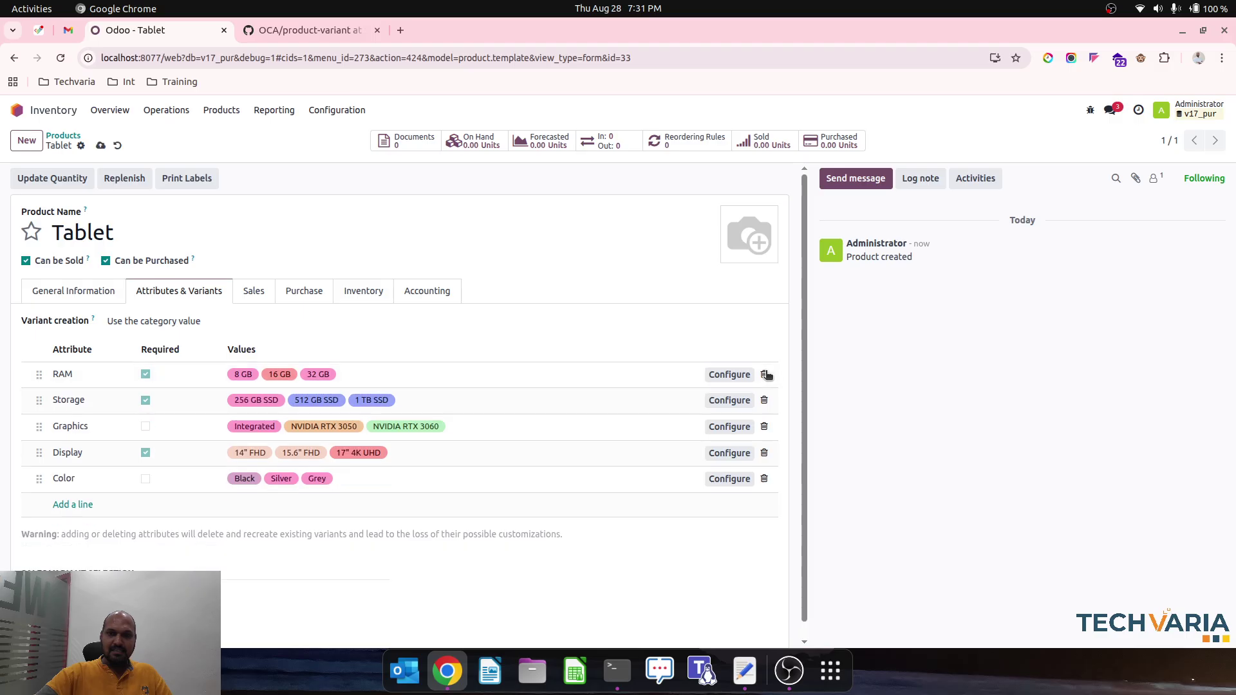
click(765, 375)
click(774, 375)
click(774, 374)
click(774, 375)
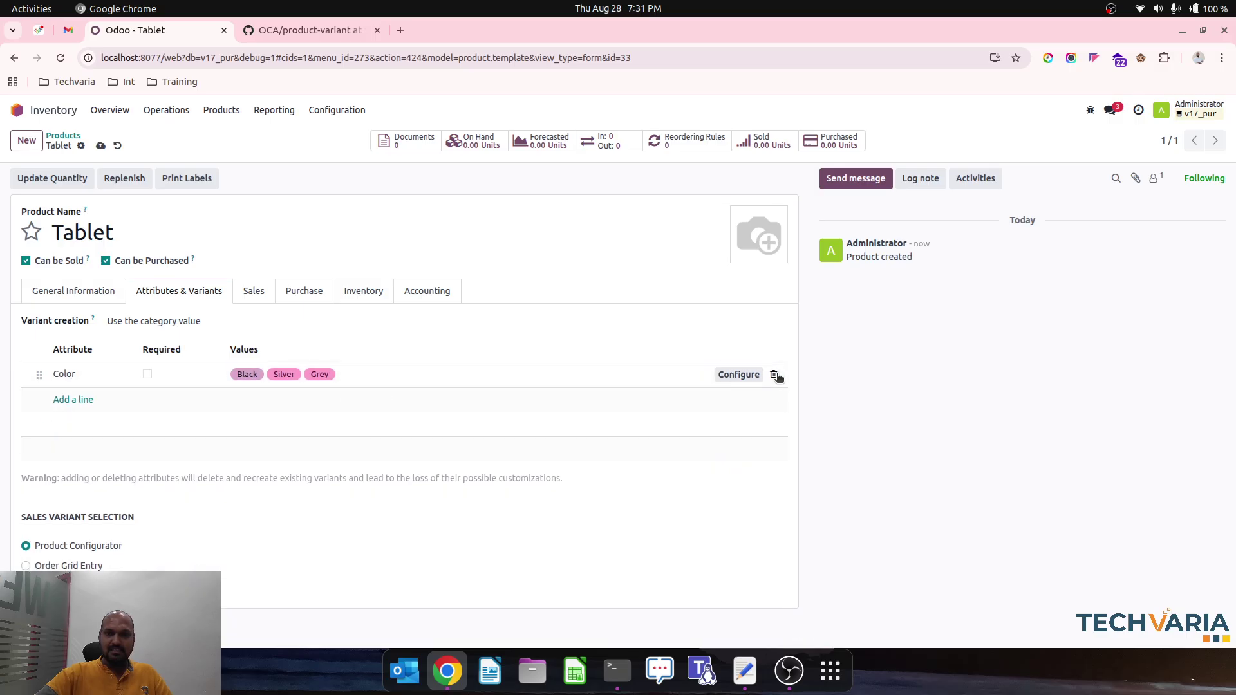
click(774, 375)
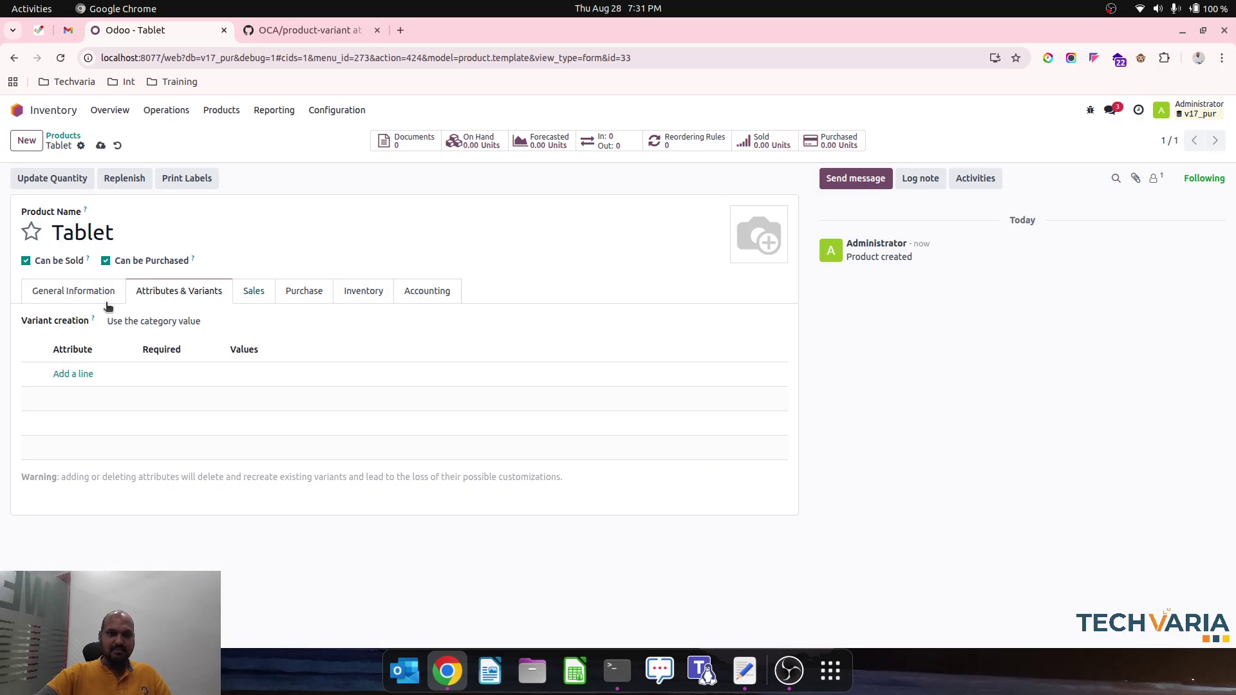
- Inspect the Laptop Fixed category record, then start a new attribute line on the Tablet
click(55, 297)
click(591, 371)
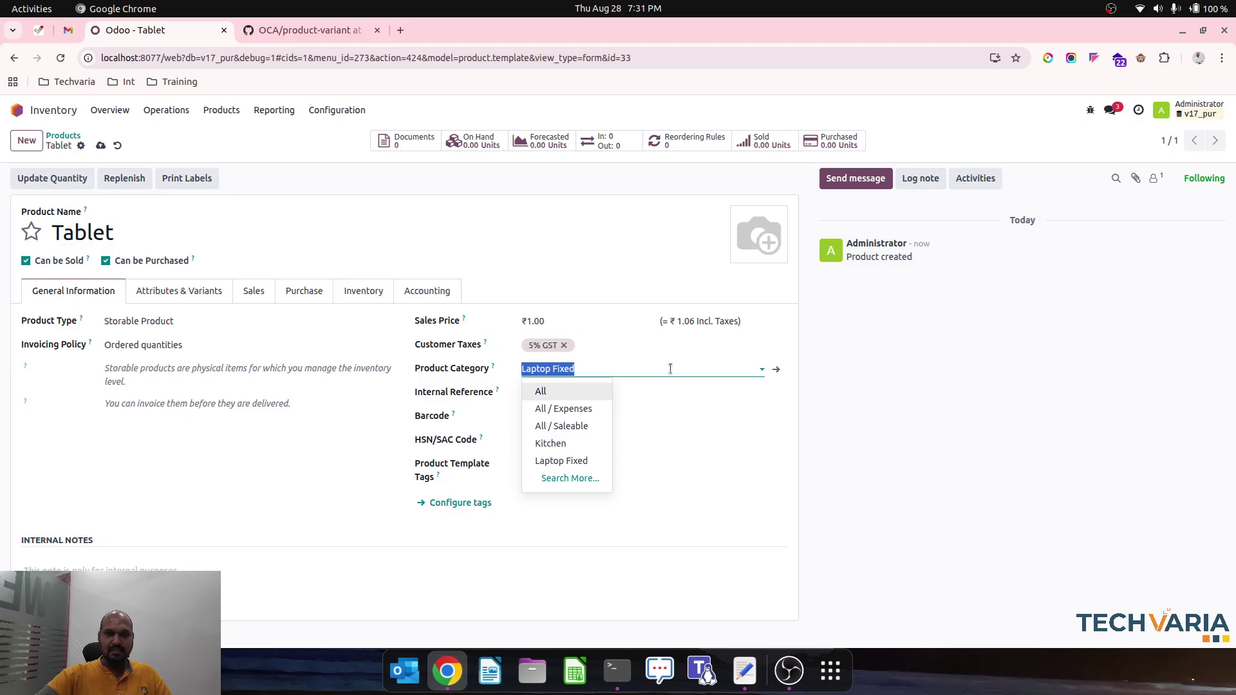
click(777, 368)
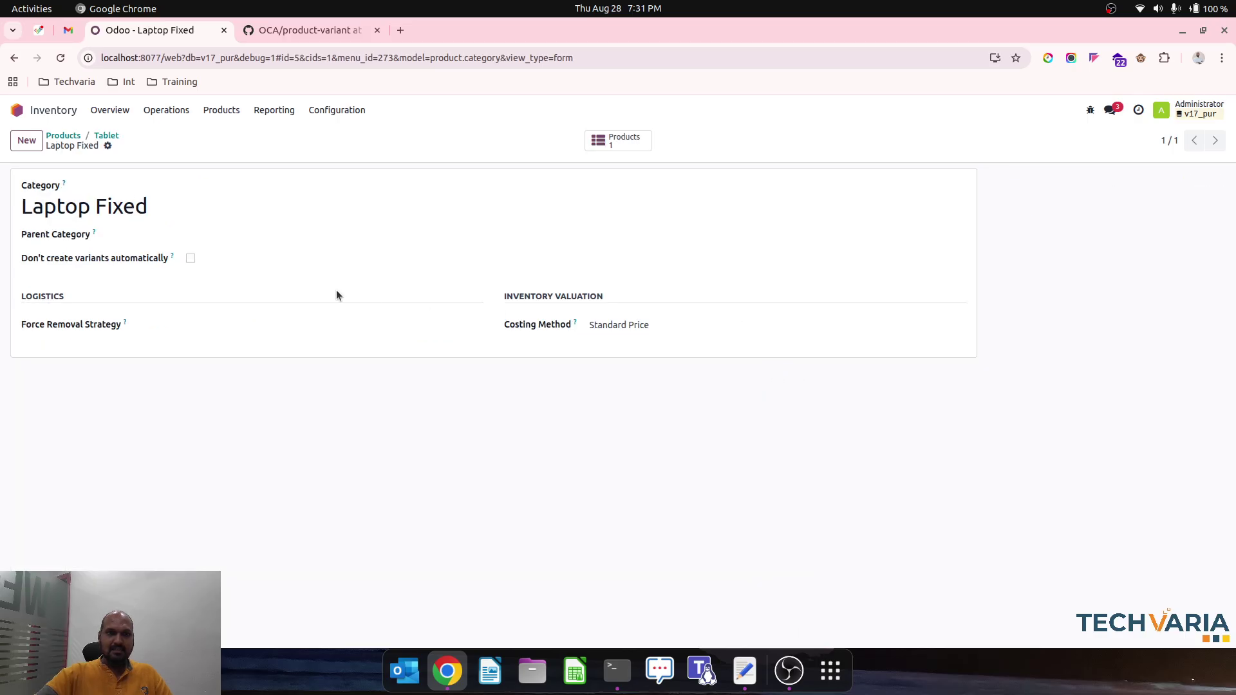
click(111, 137)
click(166, 295)
click(67, 374)
- Add a required Processor attribute line with all five processor values
click(116, 368)
click(103, 447)
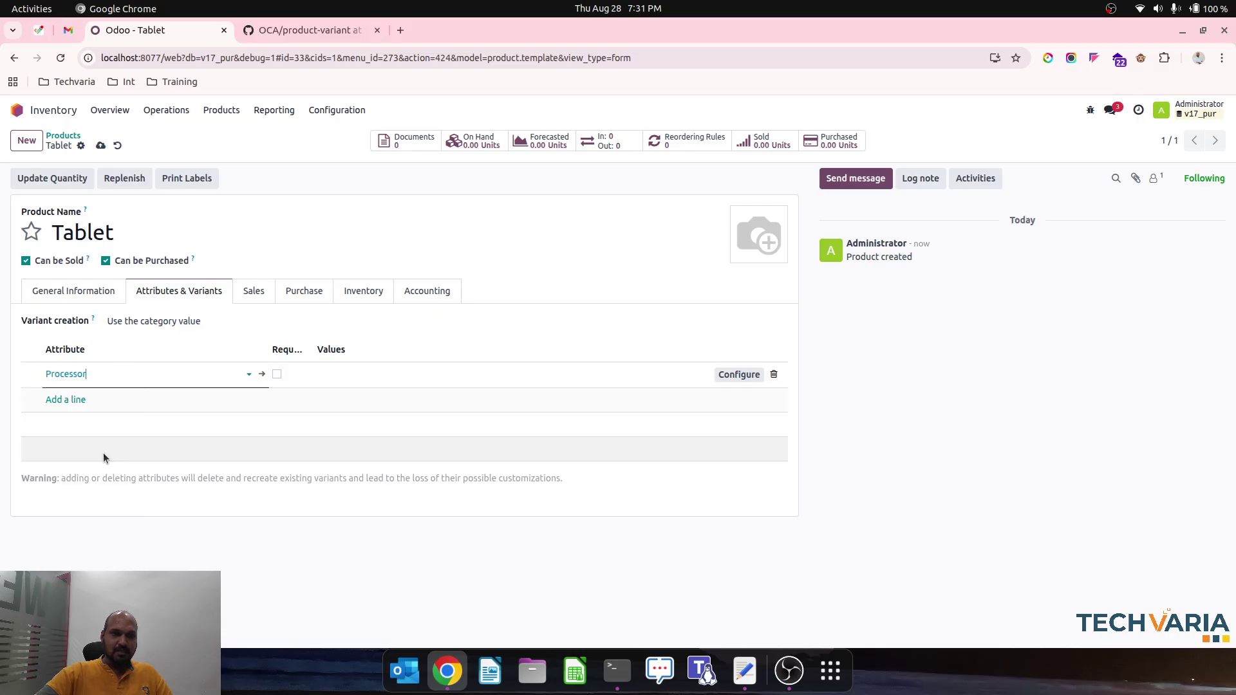
click(377, 381)
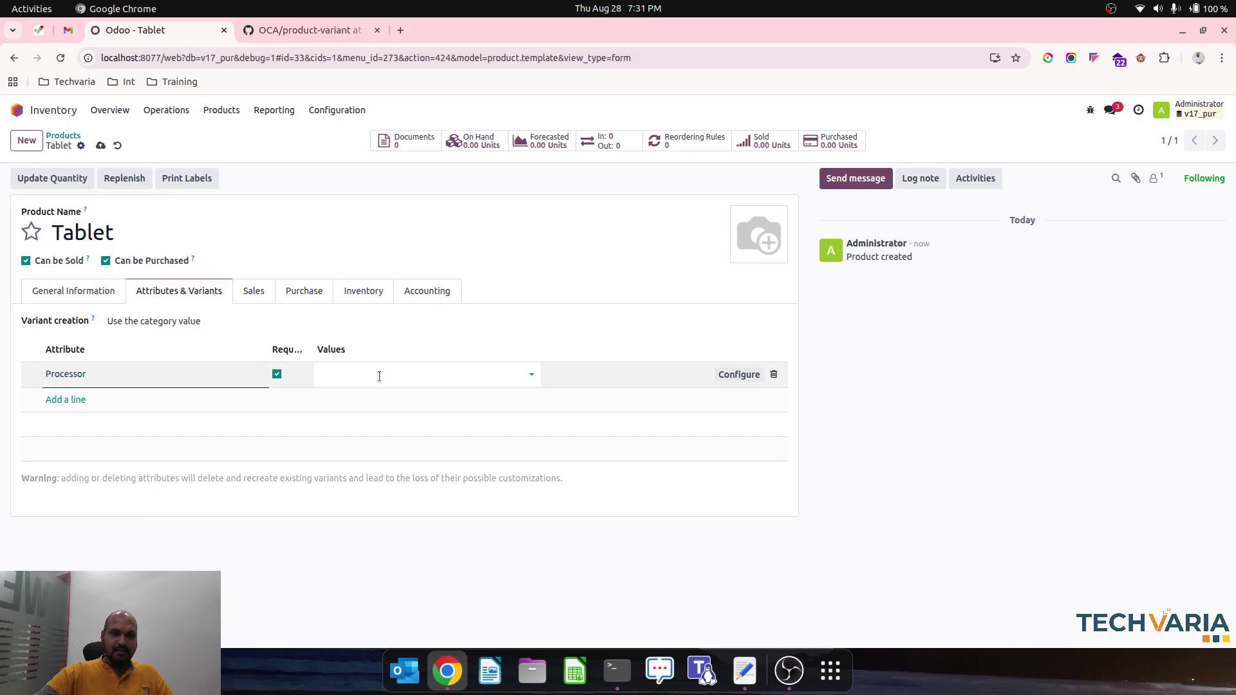
click(359, 481)
click(318, 323)
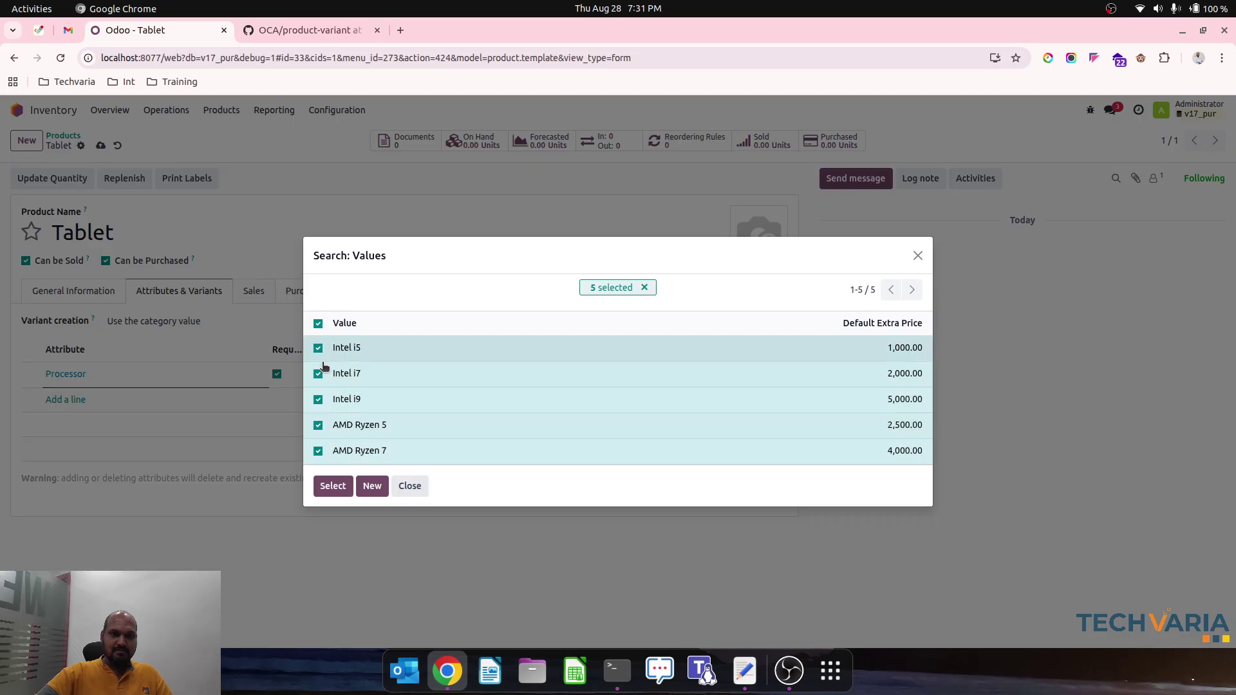
click(333, 485)
- Add a required RAM attribute line with all three RAM values
click(71, 413)
click(73, 414)
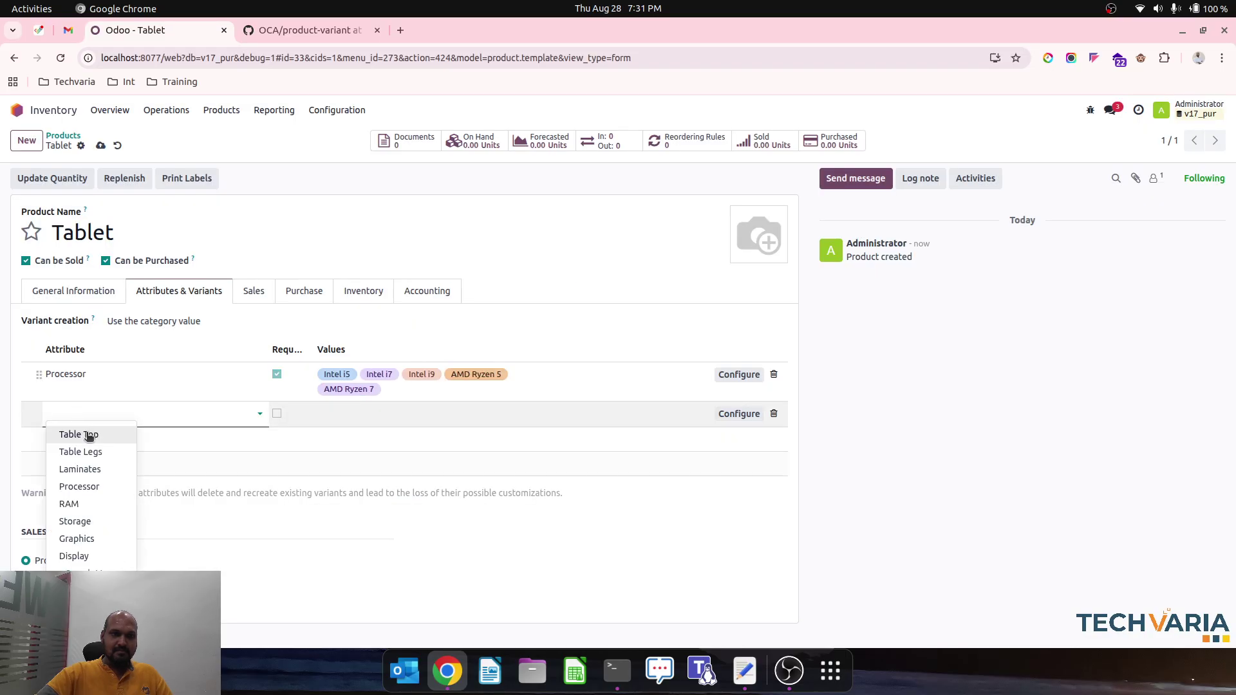
click(95, 504)
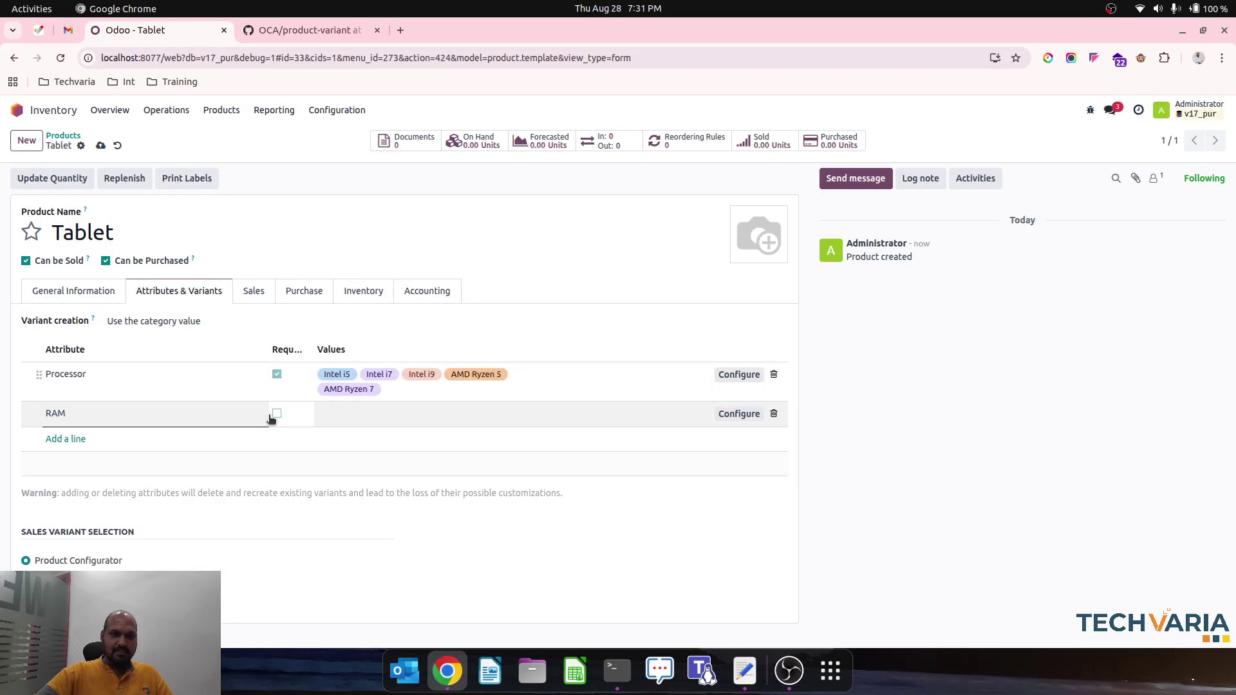
click(368, 420)
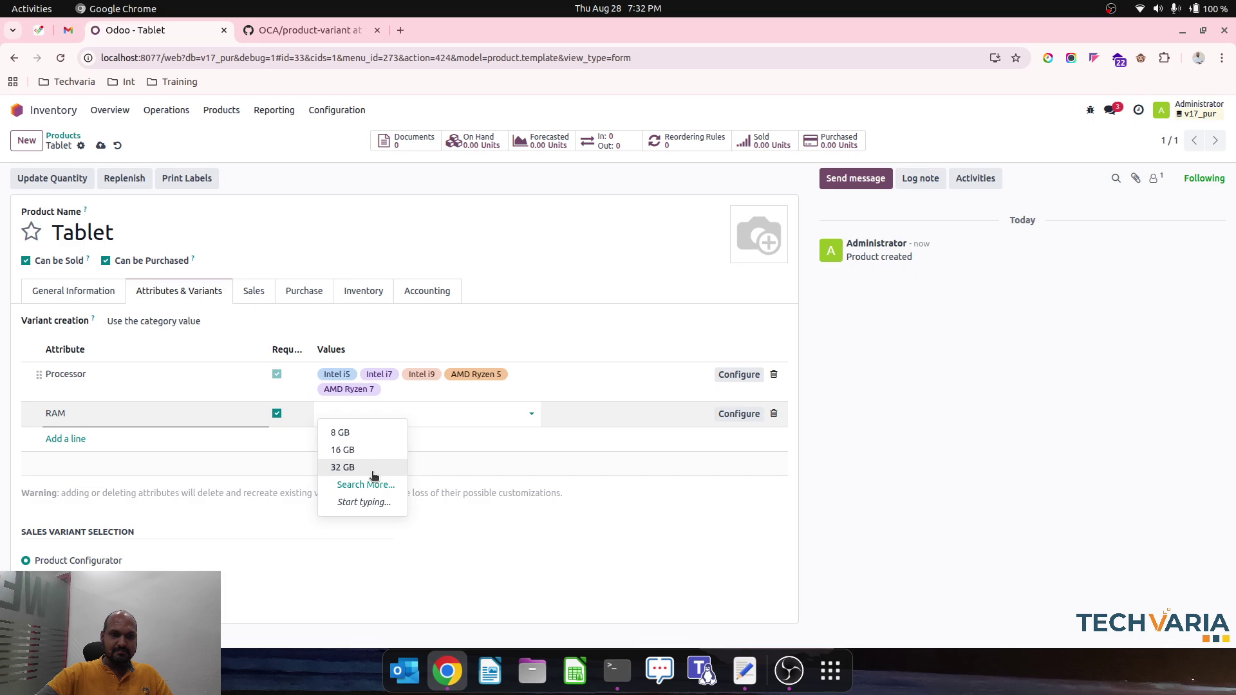
click(367, 482)
click(318, 337)
click(333, 472)
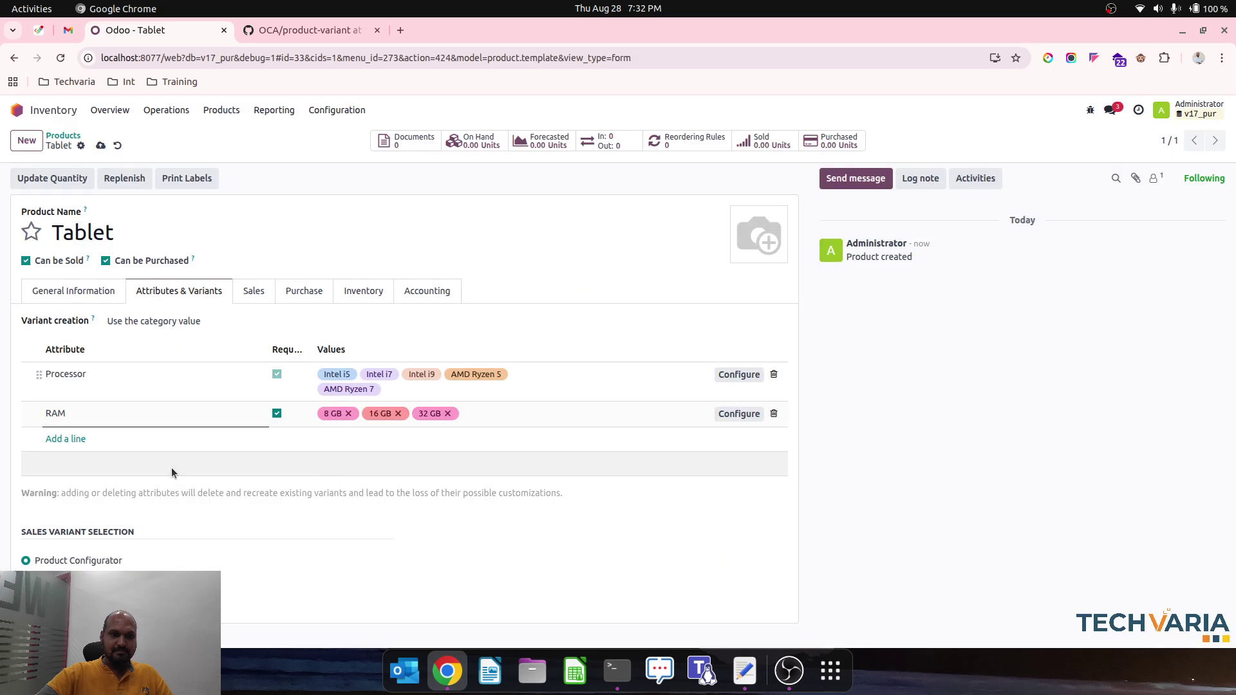
- Add a required Storage attribute line with all three storage values
click(83, 440)
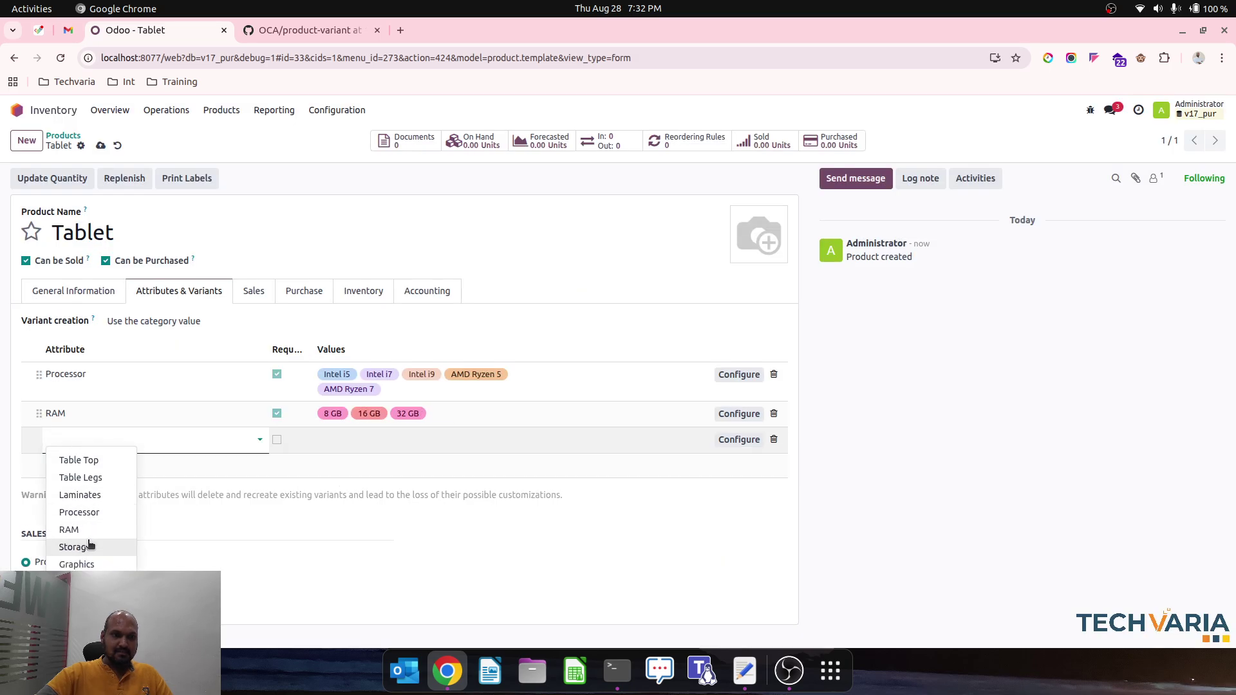
click(88, 548)
click(330, 451)
click(277, 440)
click(325, 441)
click(366, 511)
click(320, 334)
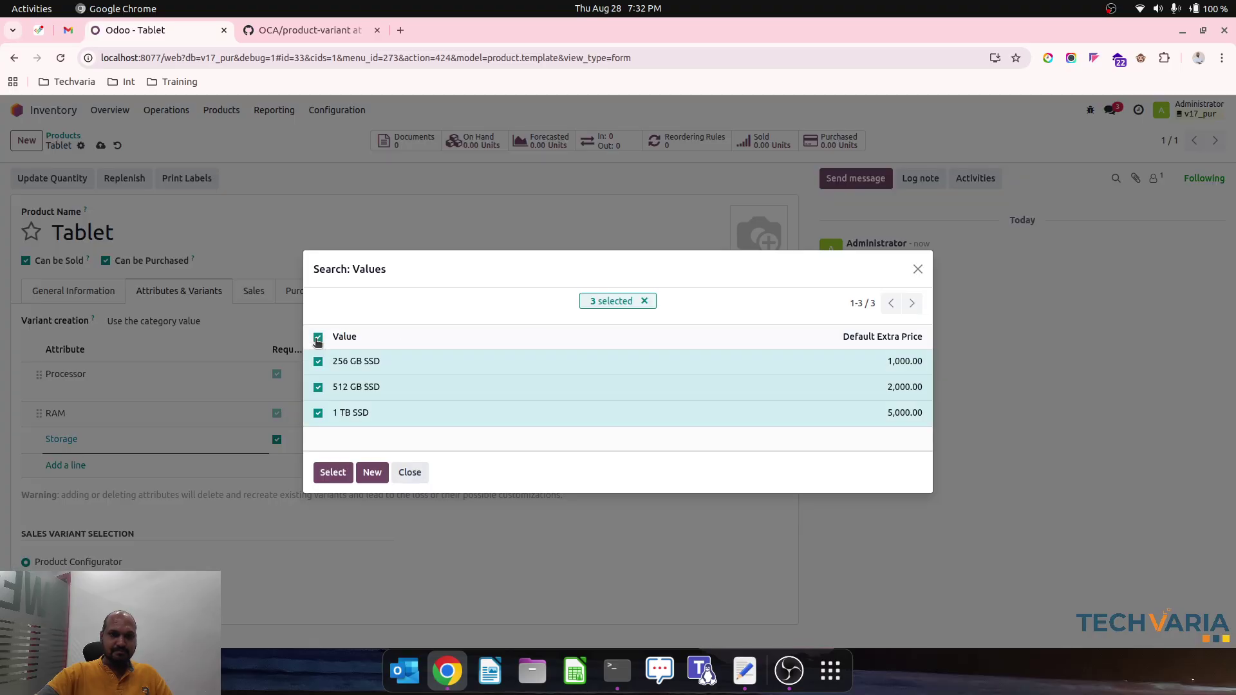
- Add an optional Graphics line with all three values and save the Tablet, generating 135 variants
click(331, 472)
click(67, 478)
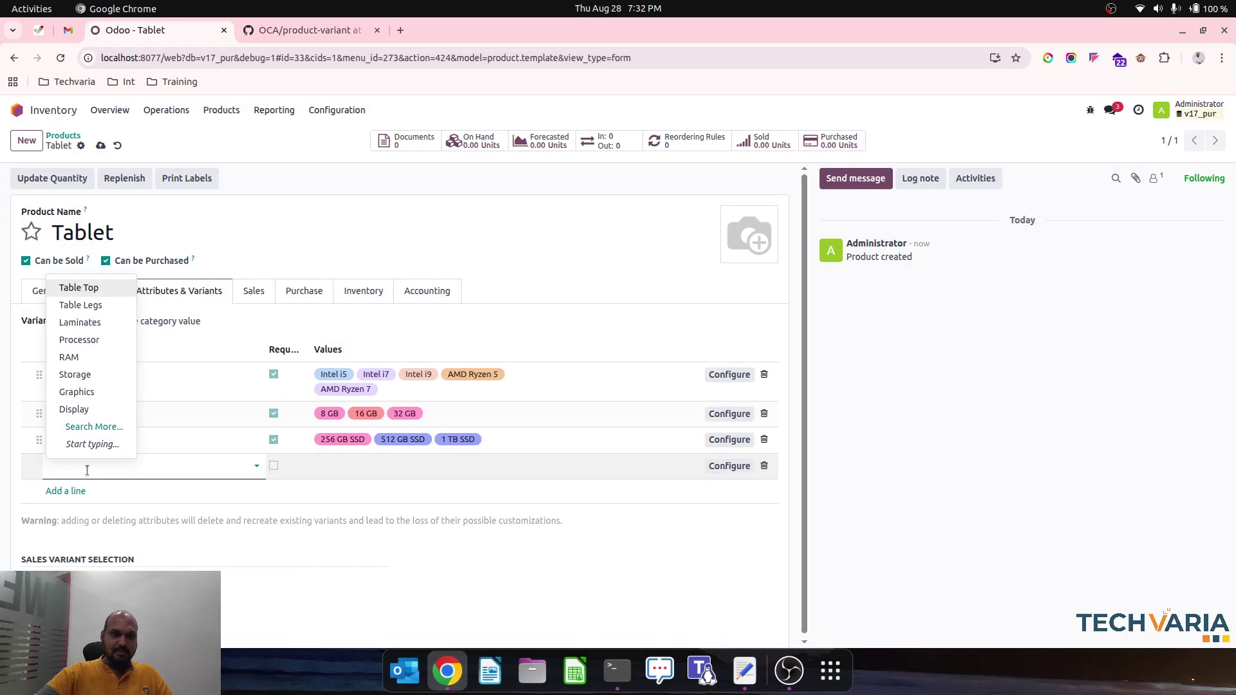
click(77, 392)
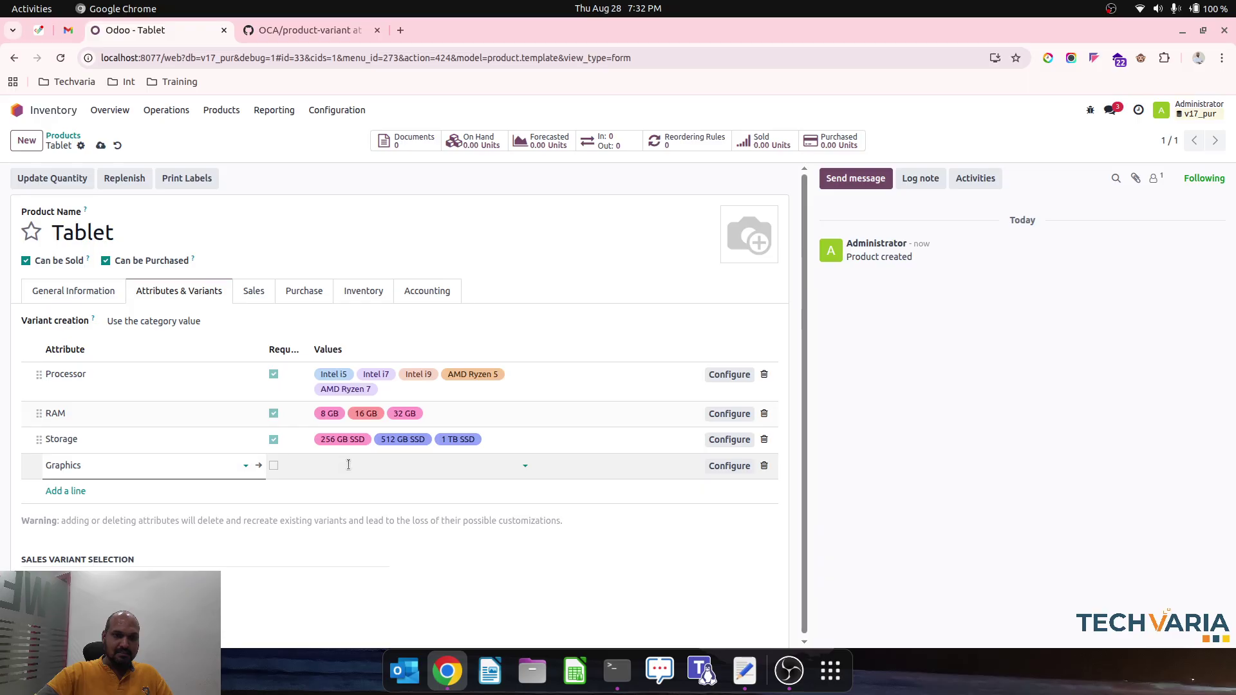
click(346, 464)
click(363, 537)
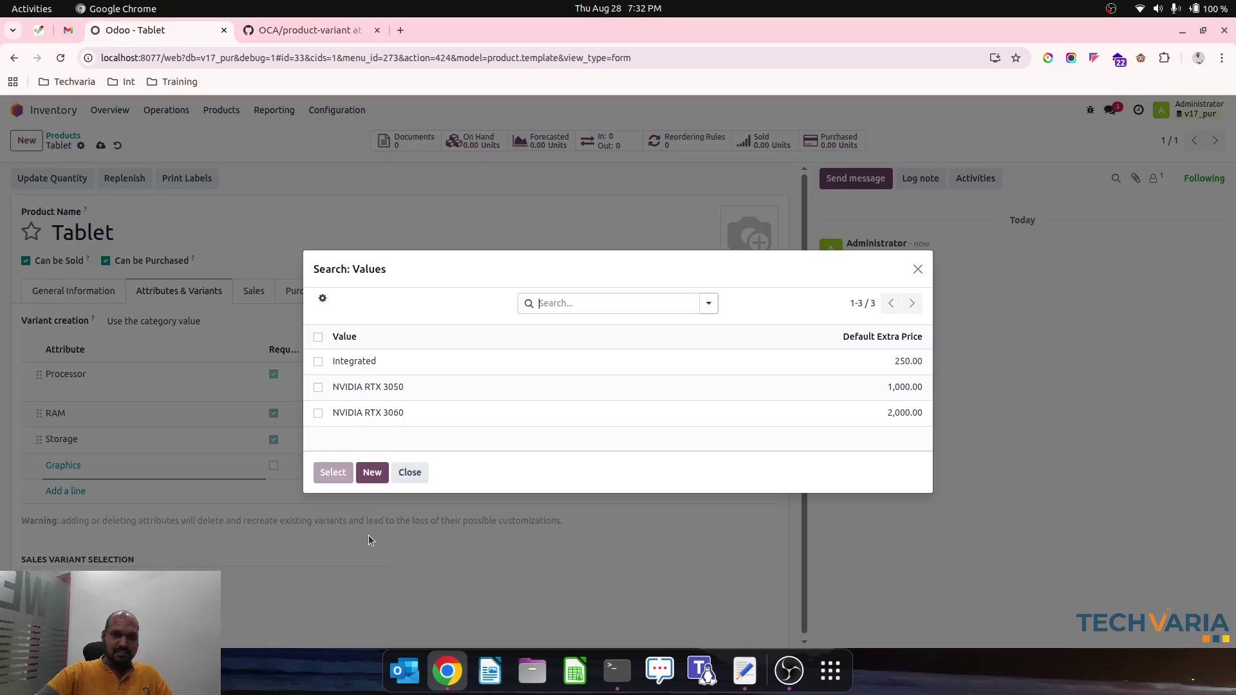
click(319, 337)
click(330, 472)
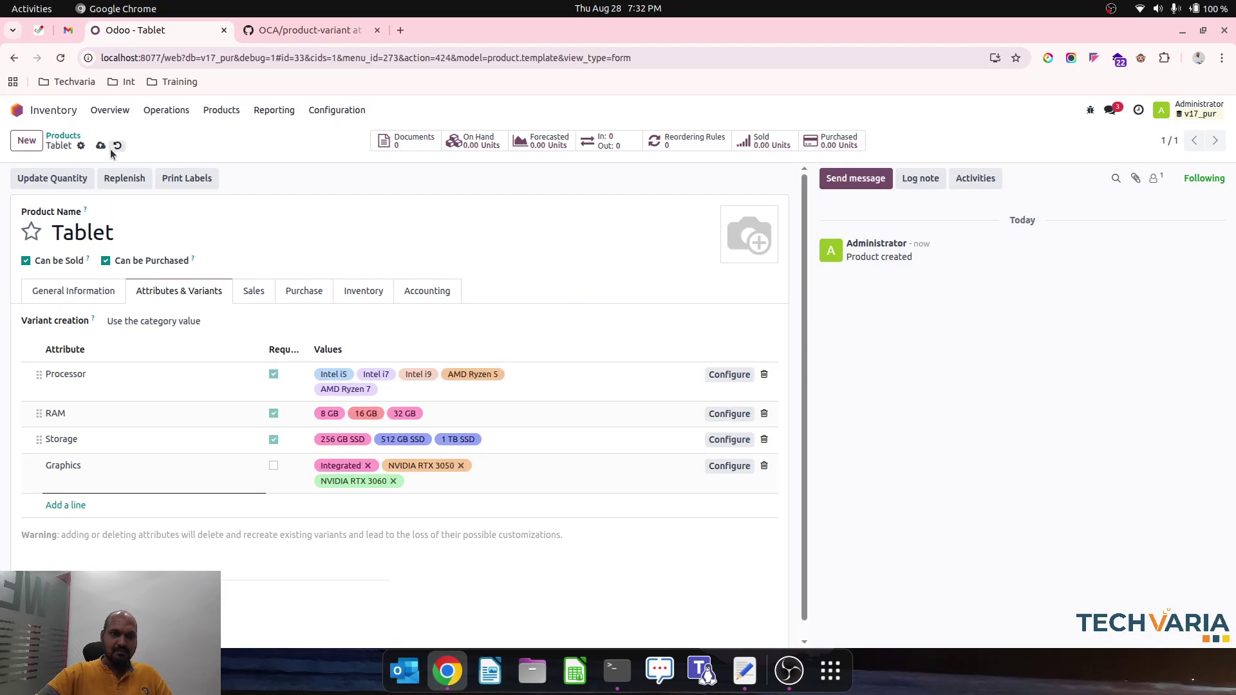
click(101, 145)
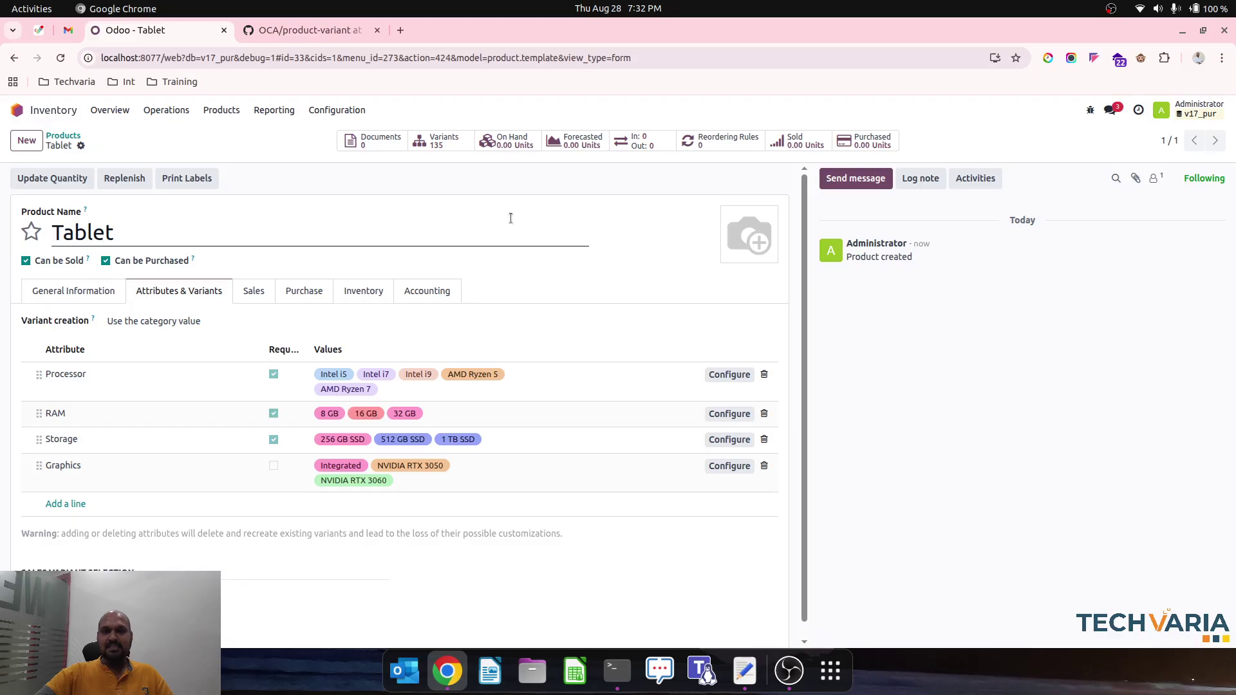
click(437, 143)
click(613, 381)
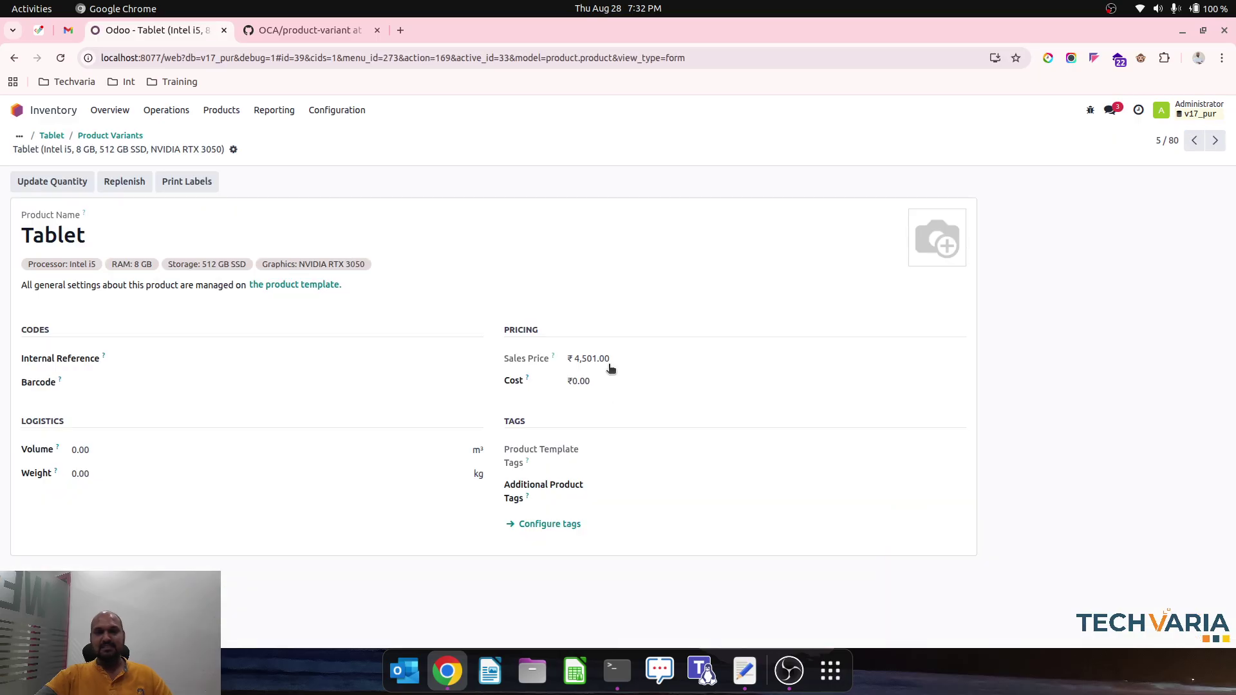
click(108, 137)
scroll(623, 386, down, 7)
scroll(624, 401, up, 7)
click(73, 135)
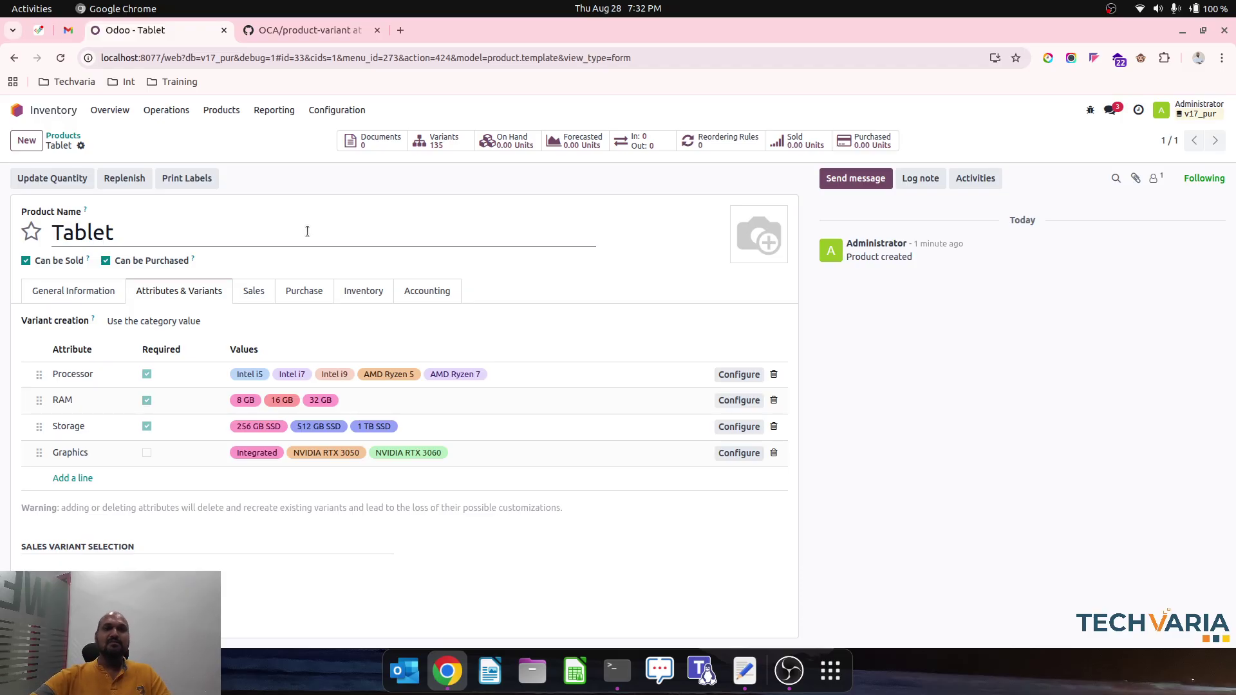
- Create a new product named Laptop with product category Laptop Dynamic
click(27, 140)
text(Laptop)
click(95, 286)
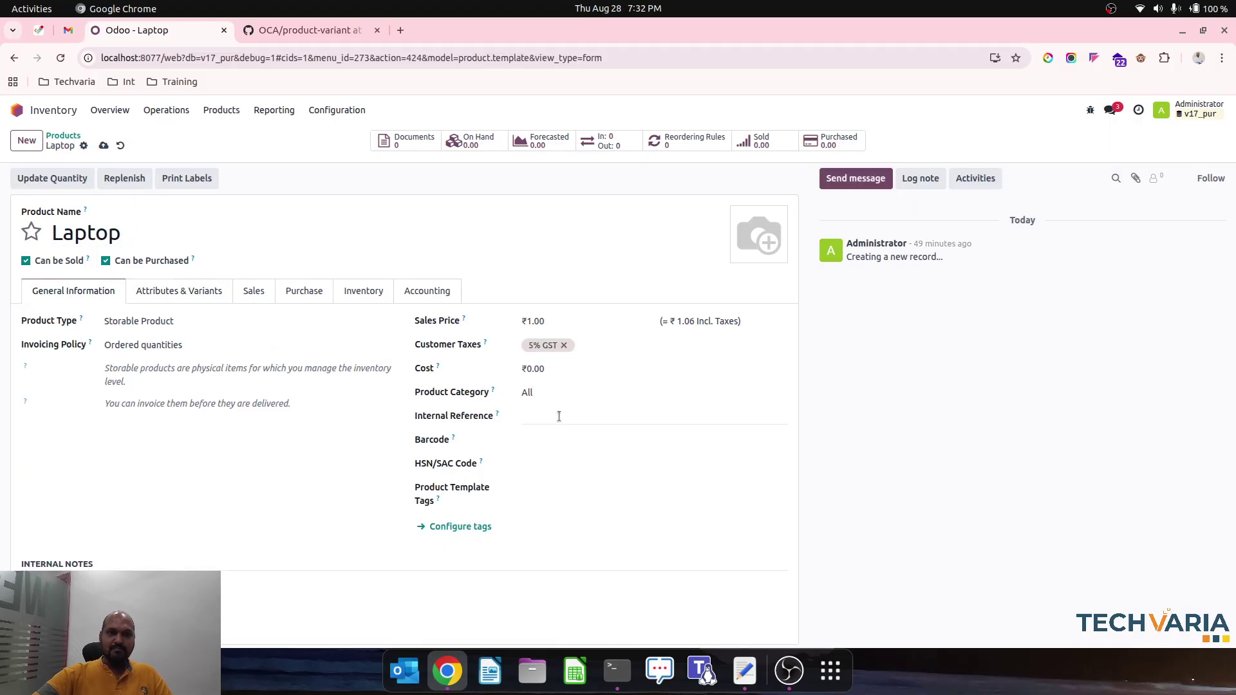
click(589, 394)
key(BackSpace)
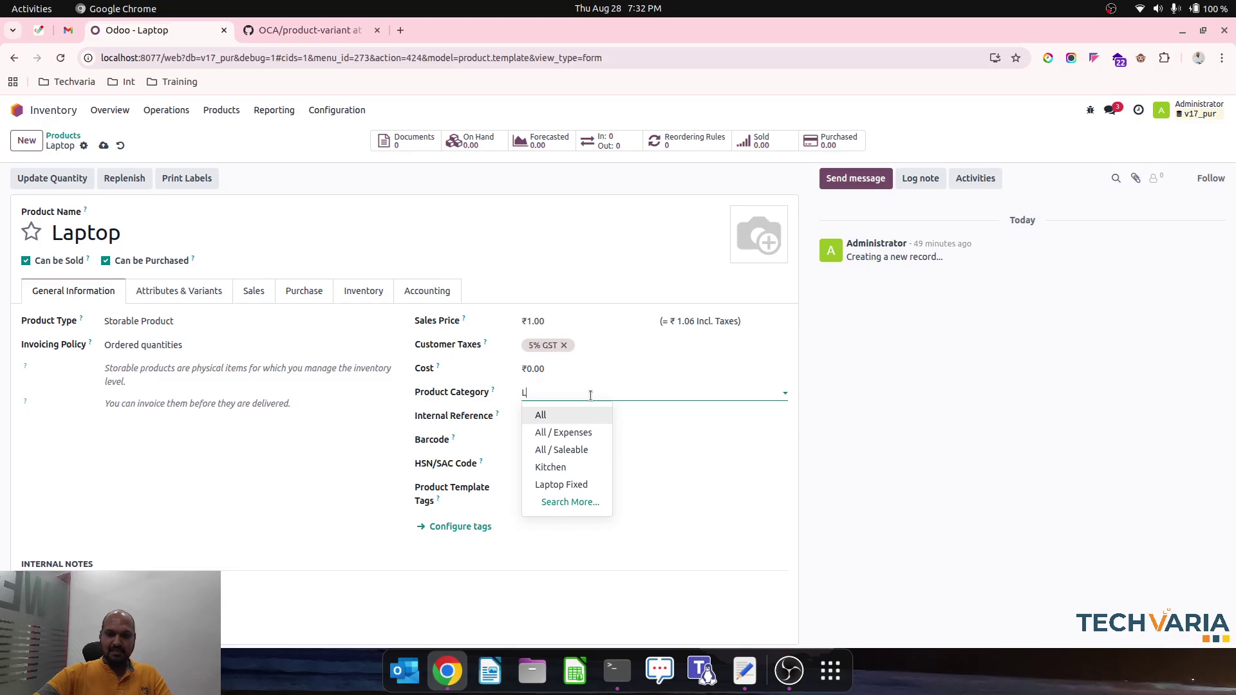
text(Laptop D)
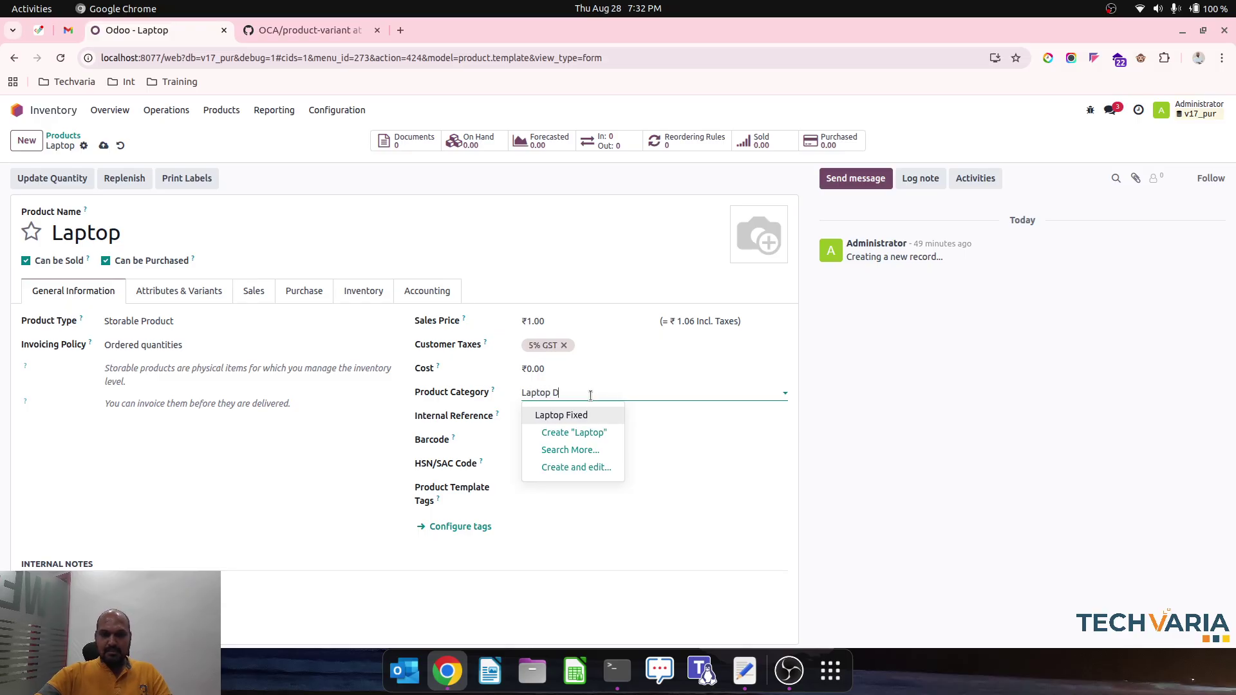
text(ynamic)
click(609, 415)
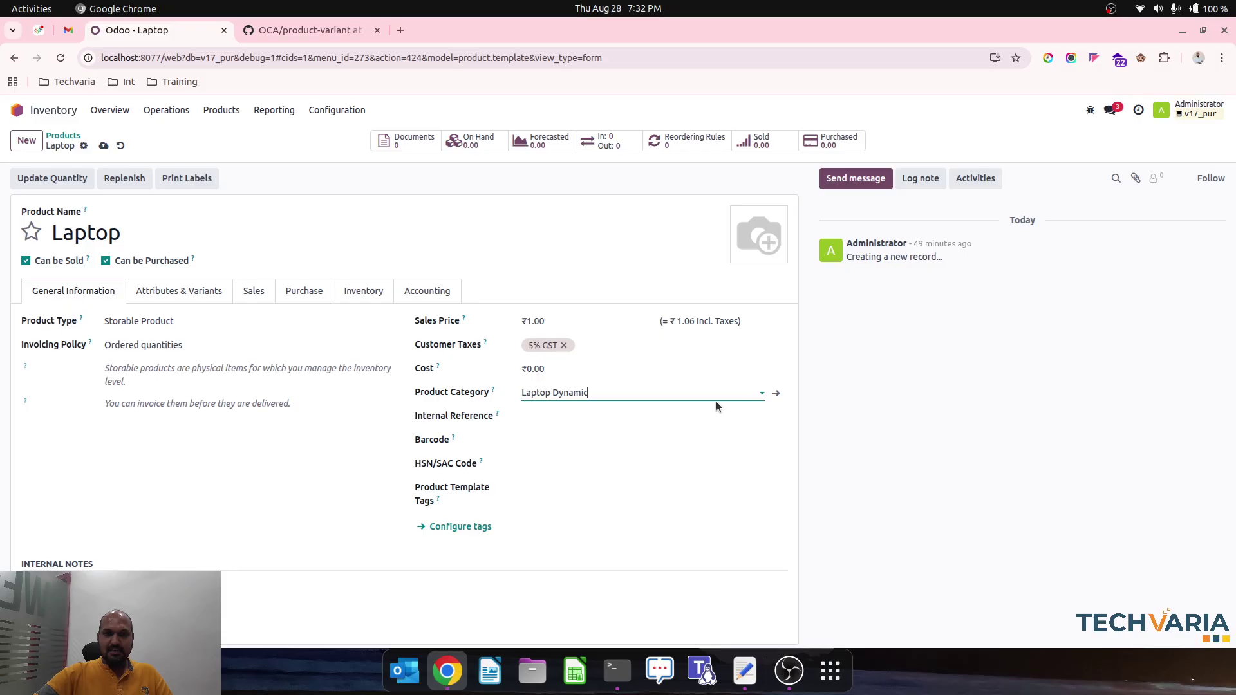
- Check the Laptop Dynamic category record, then review the Laptop's variants, sales and purchase tabs
click(778, 394)
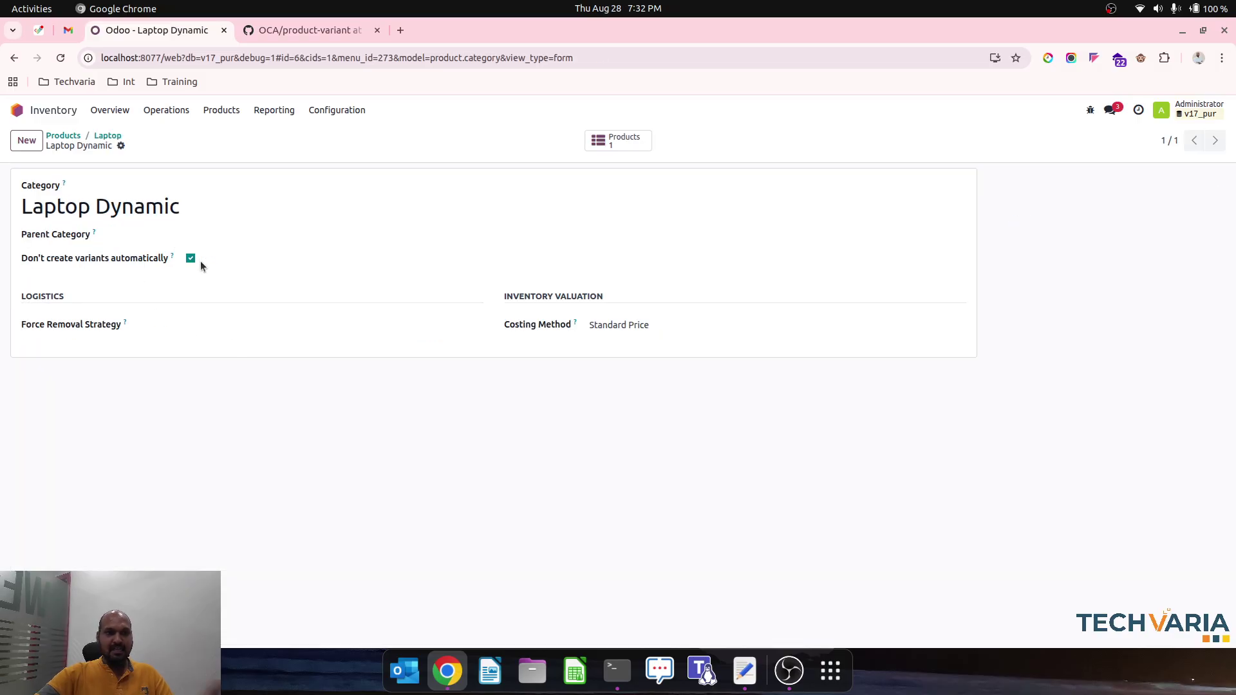
click(117, 135)
click(171, 298)
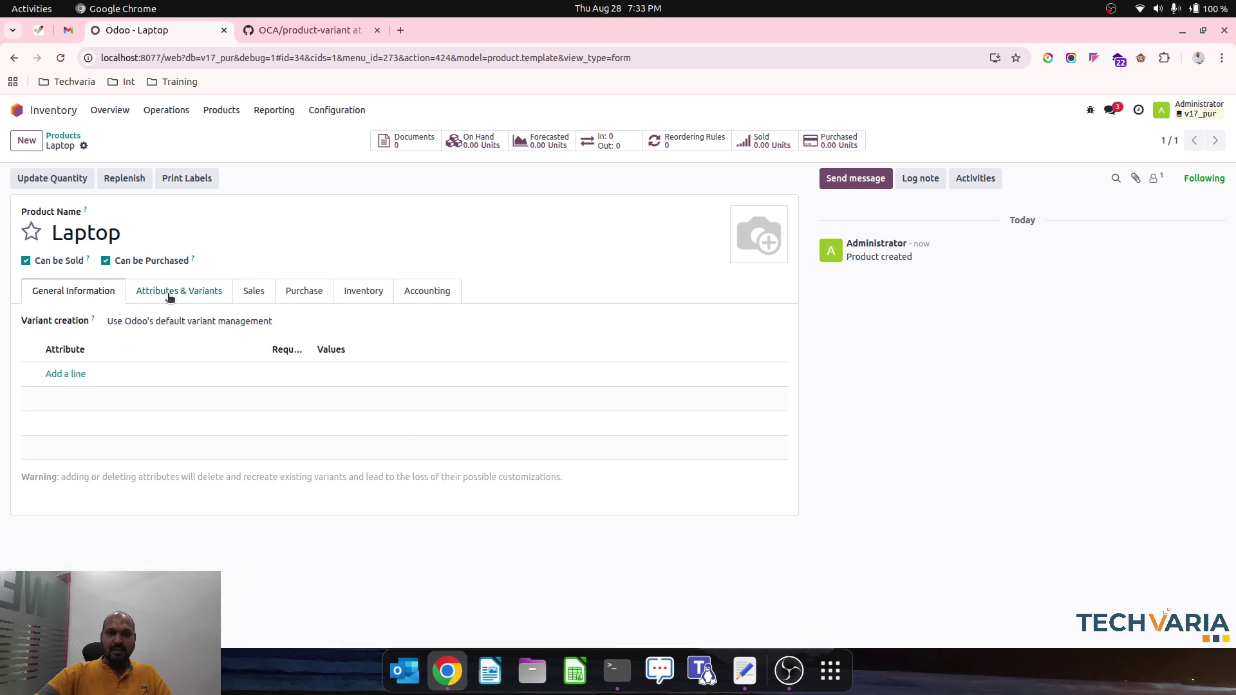
click(245, 295)
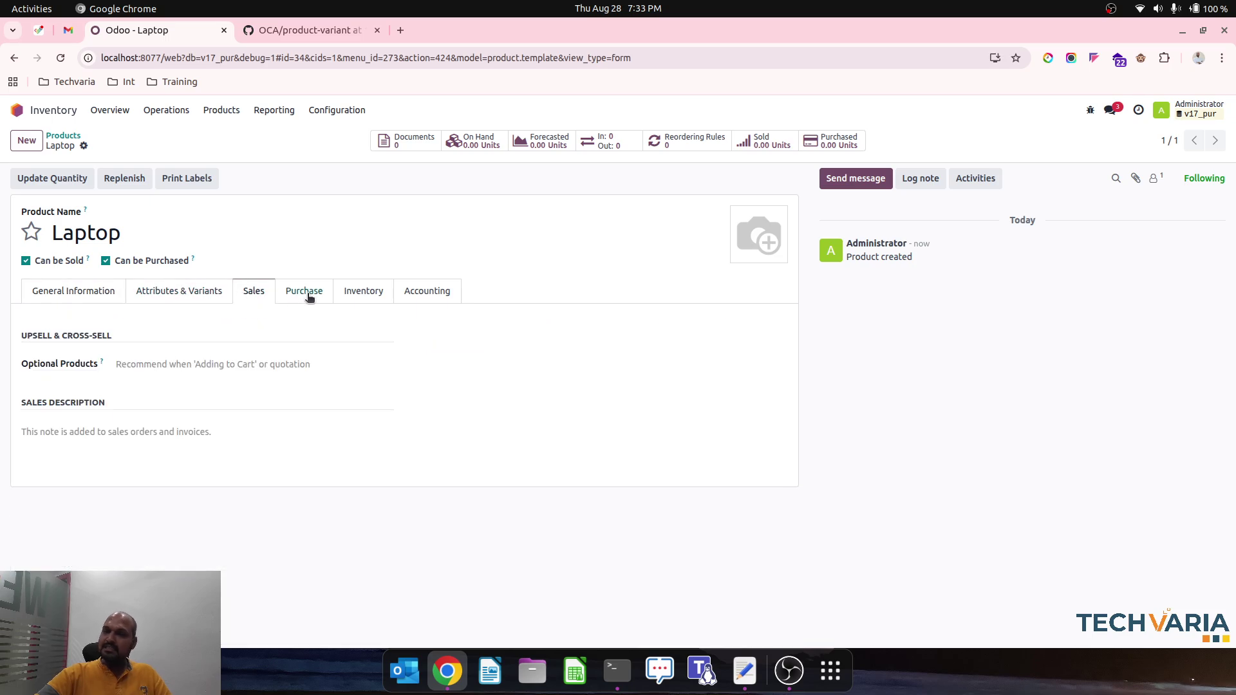
click(309, 297)
click(208, 298)
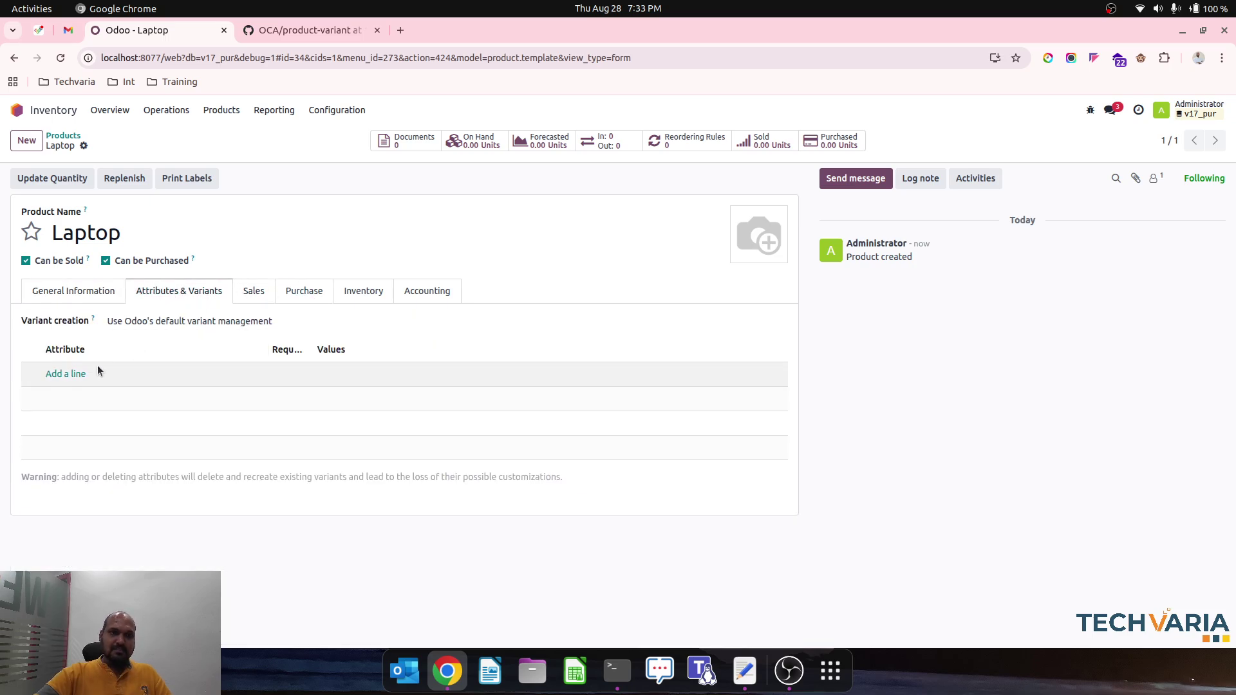
- Set the Laptop's variant creation to 'Use the category value'
click(179, 326)
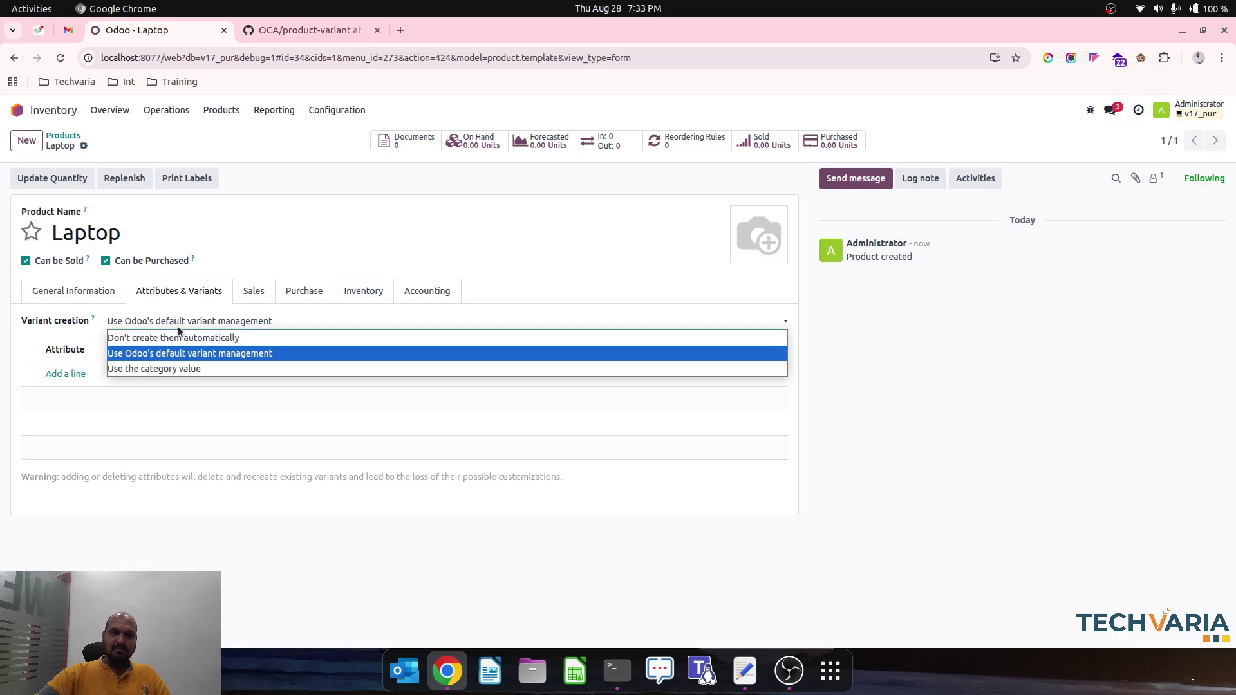
click(180, 369)
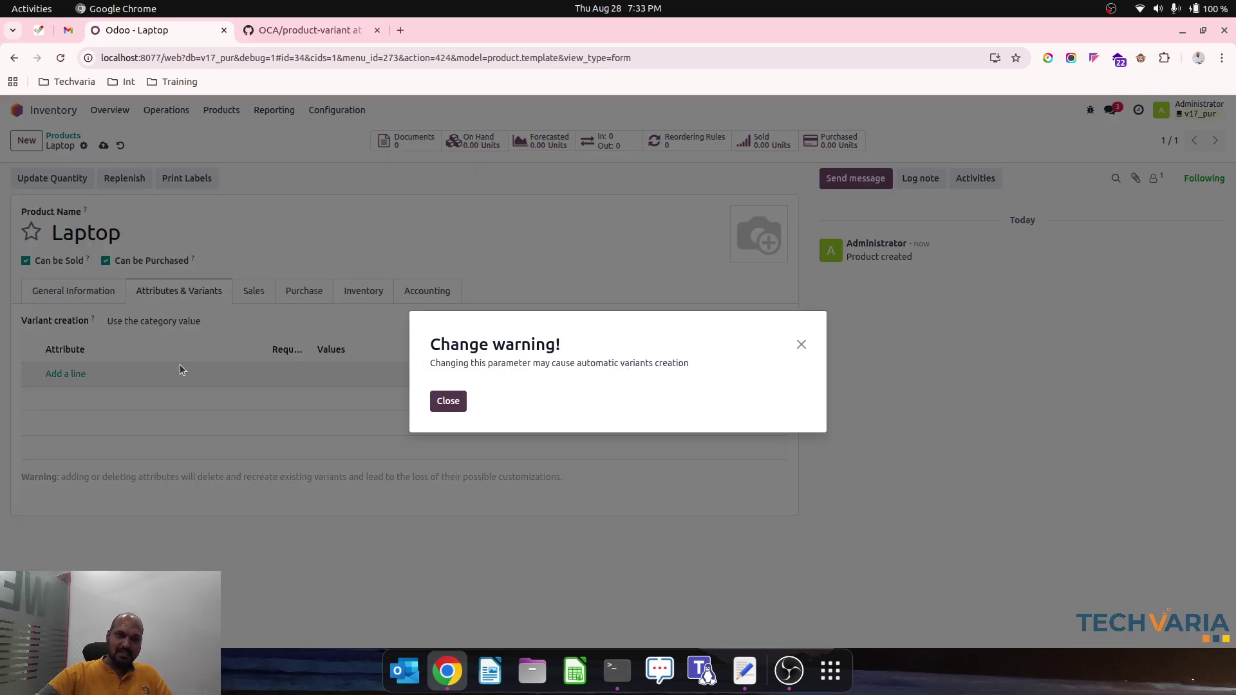
click(436, 404)
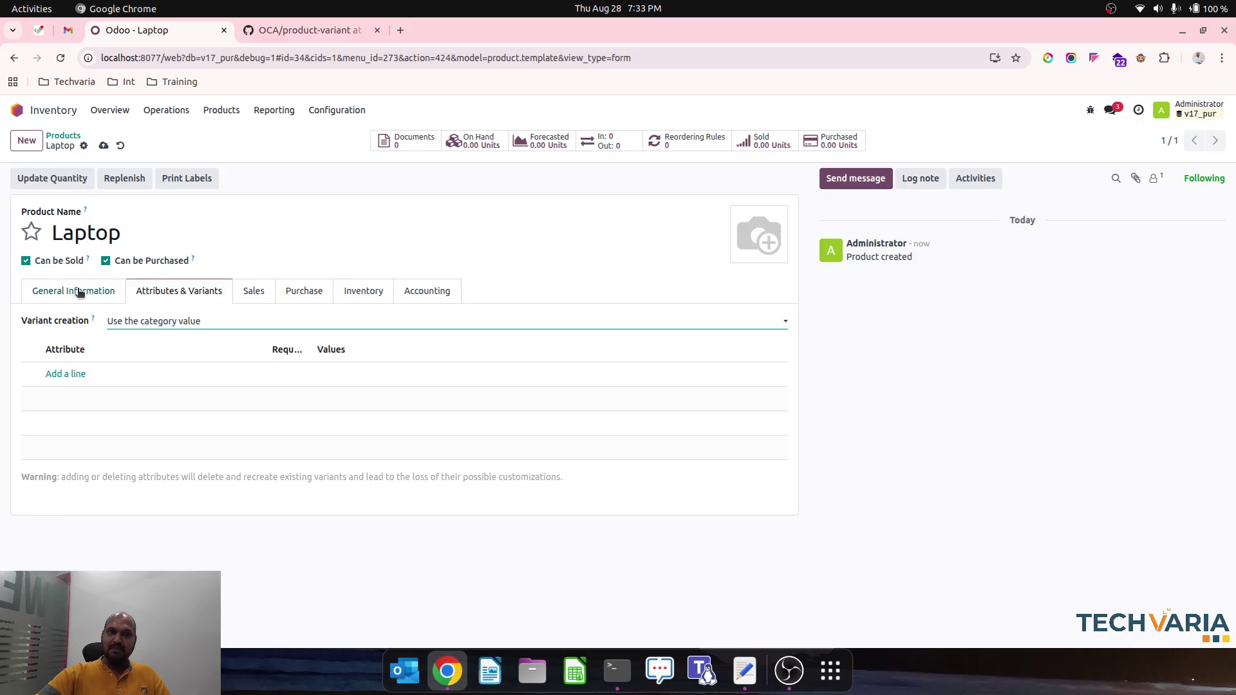
- Add a required Processor attribute line with all five processor values
click(66, 375)
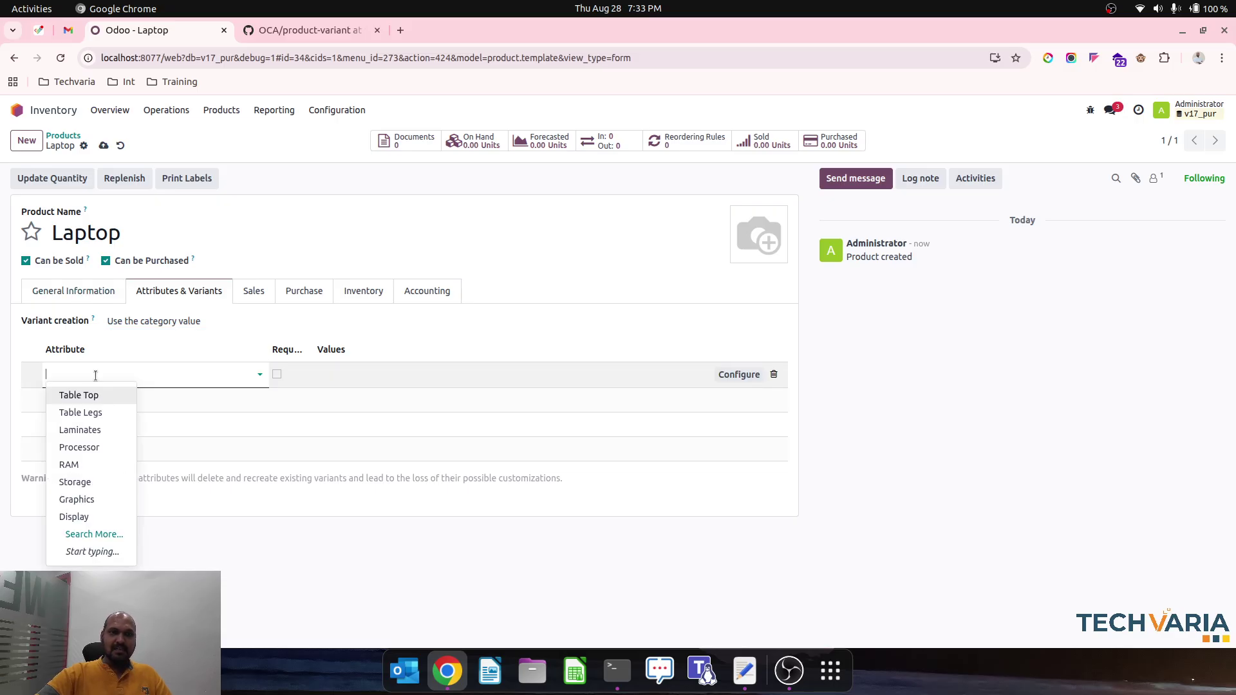
click(96, 447)
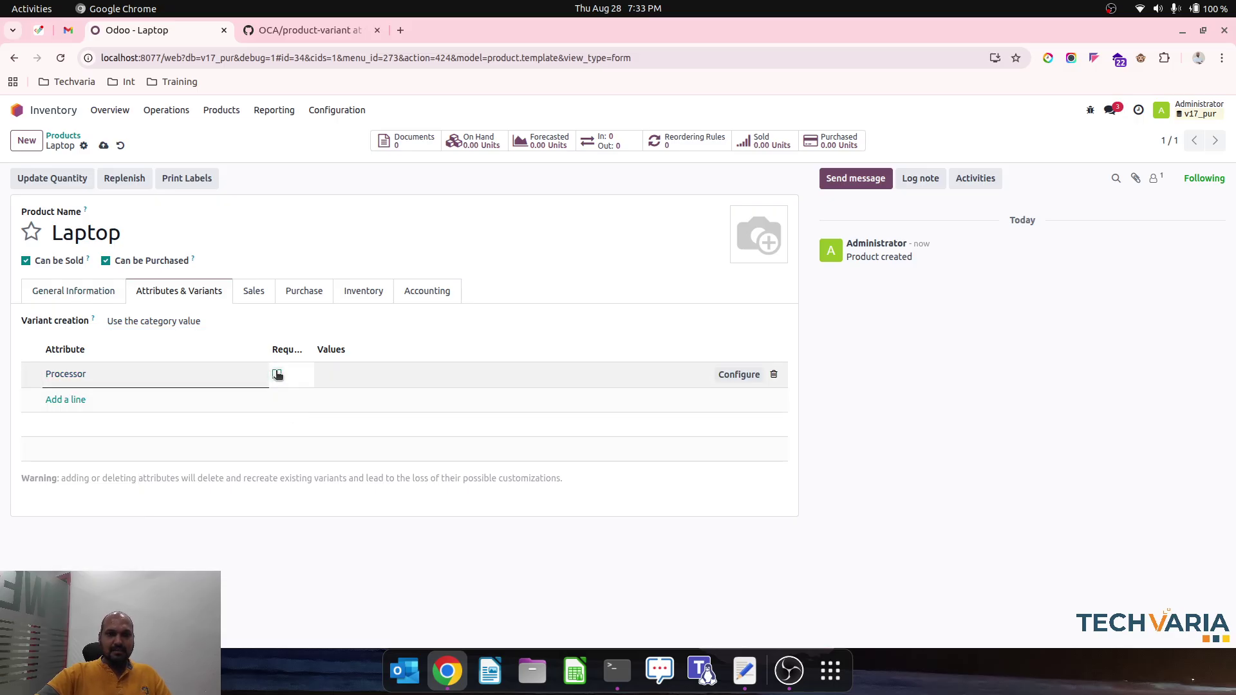
click(362, 377)
click(378, 478)
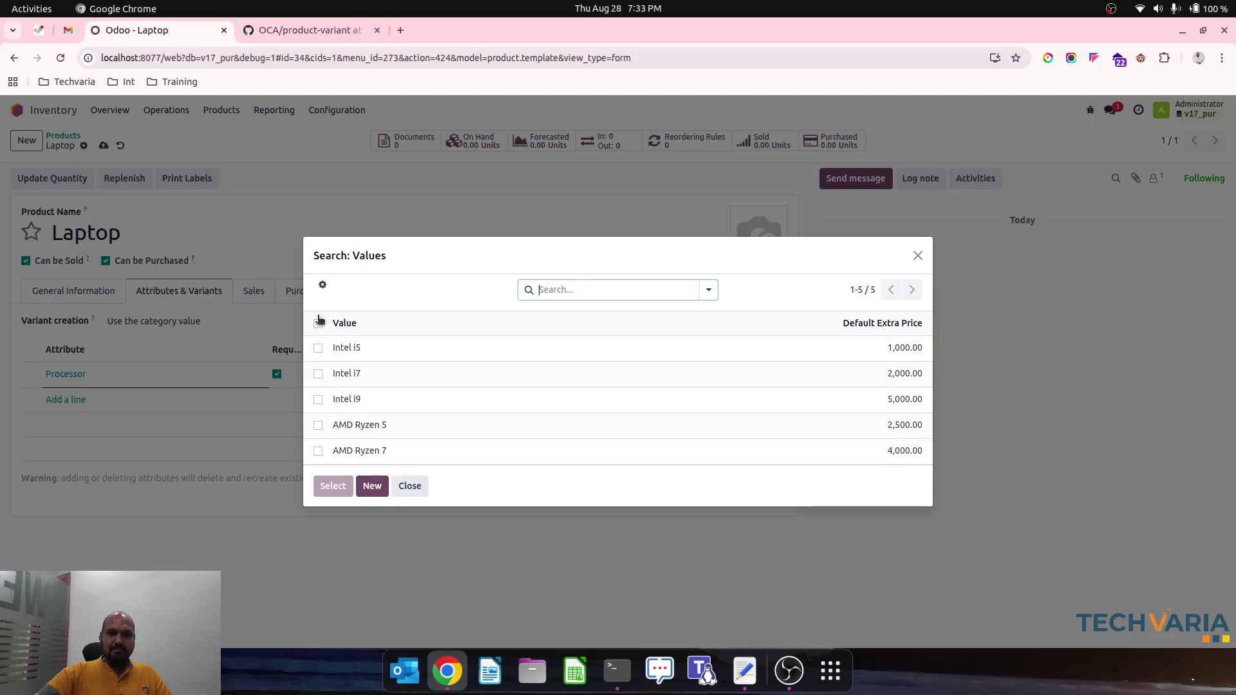
click(318, 323)
click(333, 487)
- Add a required RAM attribute line with all three RAM sizes
click(75, 412)
click(96, 503)
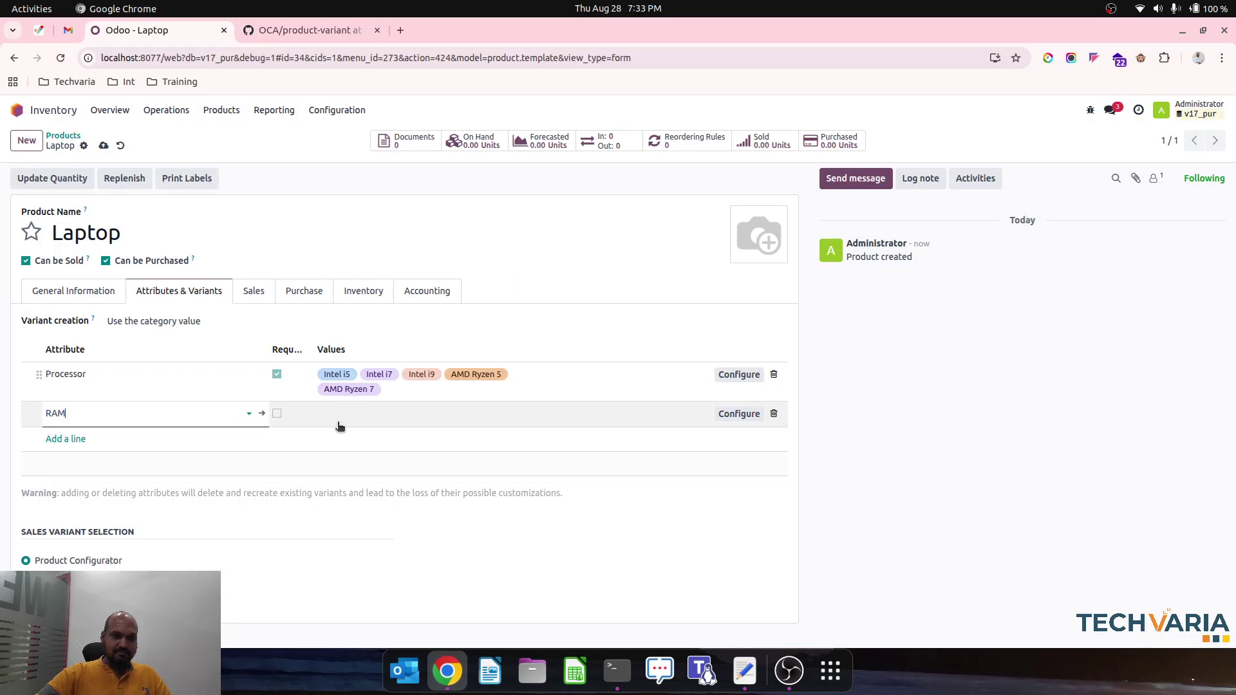
click(339, 419)
click(278, 415)
click(350, 414)
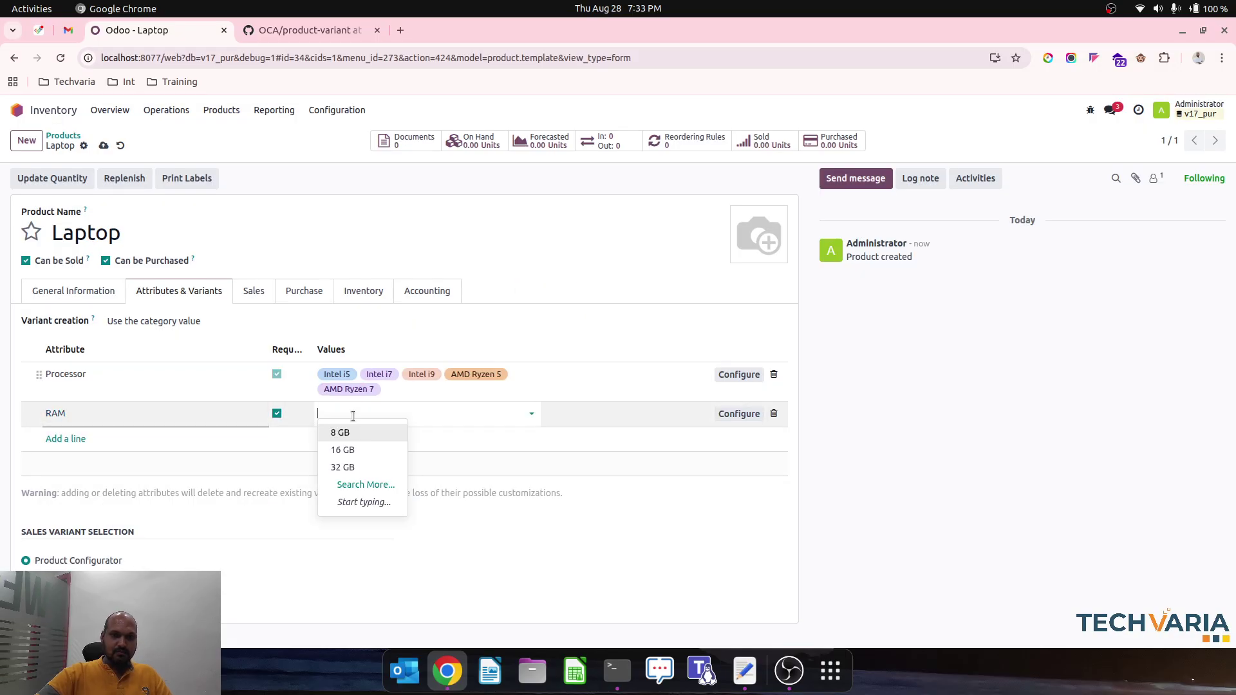
click(365, 485)
click(318, 337)
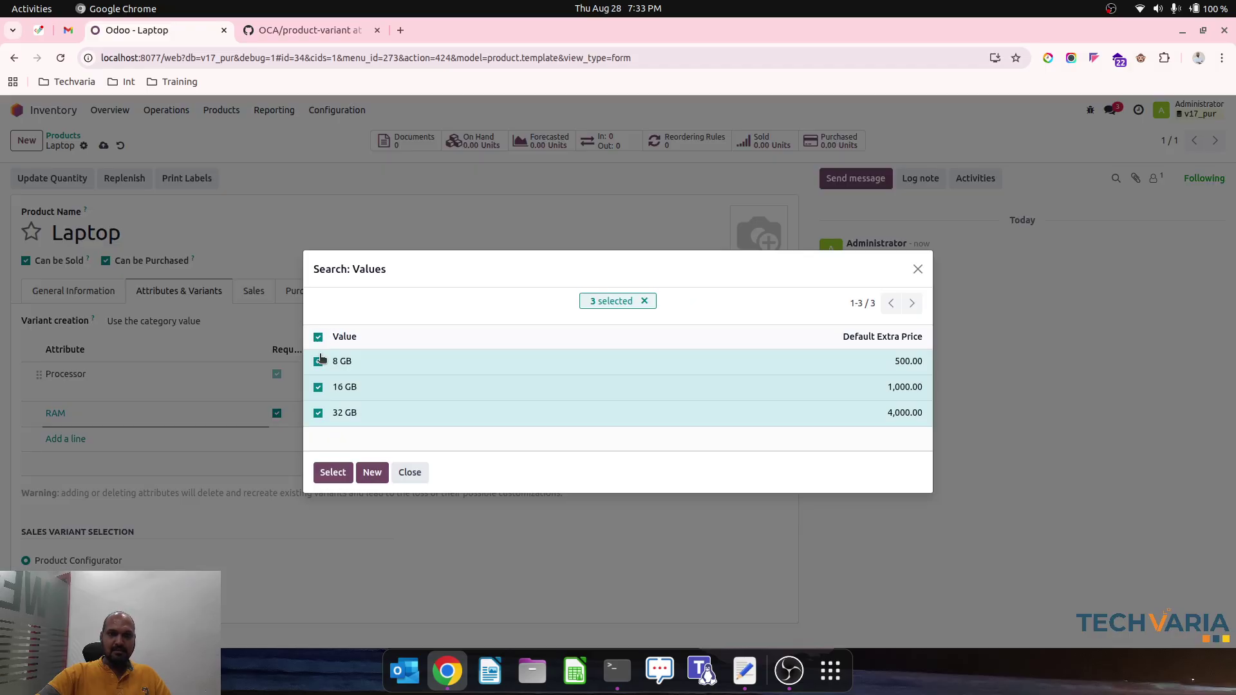
click(333, 472)
click(65, 438)
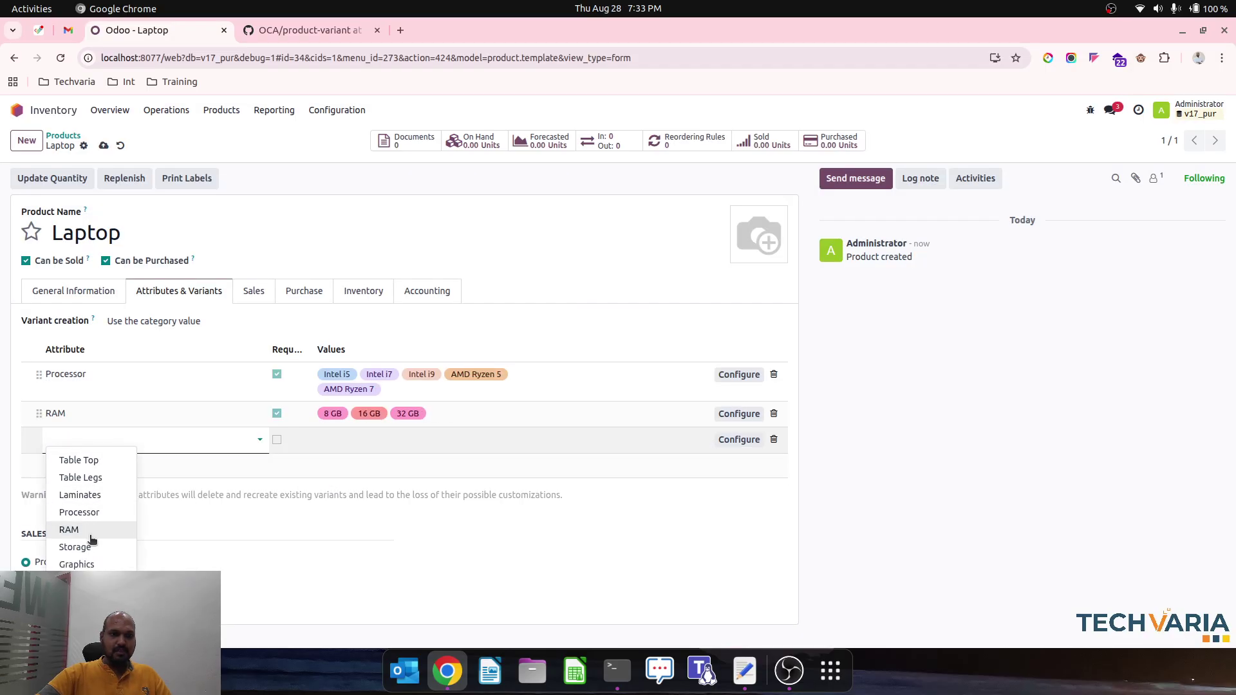
- Add a required Storage attribute line with all three storage sizes
click(75, 547)
click(277, 440)
click(370, 439)
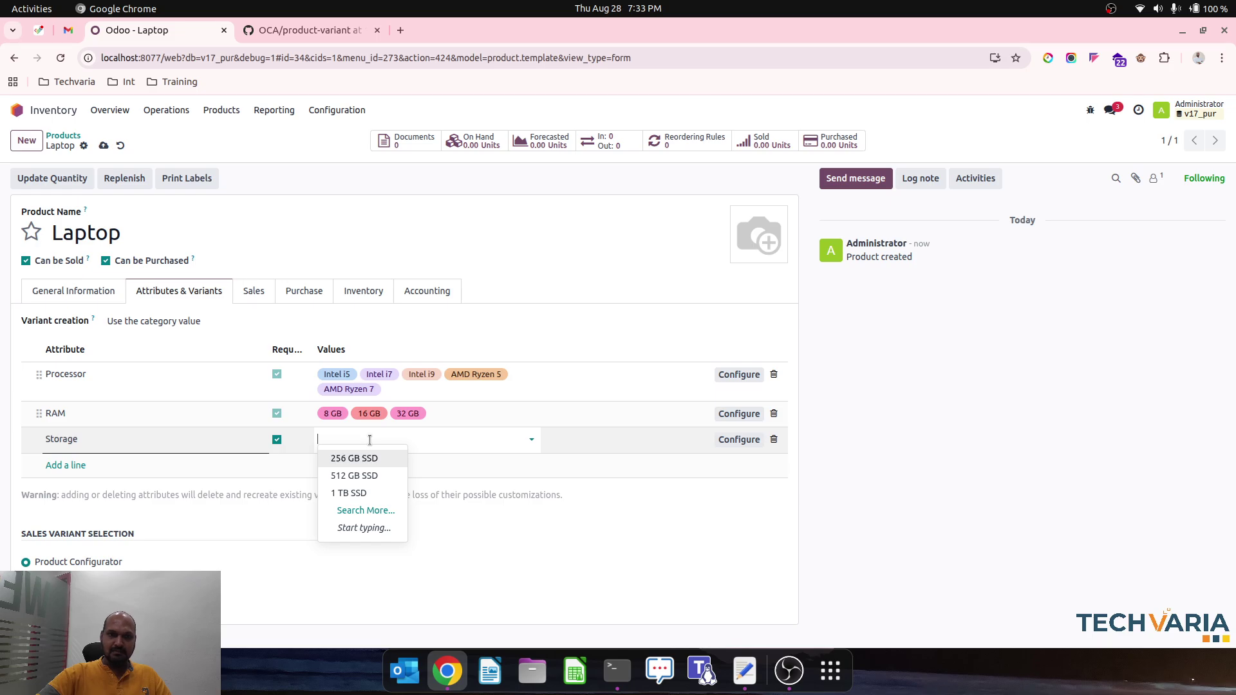
click(366, 510)
click(319, 336)
click(332, 473)
- Add a required Graphics line with Integrated, NVIDIA RTX 3050 and NVIDIA RTX 3060
click(68, 477)
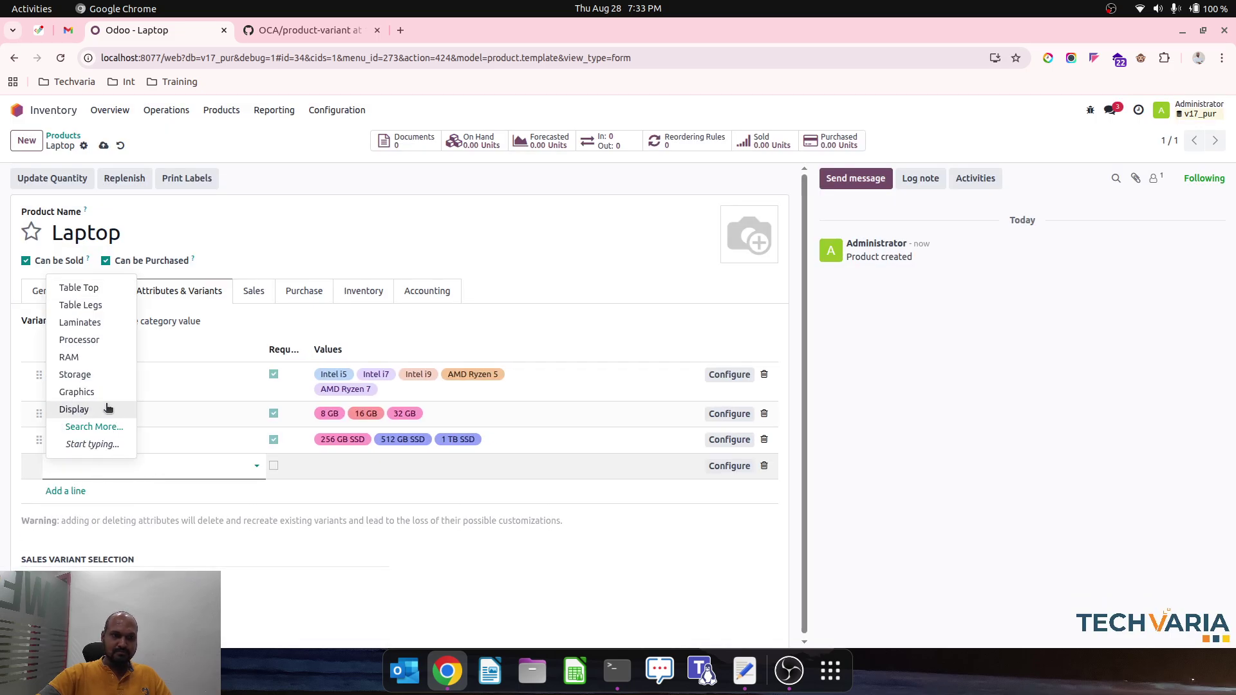
click(99, 390)
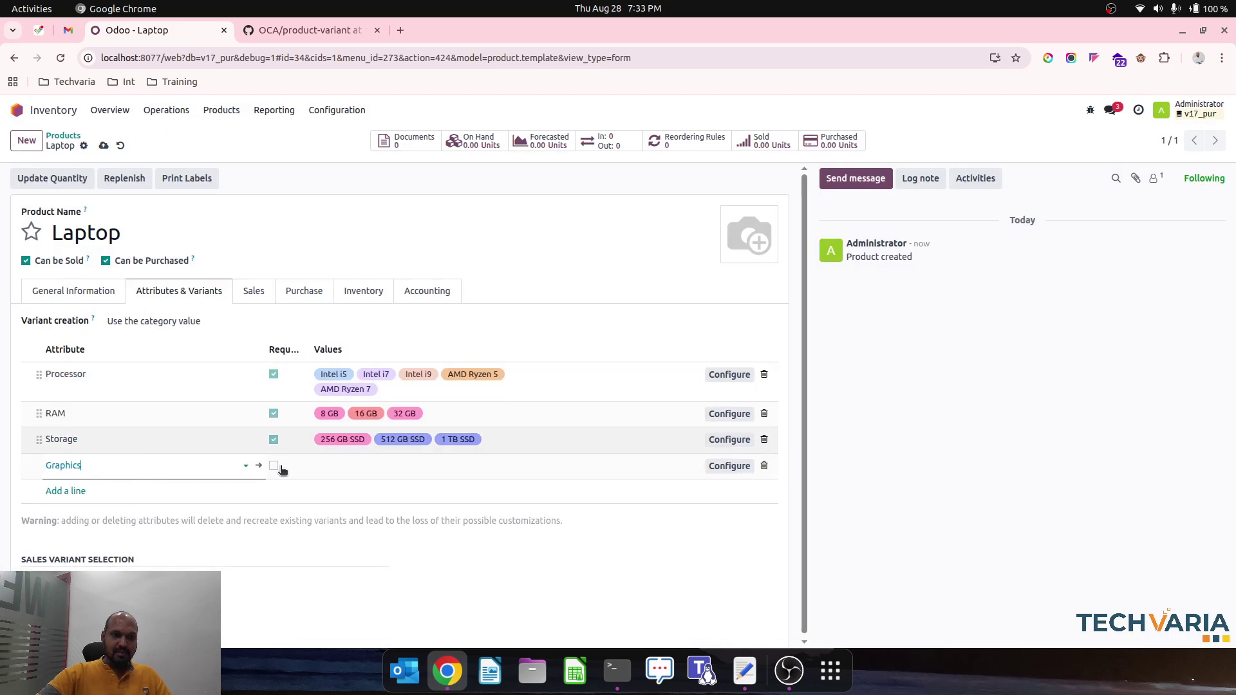
click(363, 476)
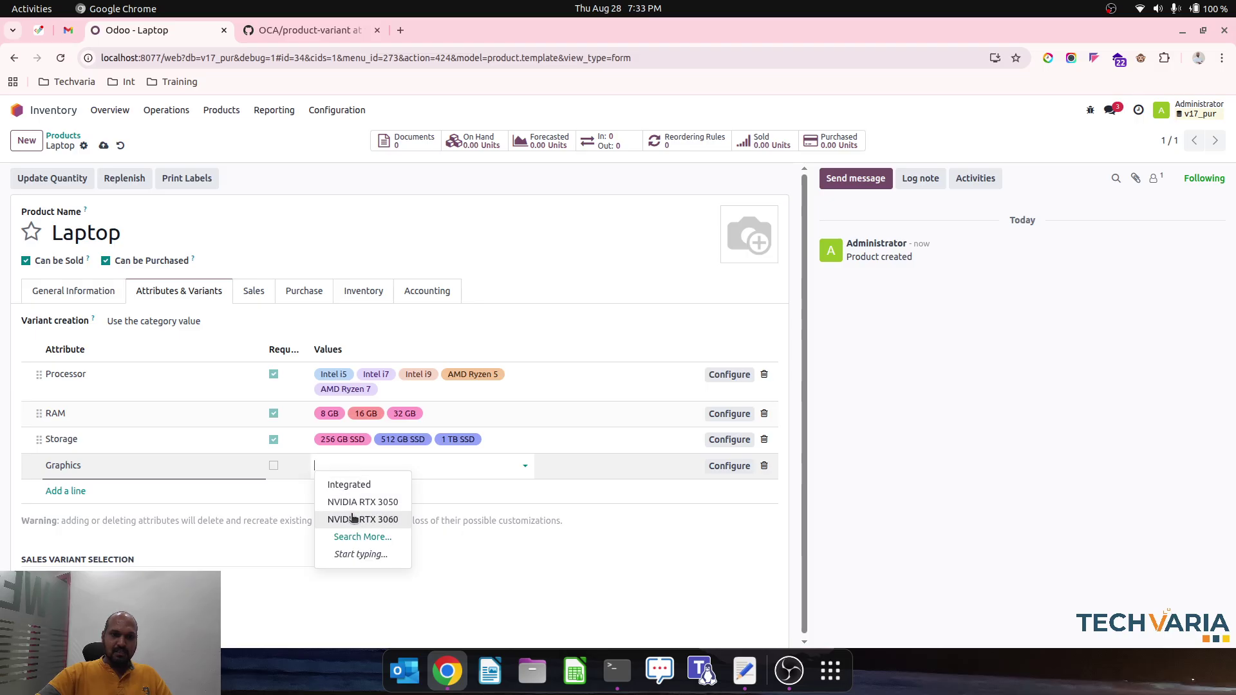
click(376, 484)
click(407, 472)
click(415, 485)
click(496, 465)
click(497, 487)
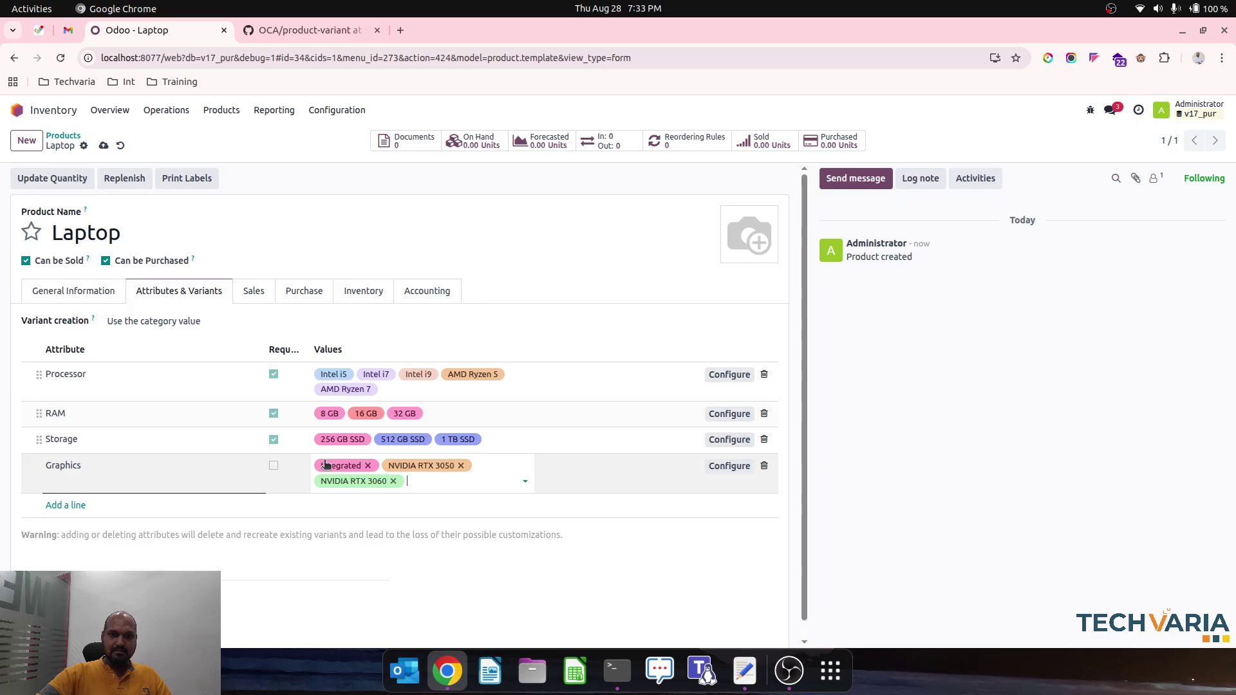
click(274, 465)
- Add a required Display attribute line with all three display sizes
click(67, 504)
click(83, 505)
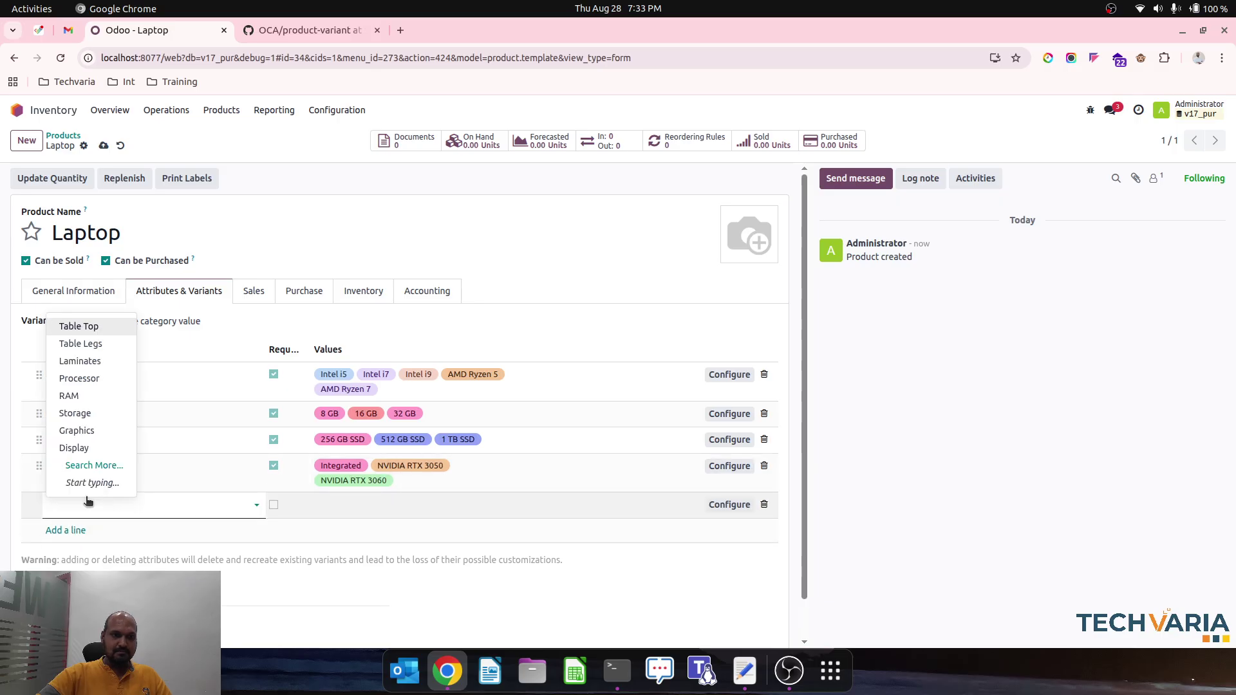
click(102, 447)
click(329, 505)
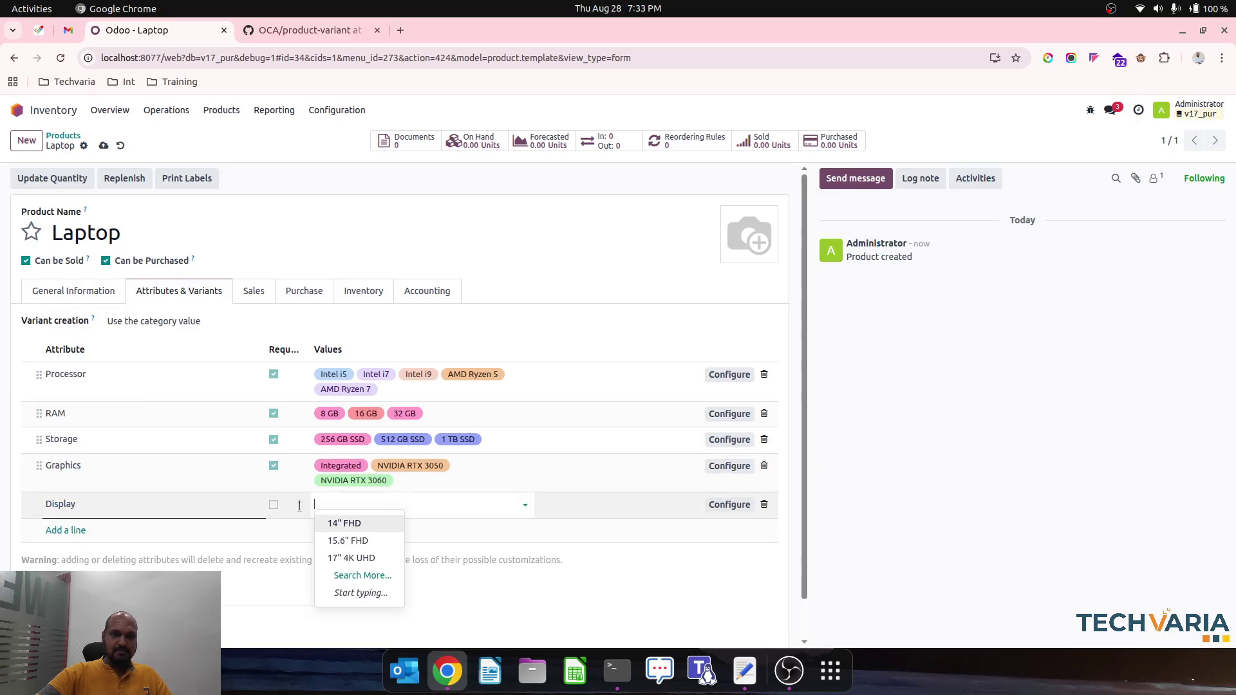
click(274, 505)
click(367, 507)
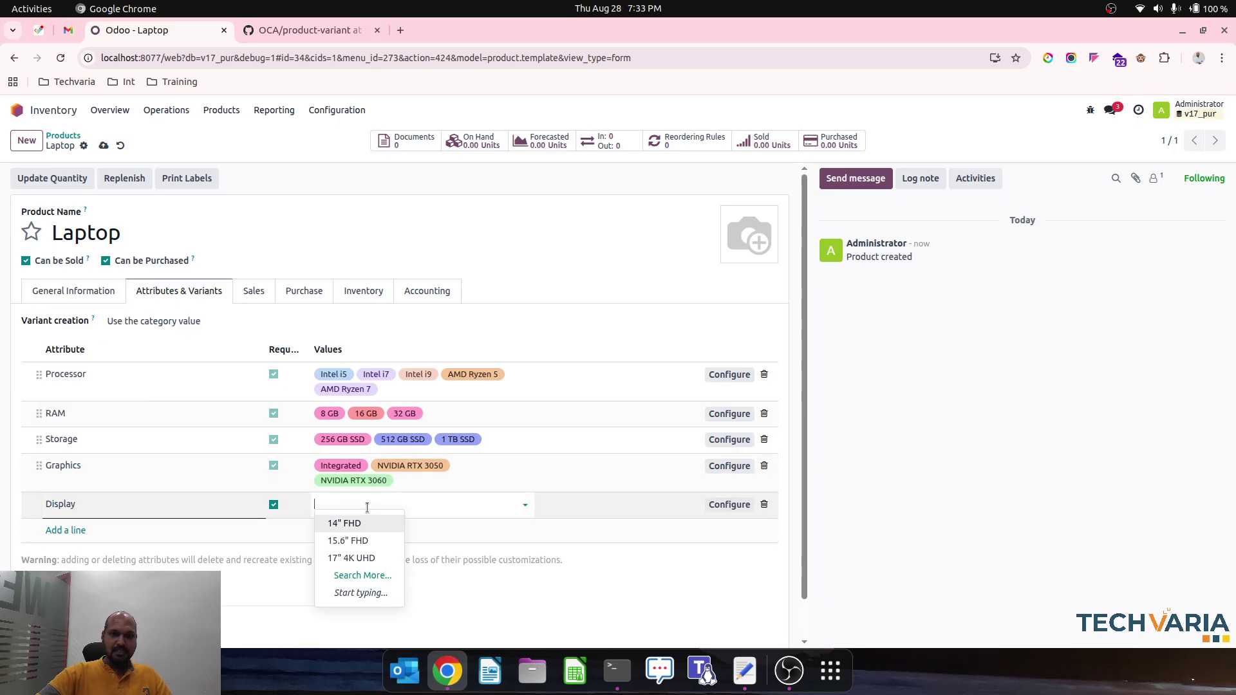
click(370, 575)
click(318, 337)
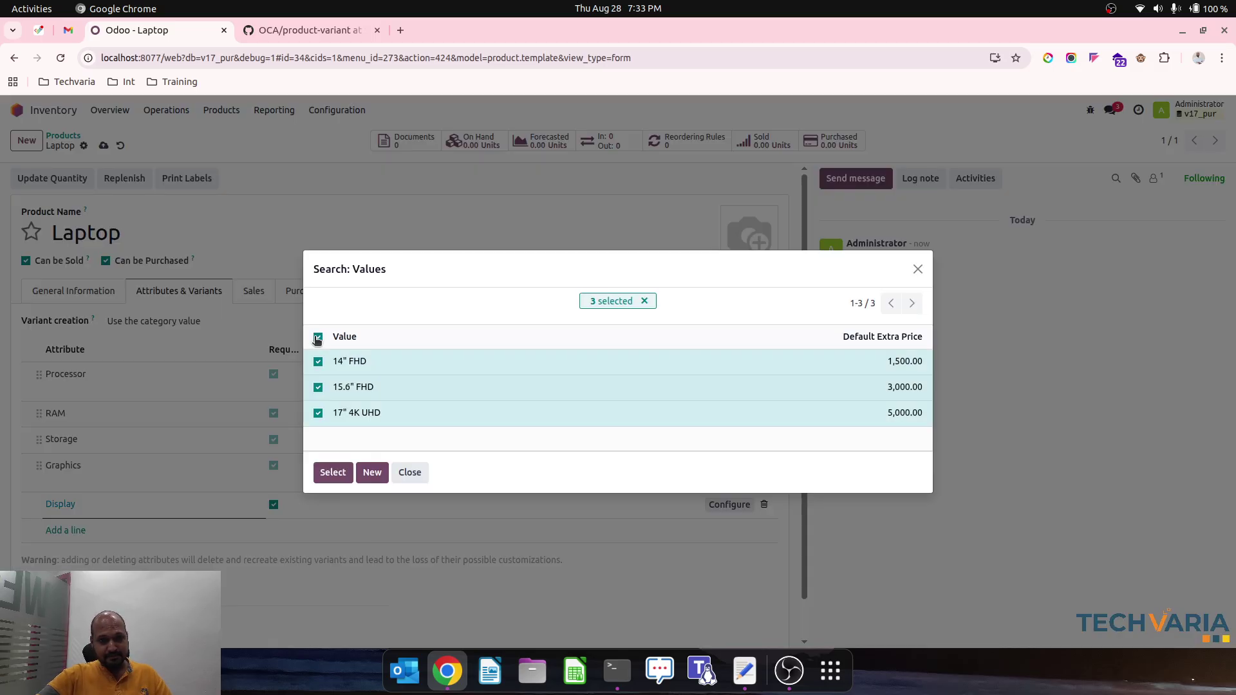
click(332, 472)
- Add a required Color attribute line with Black, Silver and Grey
click(69, 531)
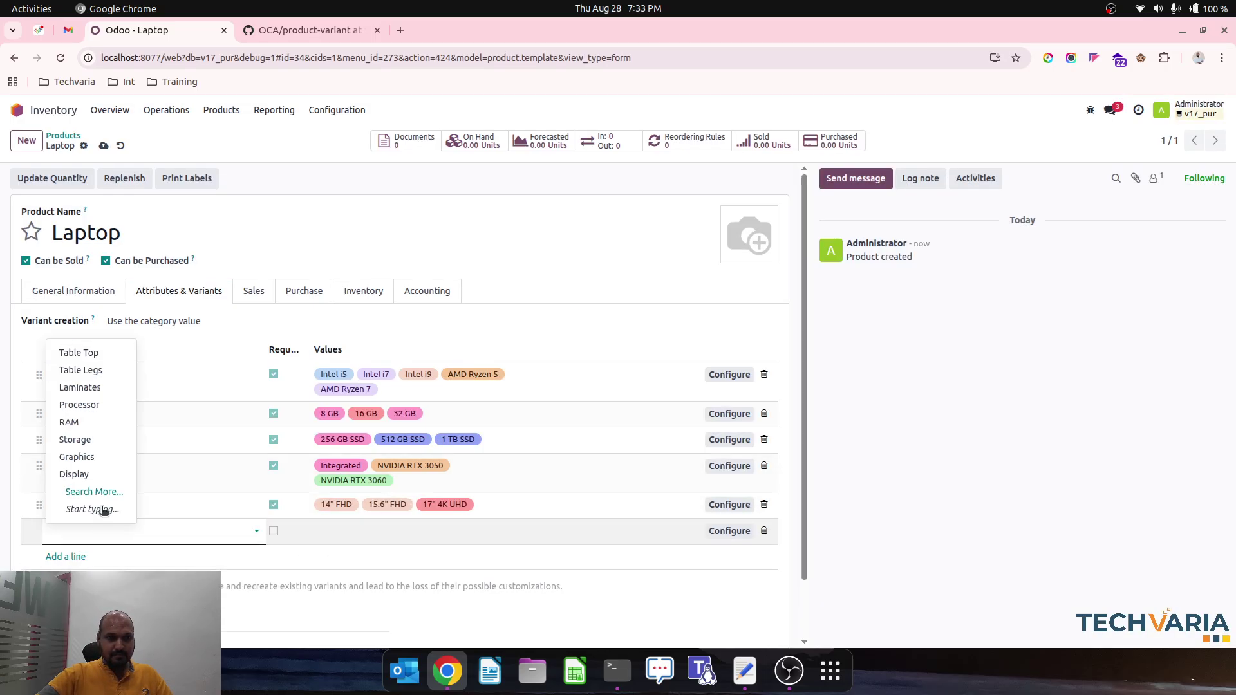
click(70, 491)
click(346, 487)
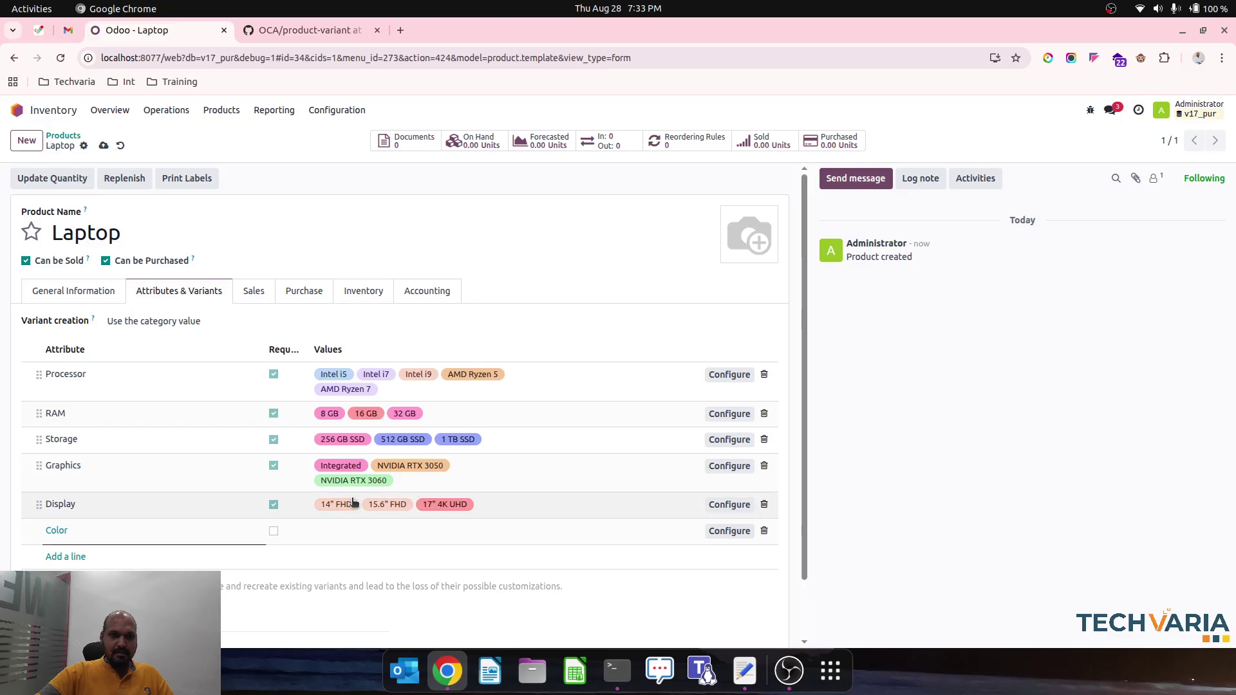
click(365, 526)
click(362, 601)
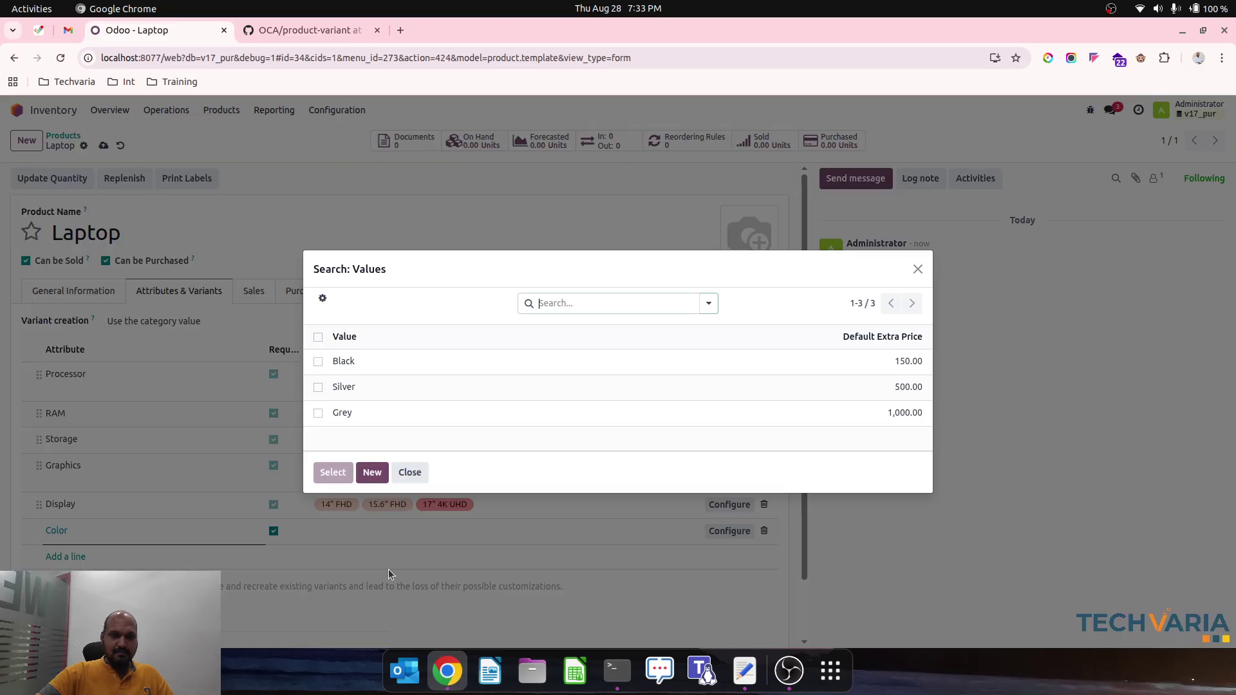
click(318, 337)
click(328, 472)
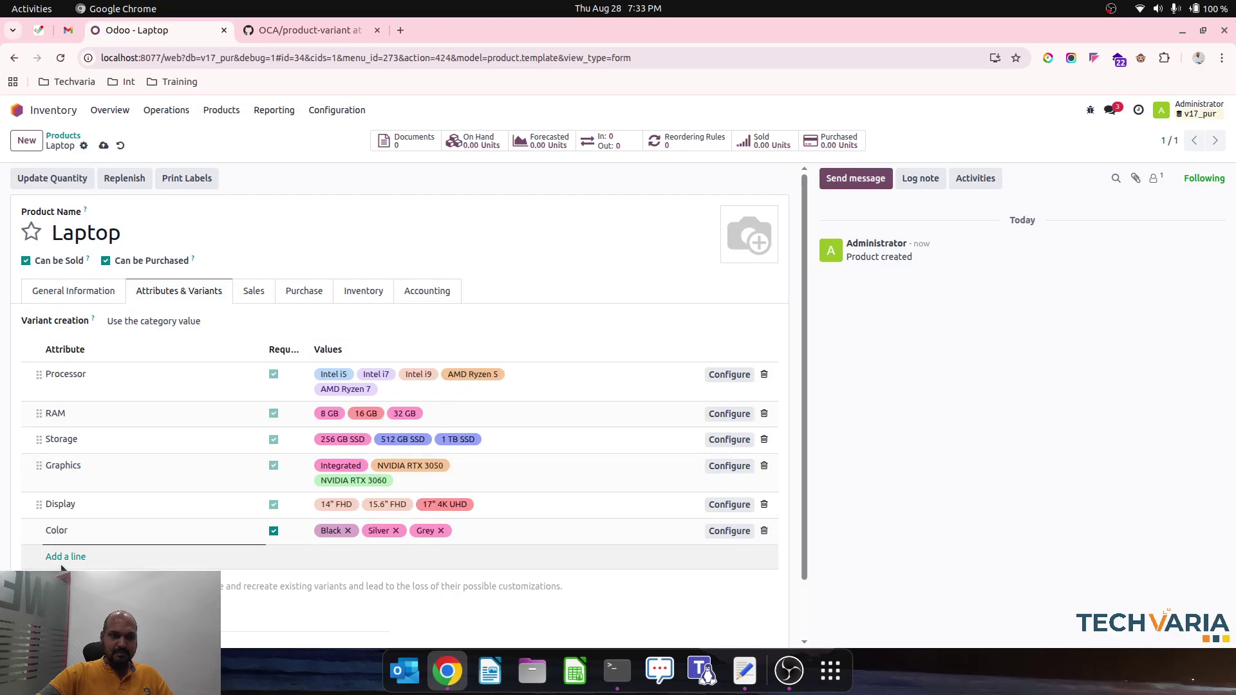
- Add an optional Addons Accessories line with all three accessories
click(65, 557)
click(82, 556)
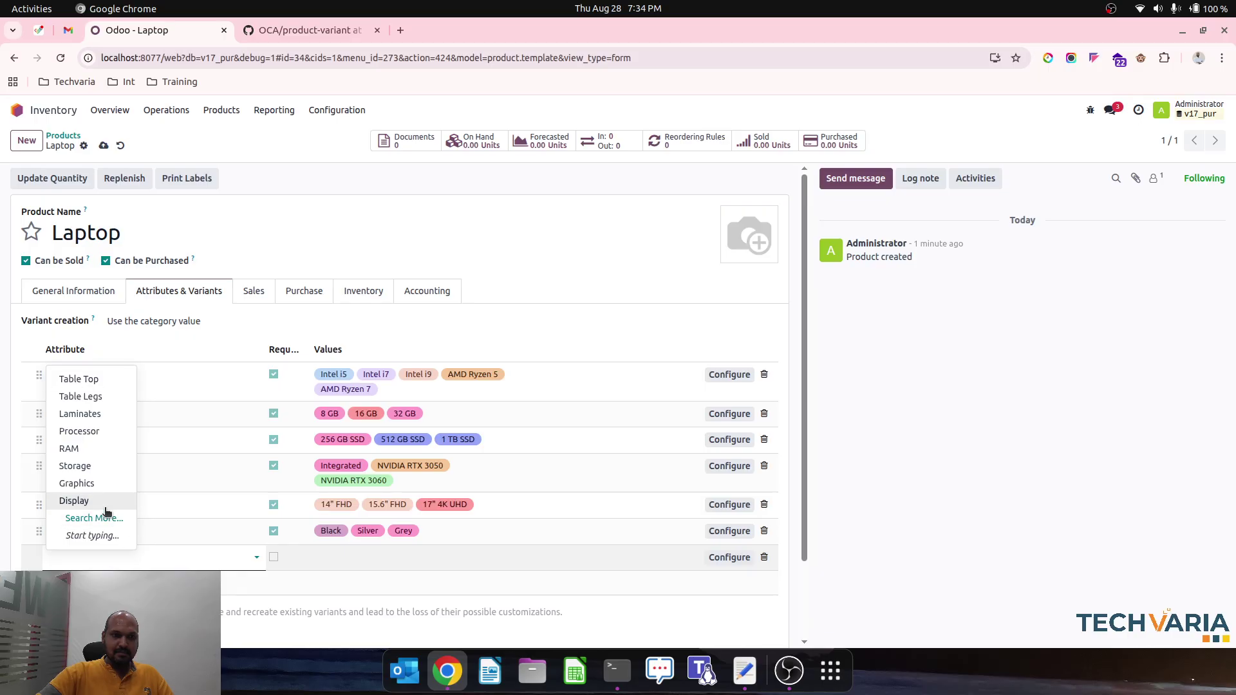
click(108, 517)
click(358, 507)
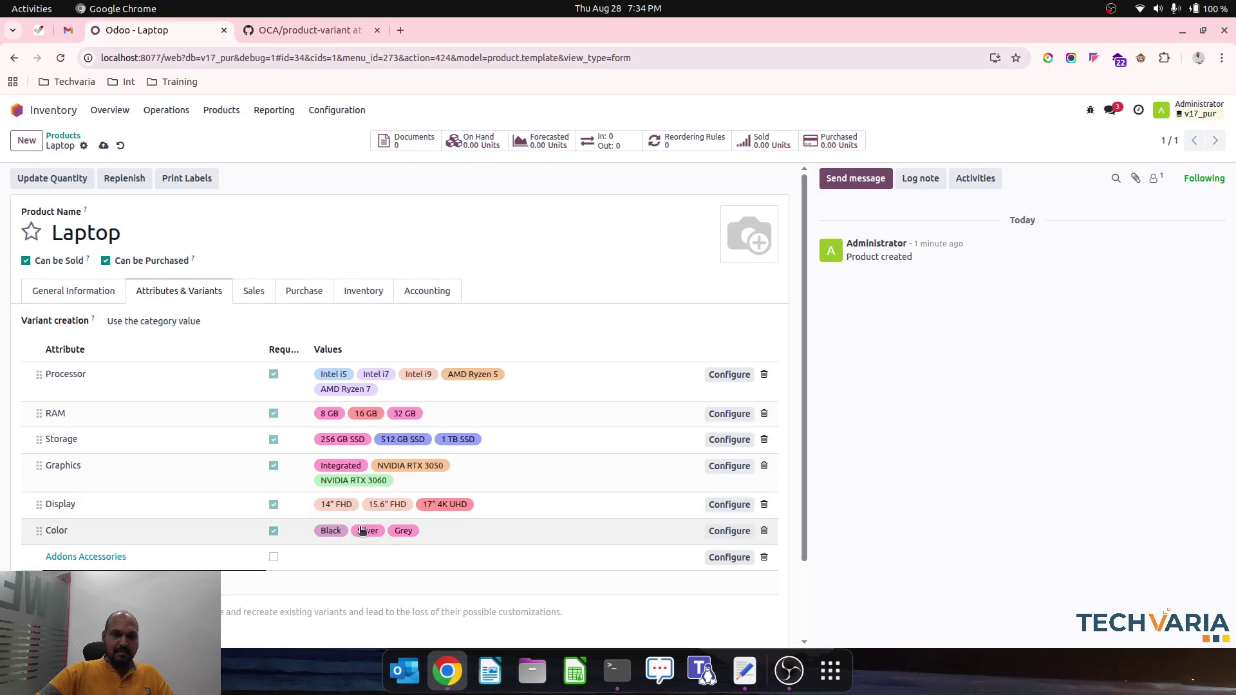
click(341, 558)
click(383, 517)
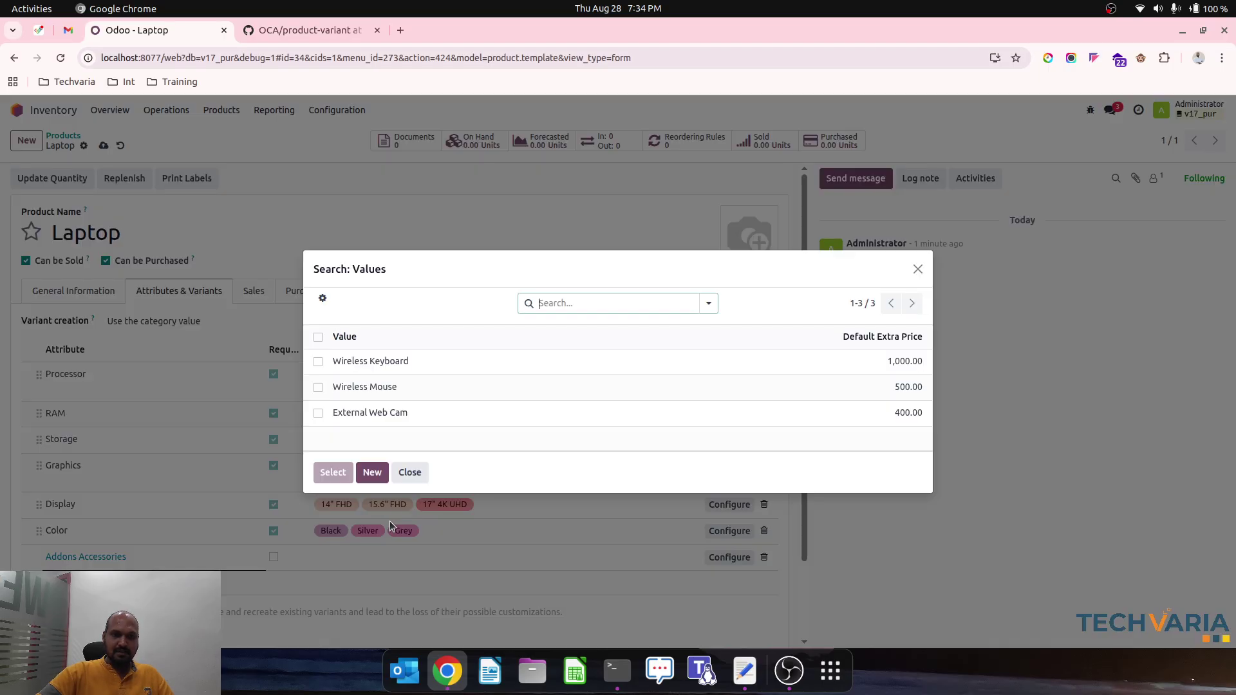
click(318, 337)
click(333, 472)
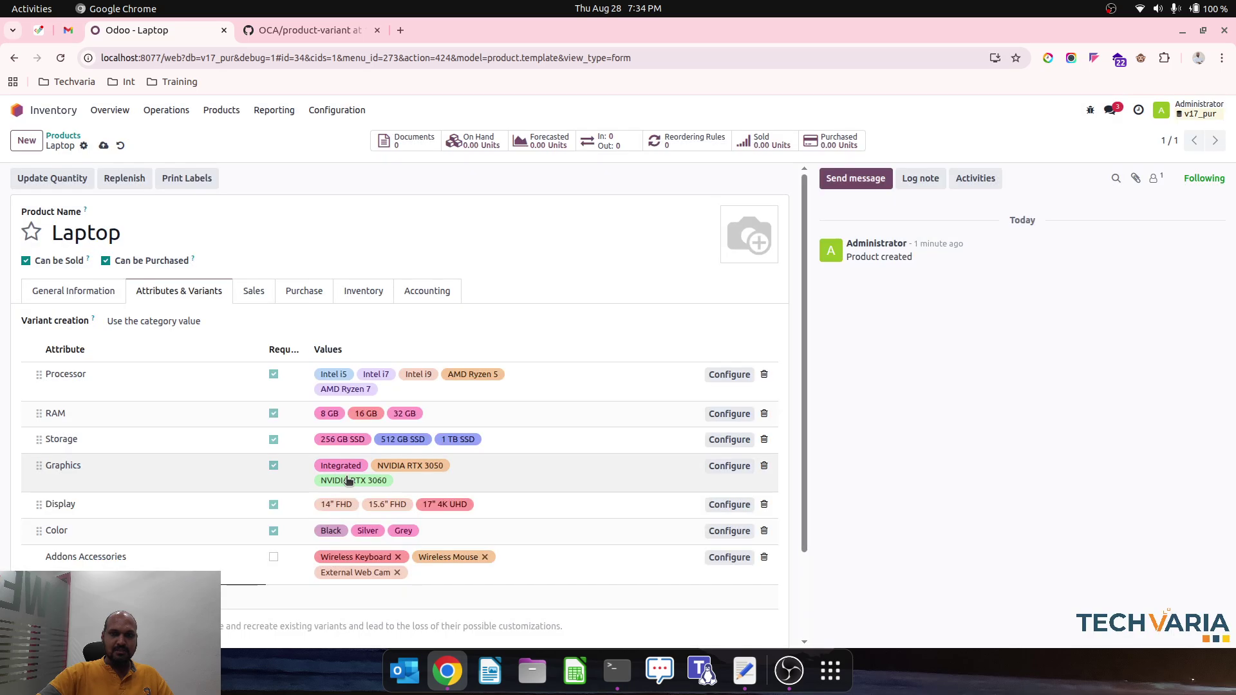
- Save the Laptop product and review its General Information and Attributes & Variants tabs
click(103, 146)
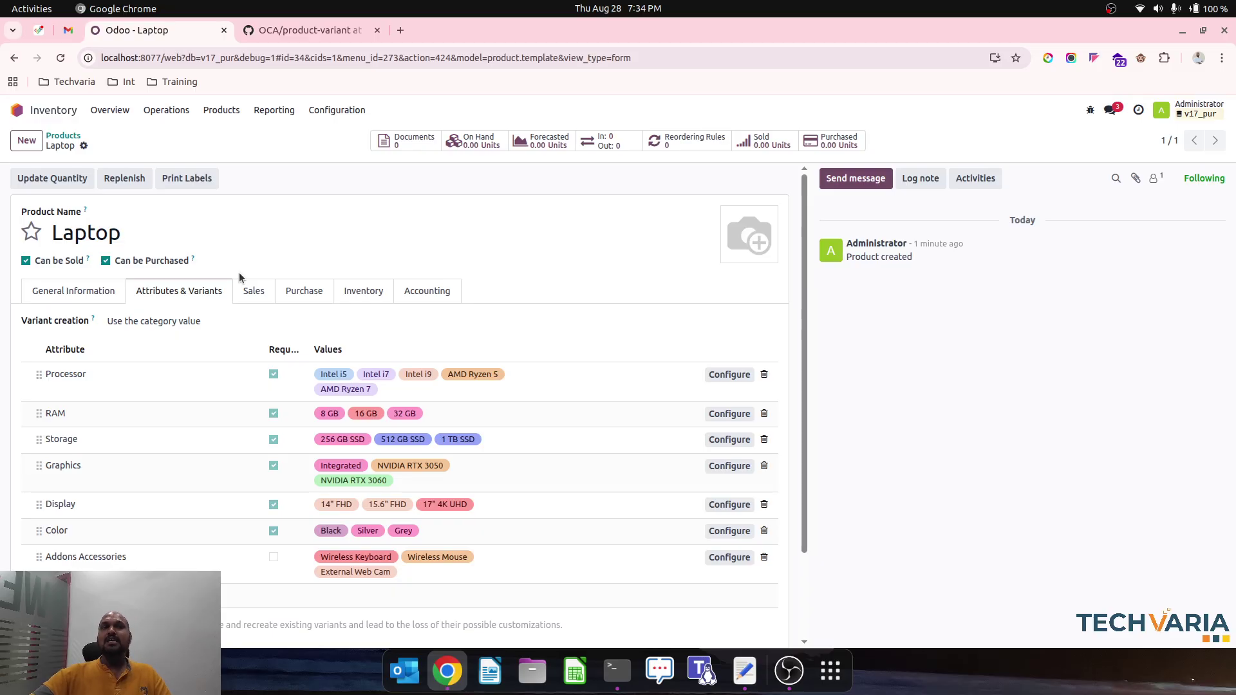
click(61, 291)
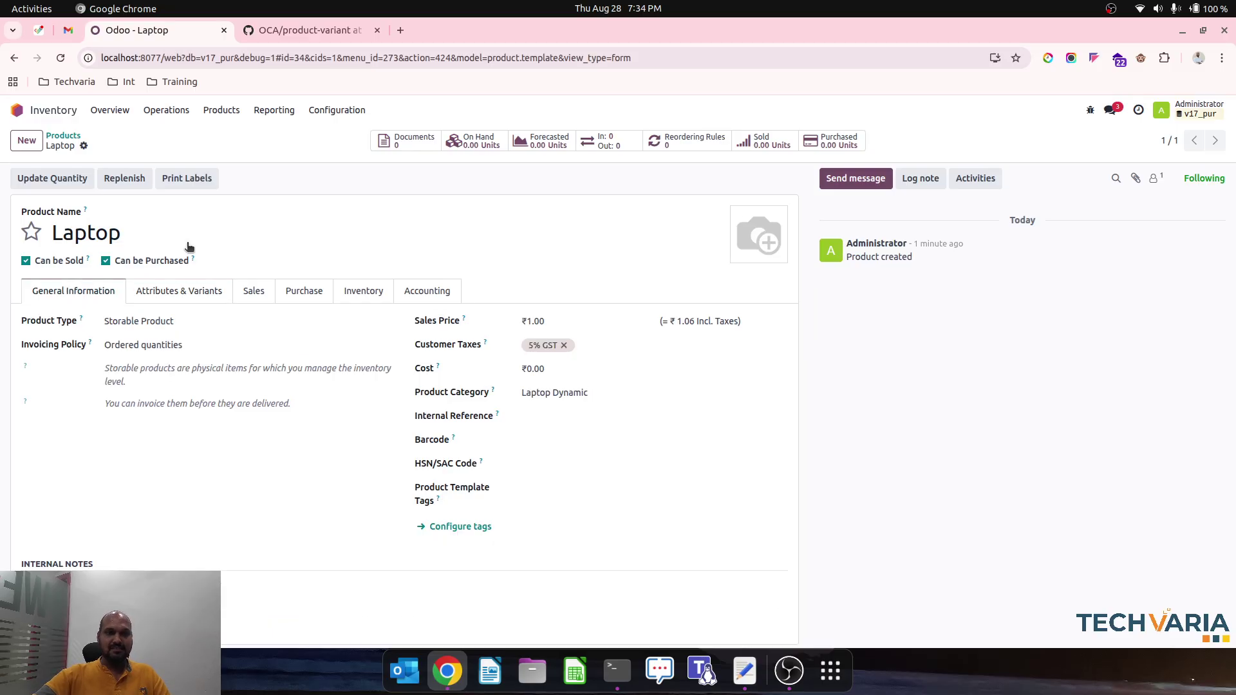
click(210, 293)
click(97, 293)
click(166, 288)
- Reopen the Laptop from Inventory > Products and check its attribute lines and Inventory tab
click(17, 110)
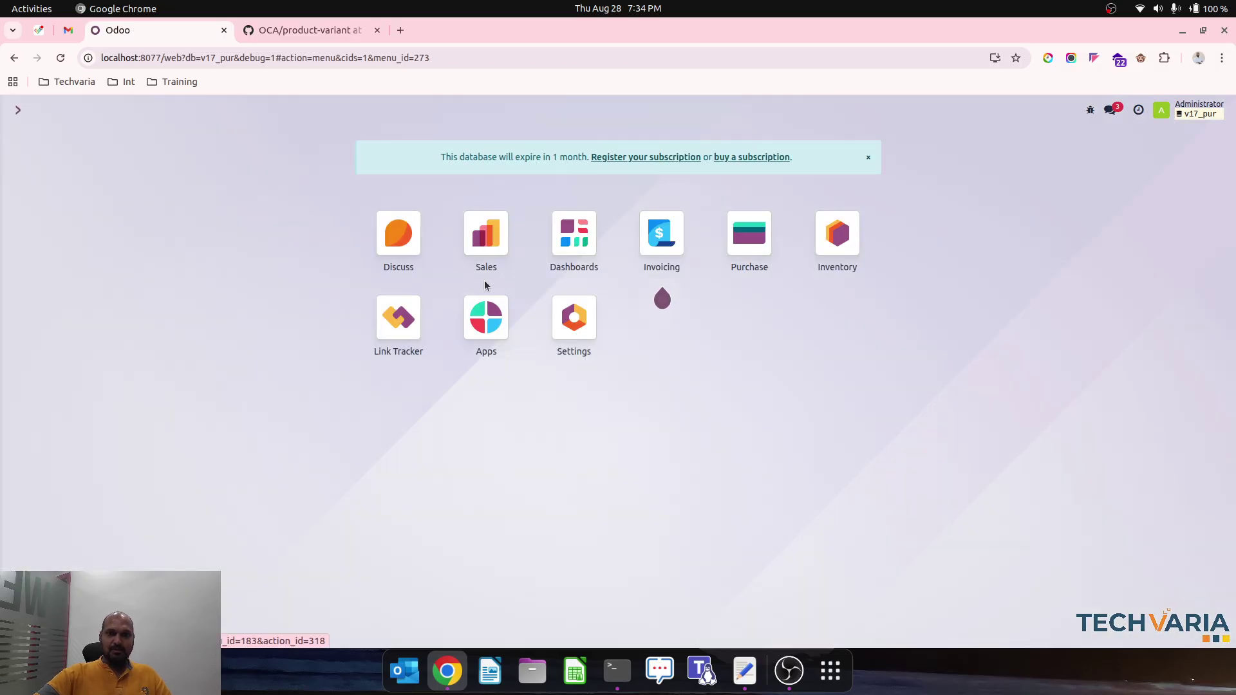
click(837, 235)
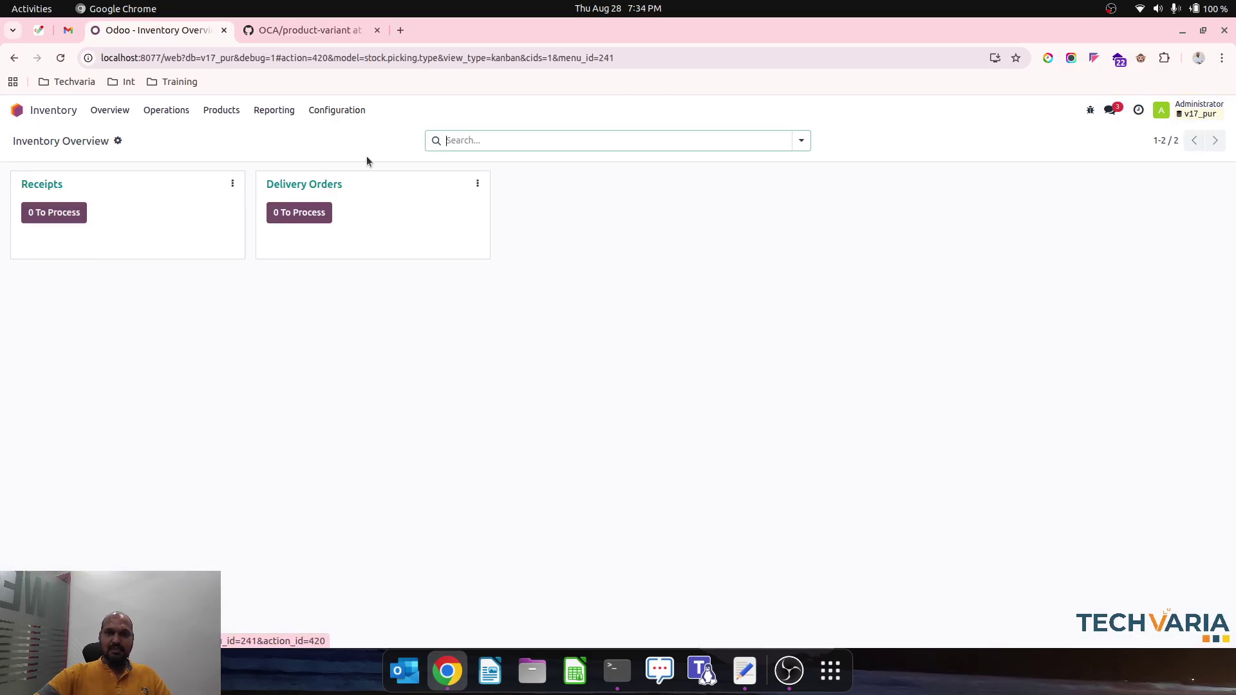
click(232, 110)
click(236, 135)
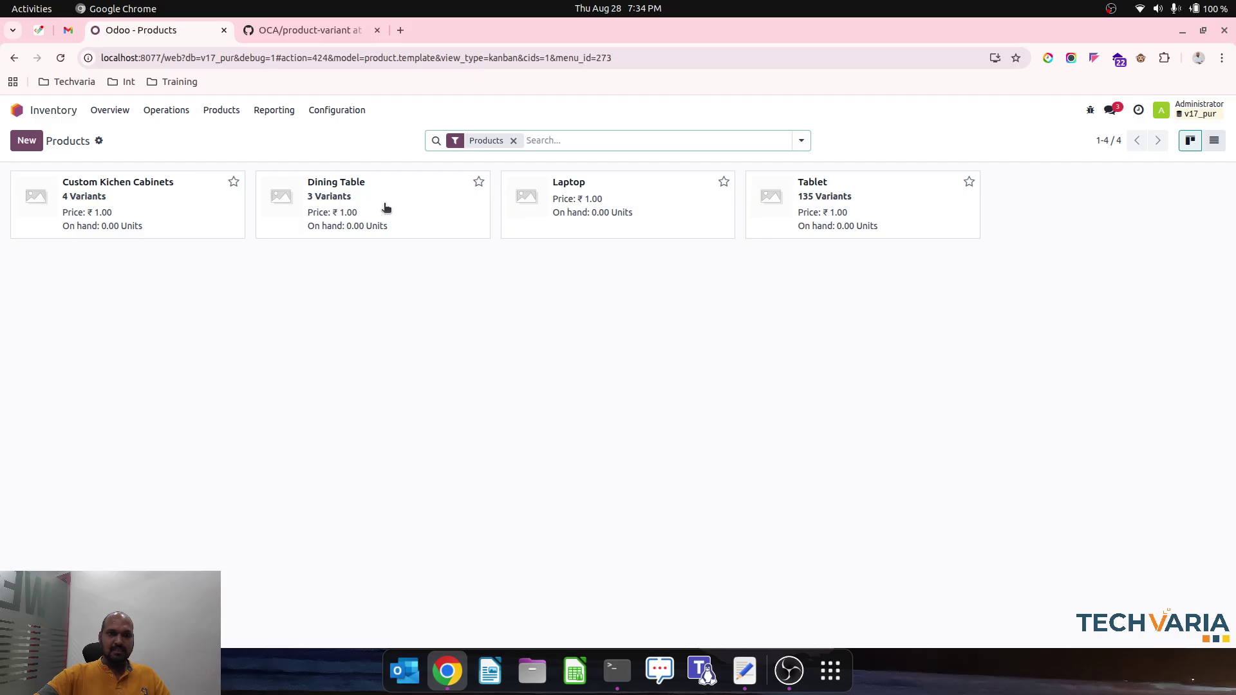
click(618, 196)
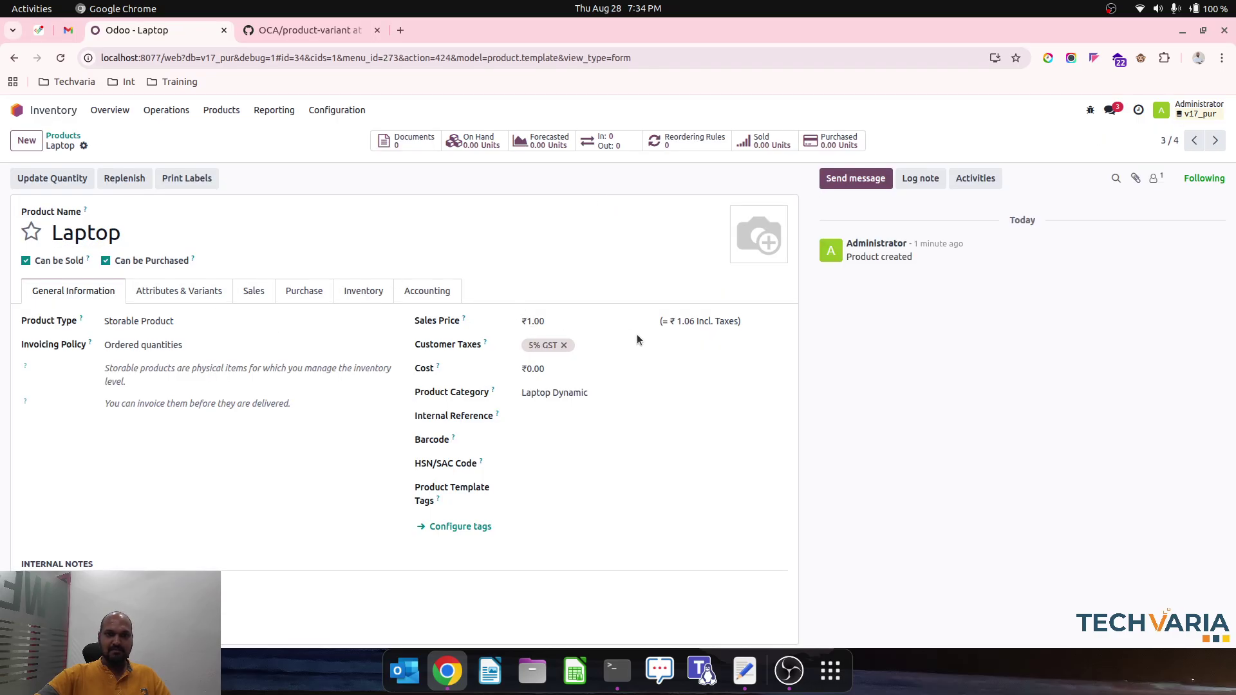
click(208, 296)
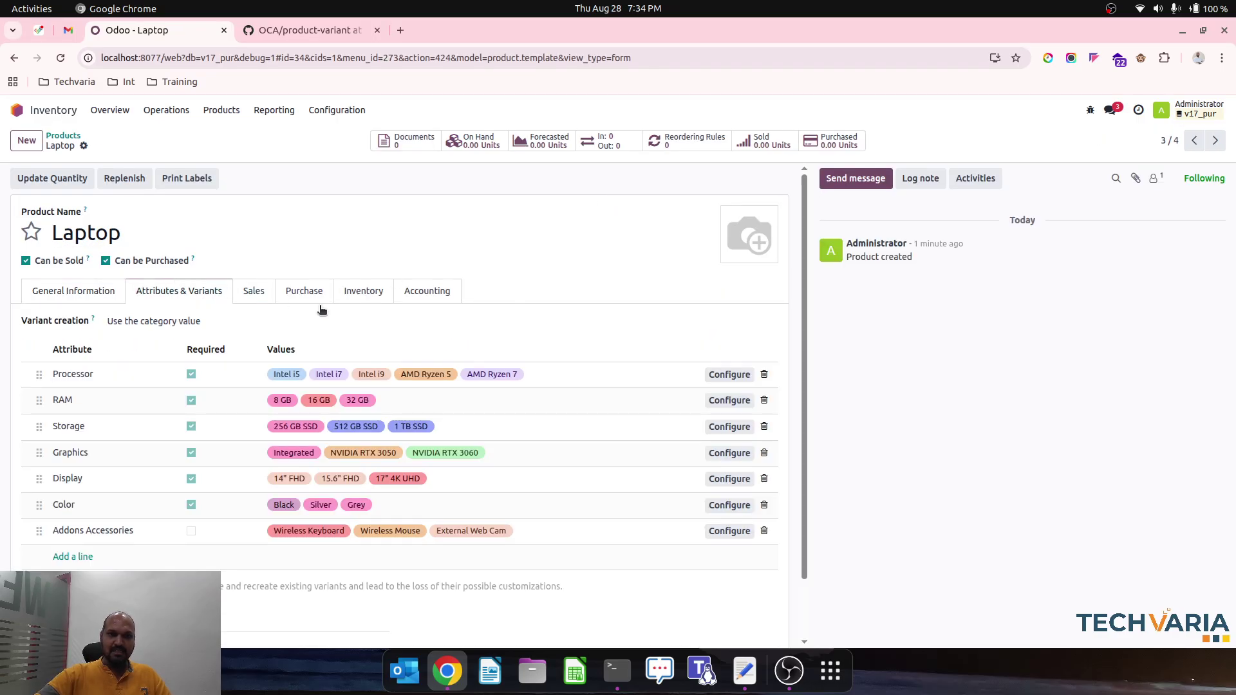
click(360, 289)
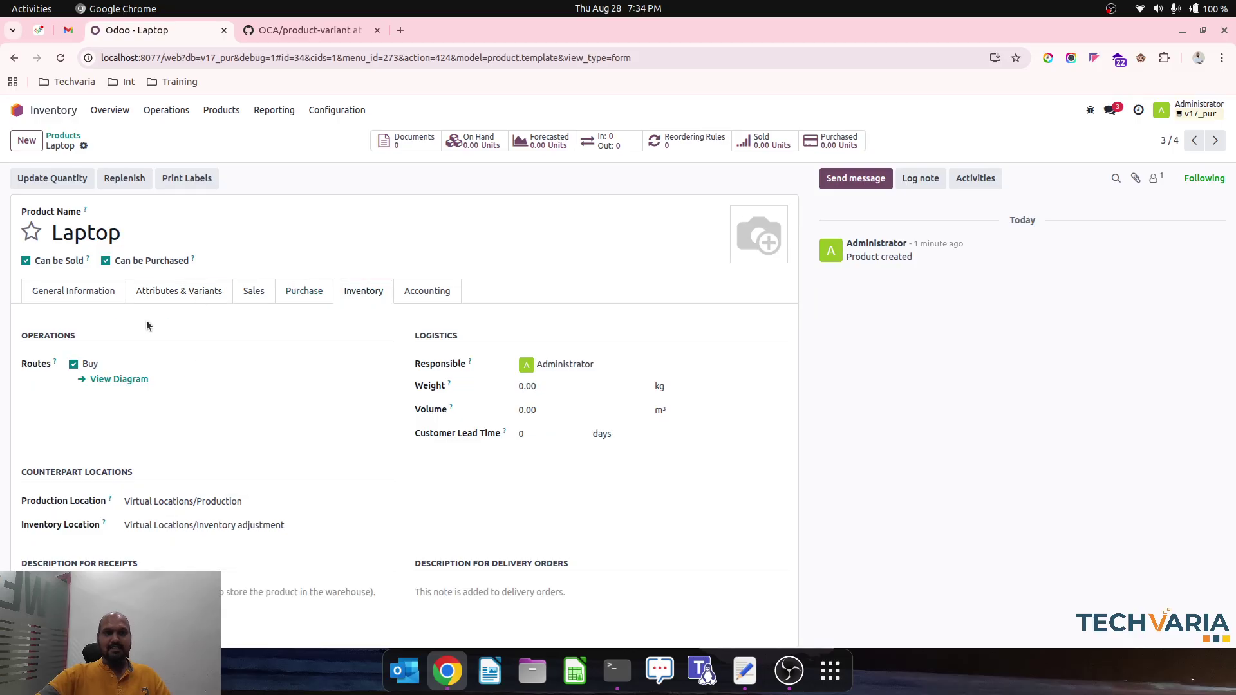
- Start a new Sales quotation and set its customer
click(17, 110)
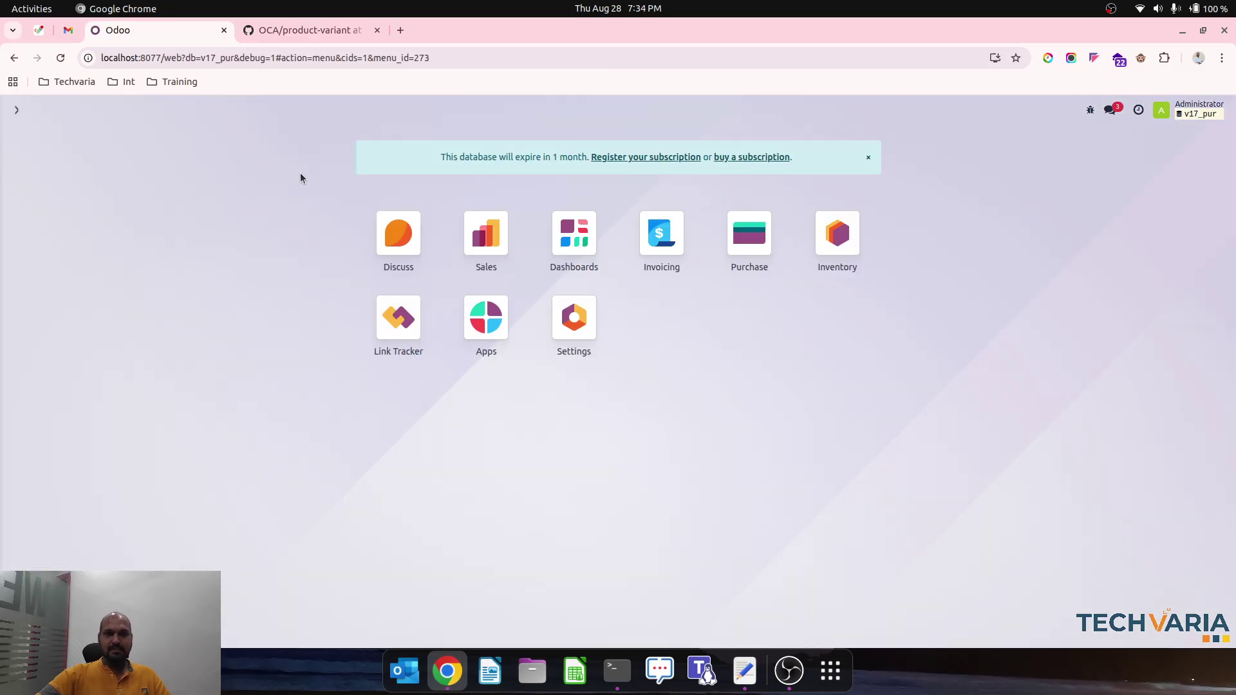
text(sal)
key(Return)
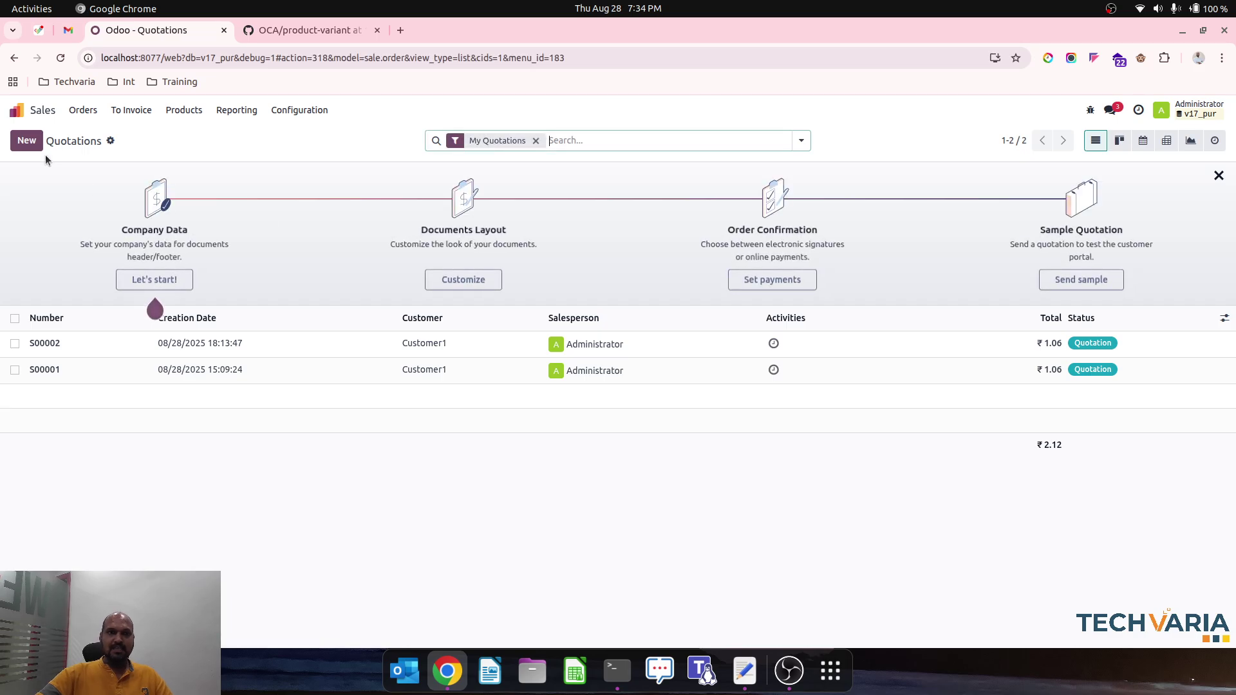
click(27, 140)
click(182, 253)
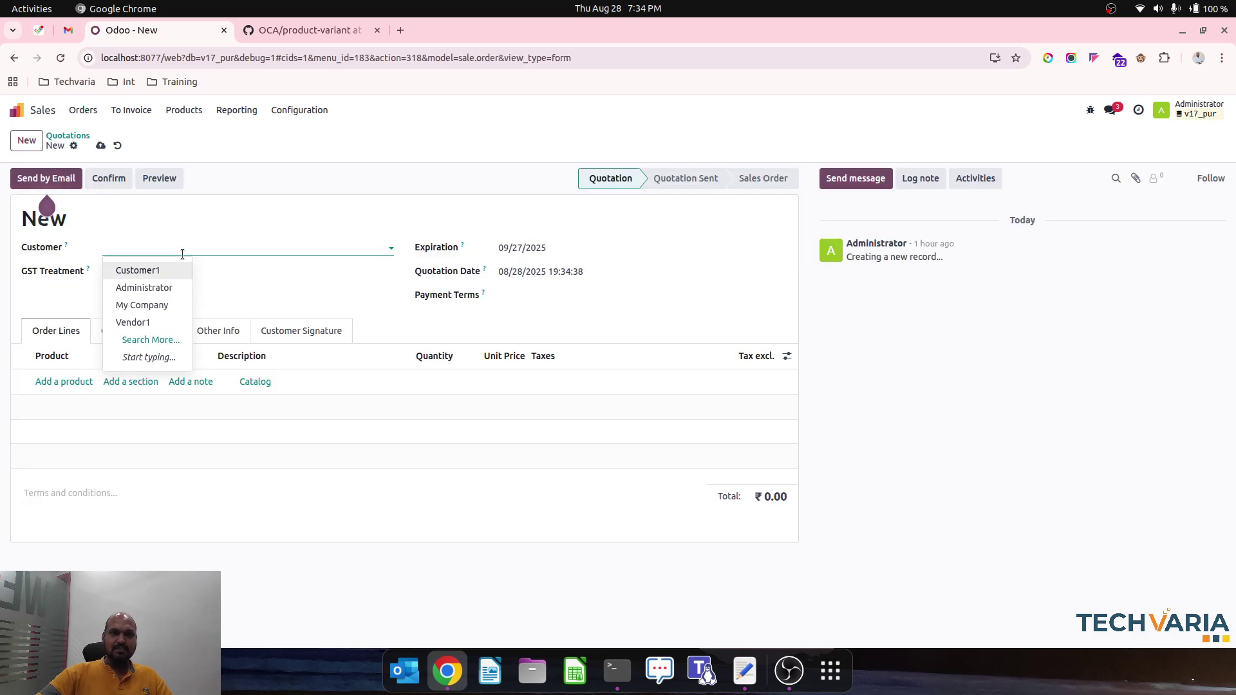
click(138, 270)
- Add a Laptop configured with Intel i5, 512 GB SSD, NVIDIA RTX 3050 and 15.6" FHD
click(77, 382)
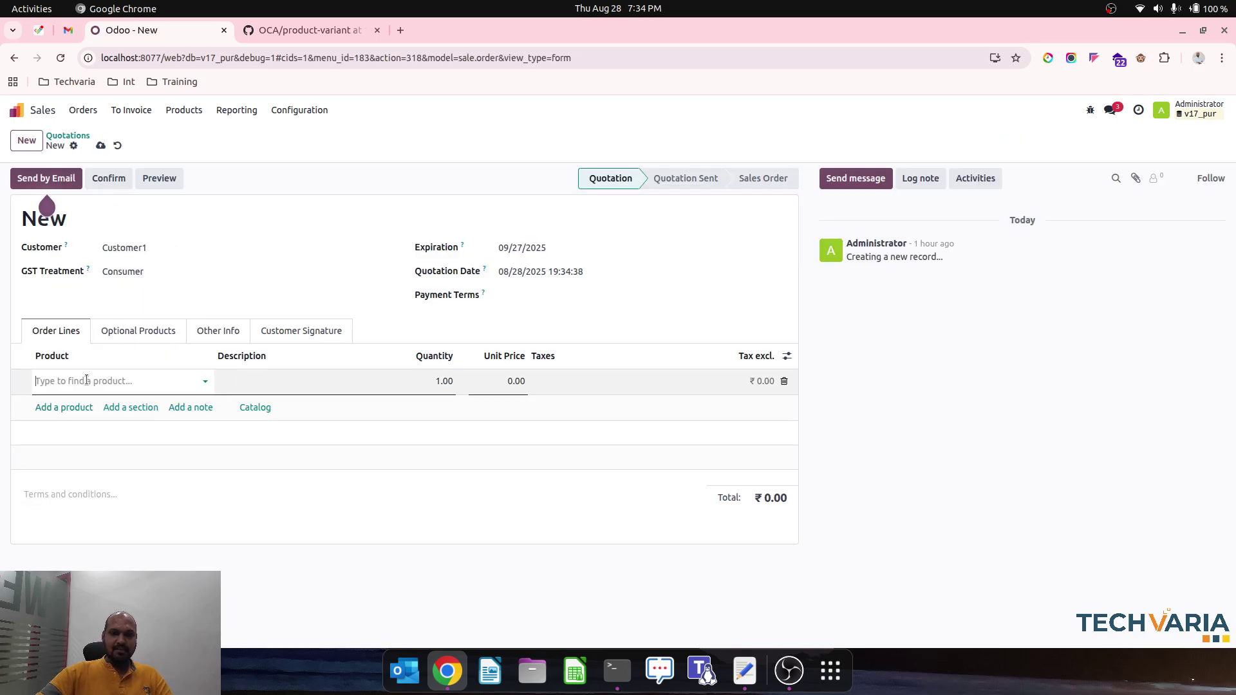
text(la)
click(91, 402)
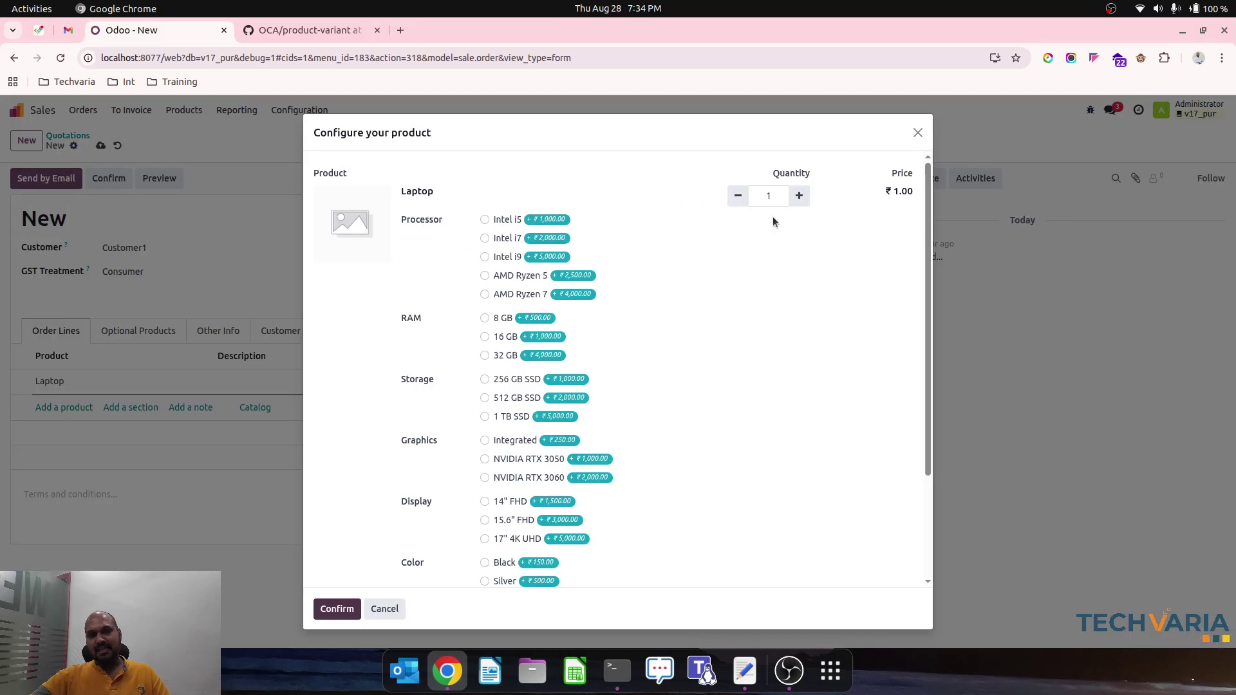
scroll(663, 357, down, 3)
scroll(662, 357, up, 3)
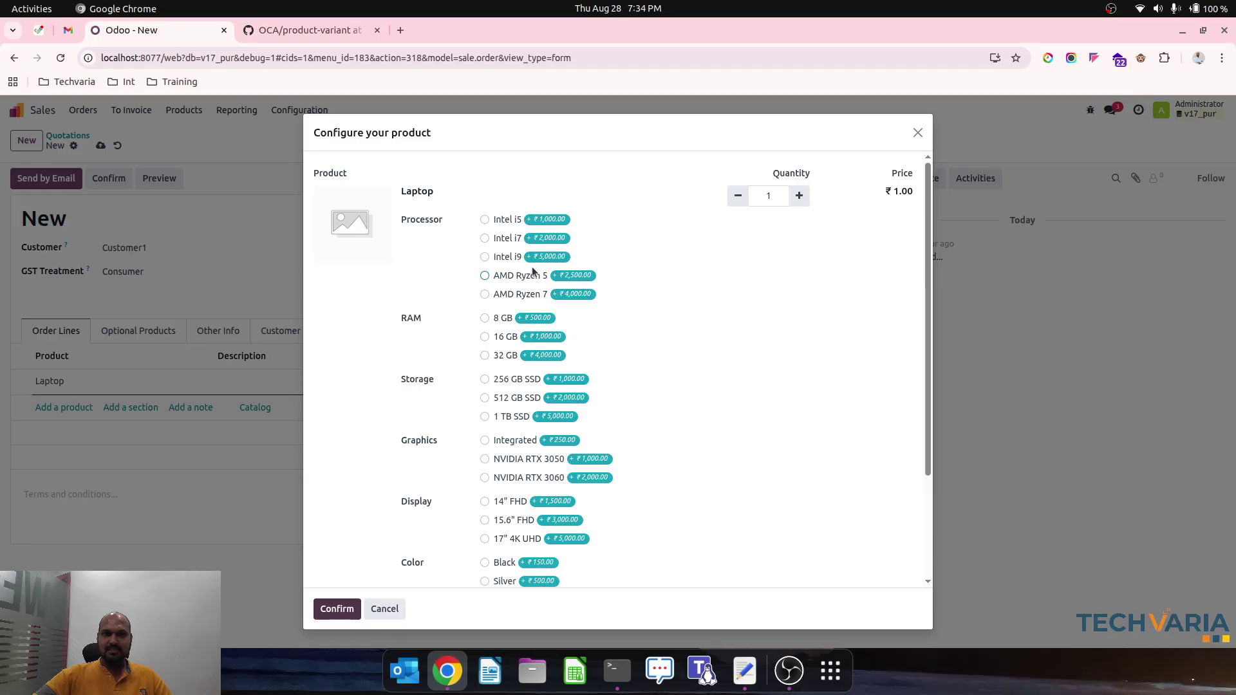
click(485, 220)
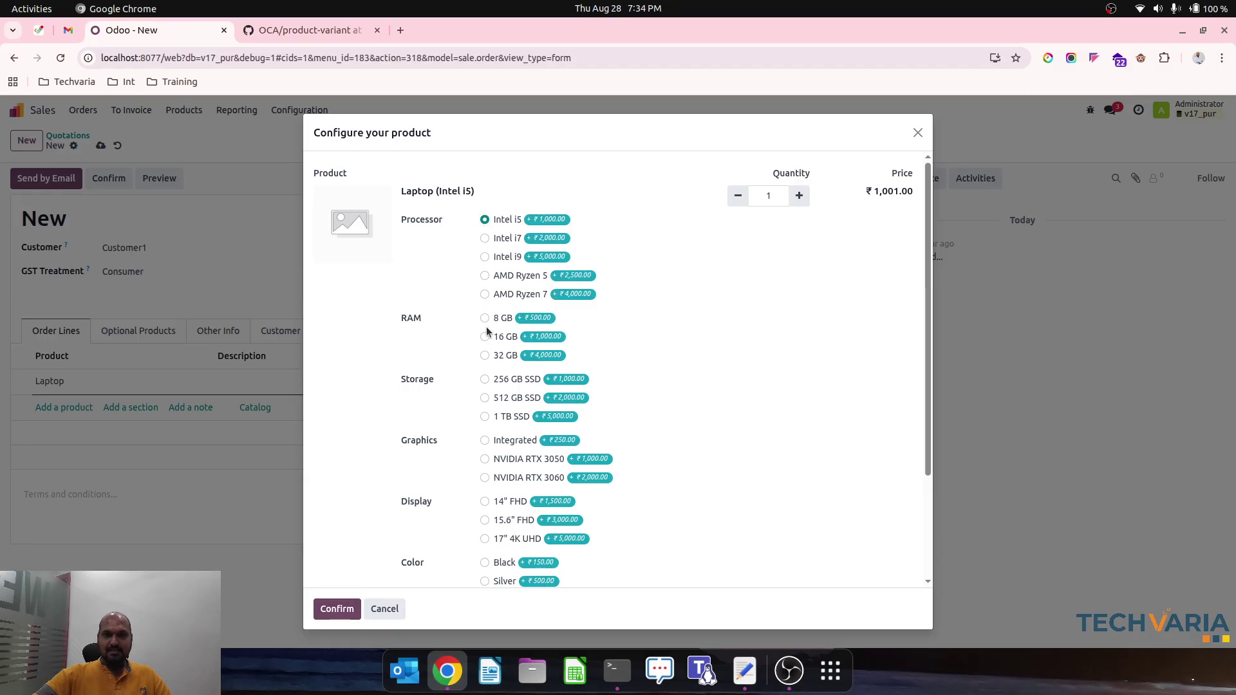
click(484, 399)
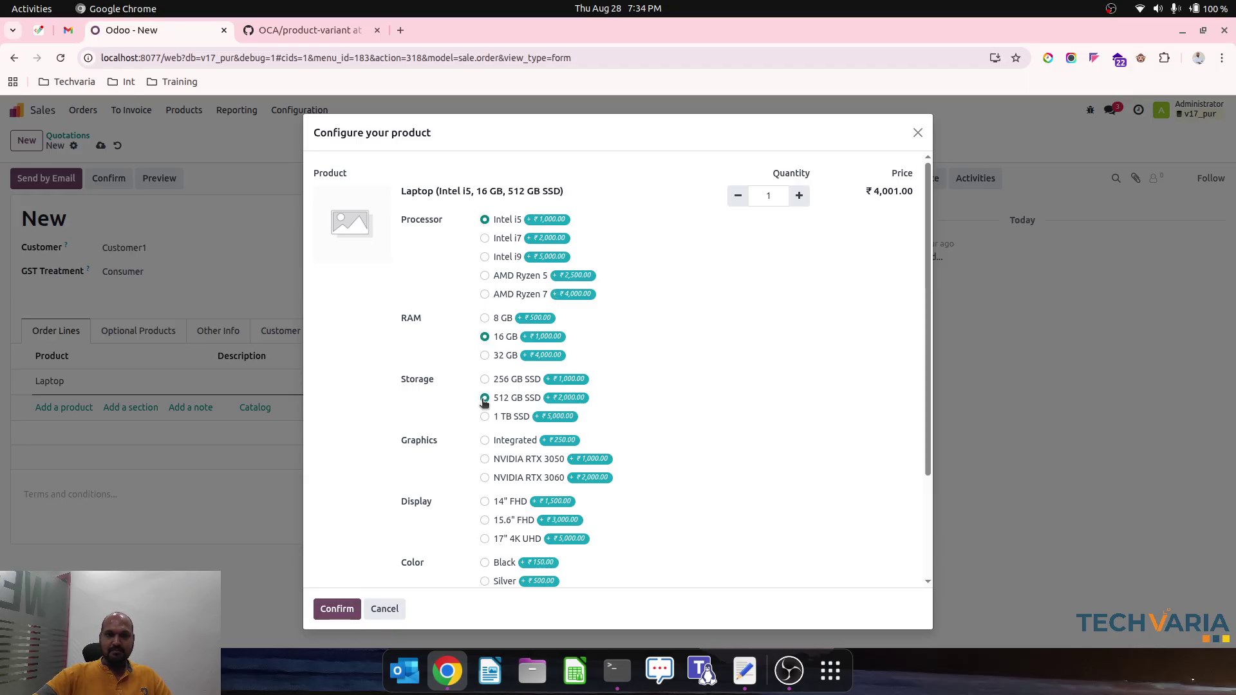
click(485, 460)
click(485, 520)
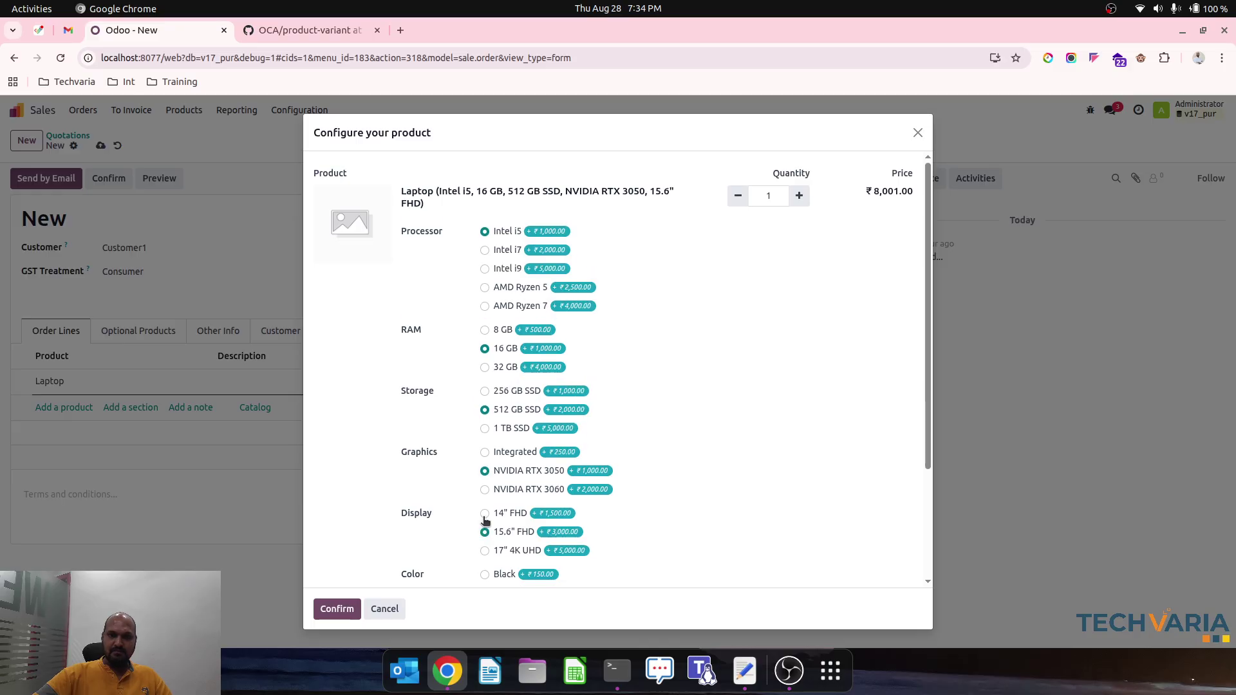
scroll(488, 514, down, 1)
scroll(487, 510, down, 1)
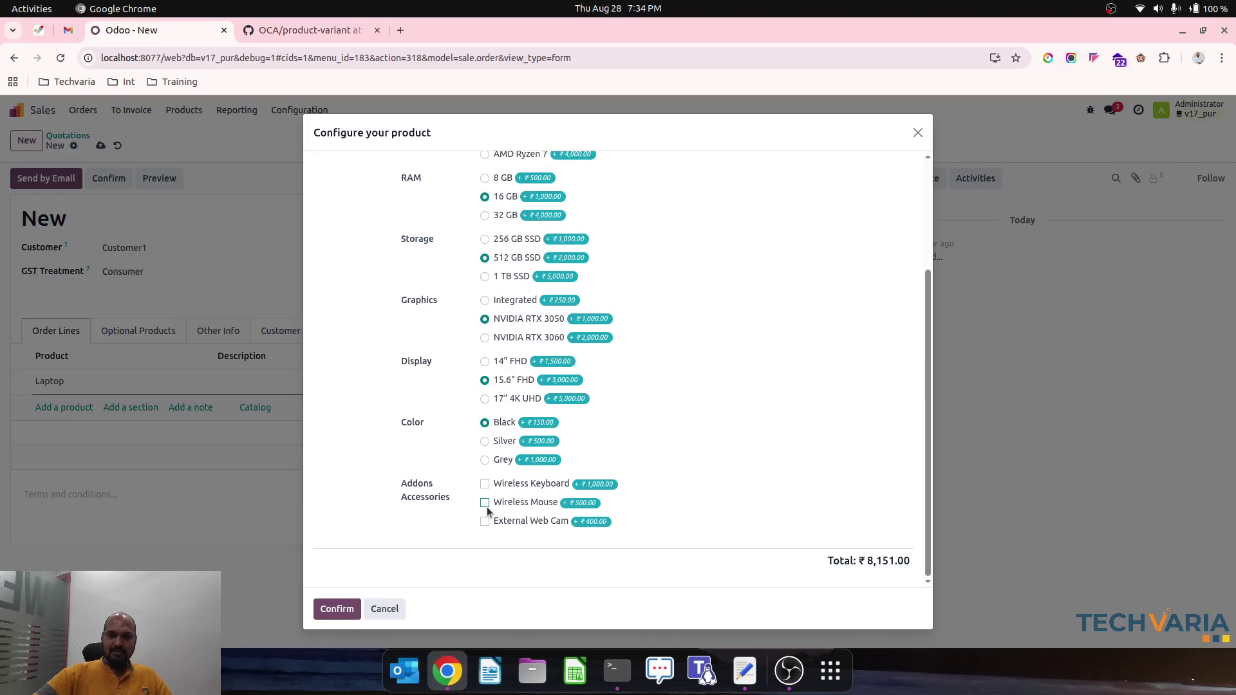
click(337, 609)
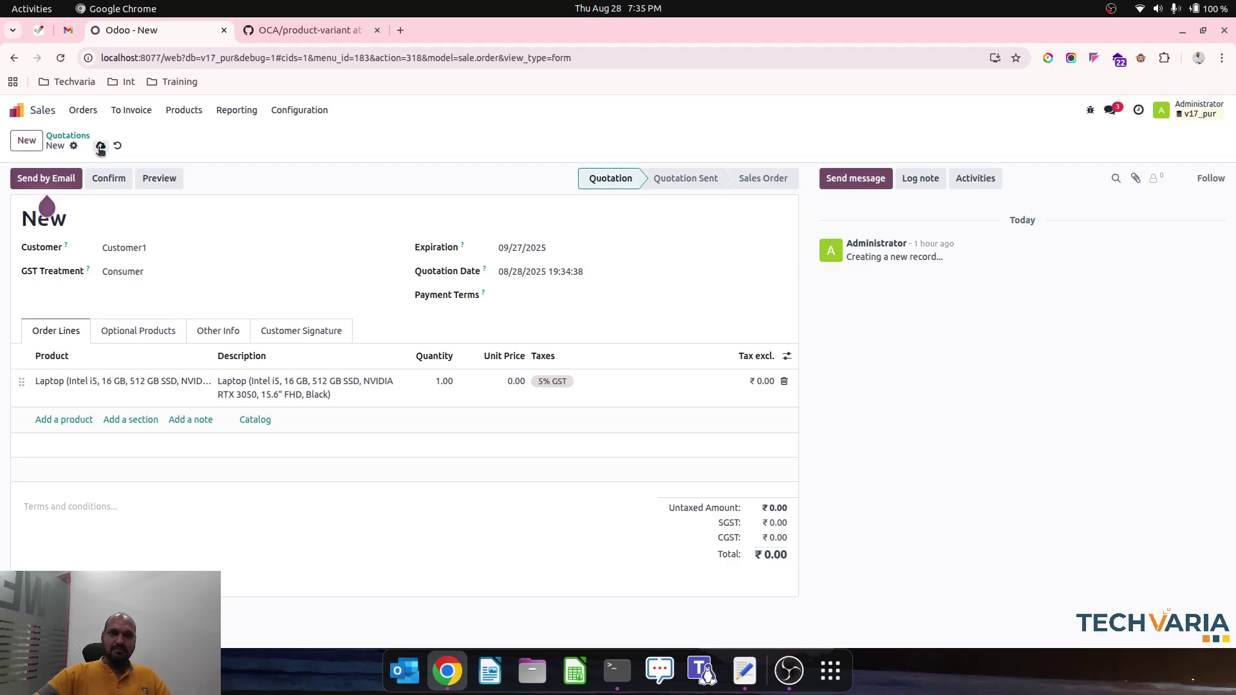
- Save and confirm the quotation as a sales order, then inspect its delivery's laptop line
click(100, 147)
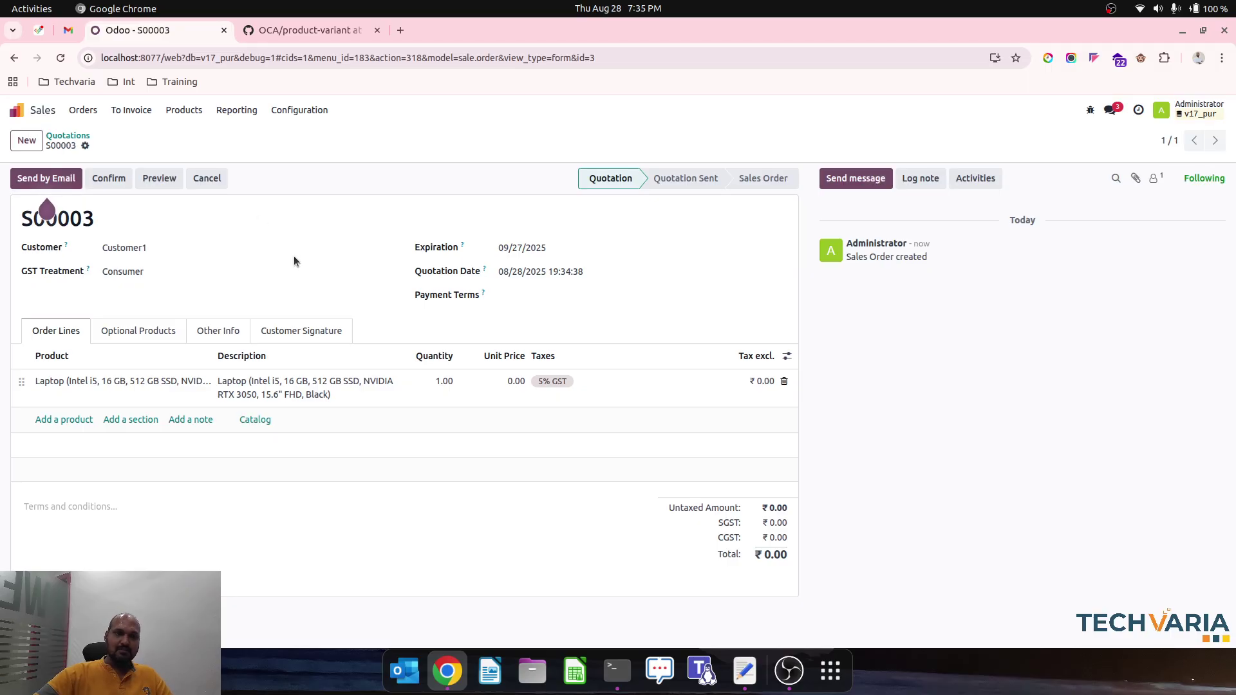
click(109, 179)
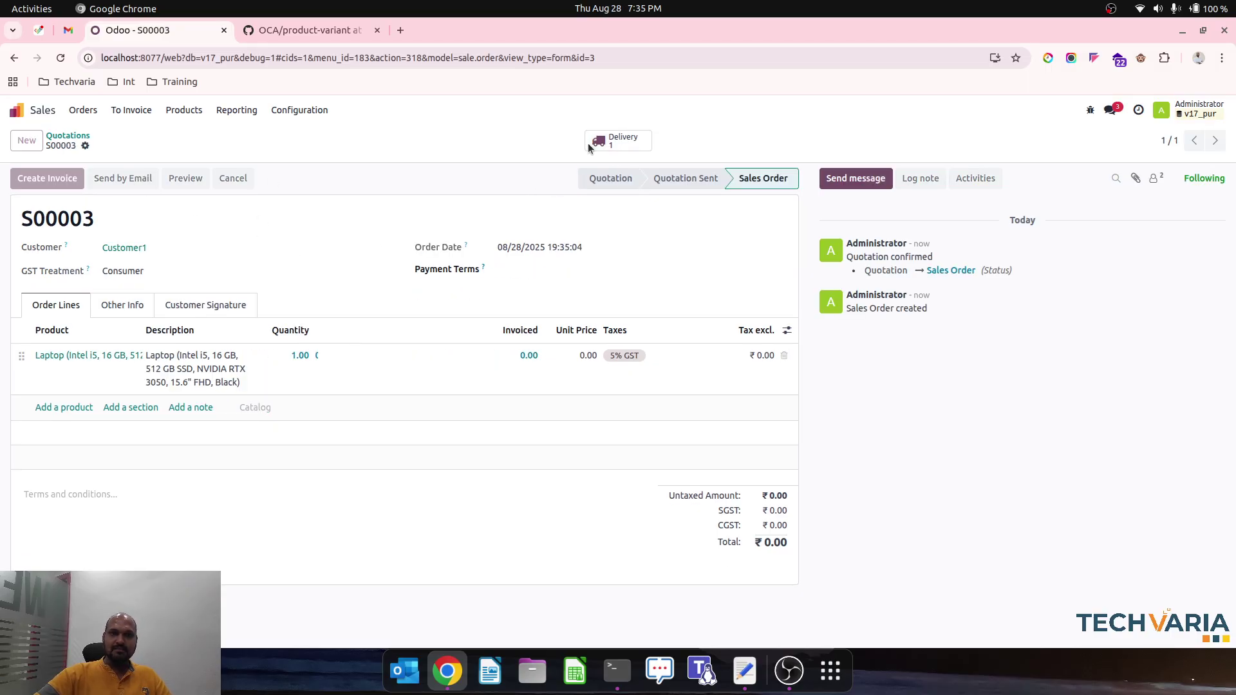
click(615, 141)
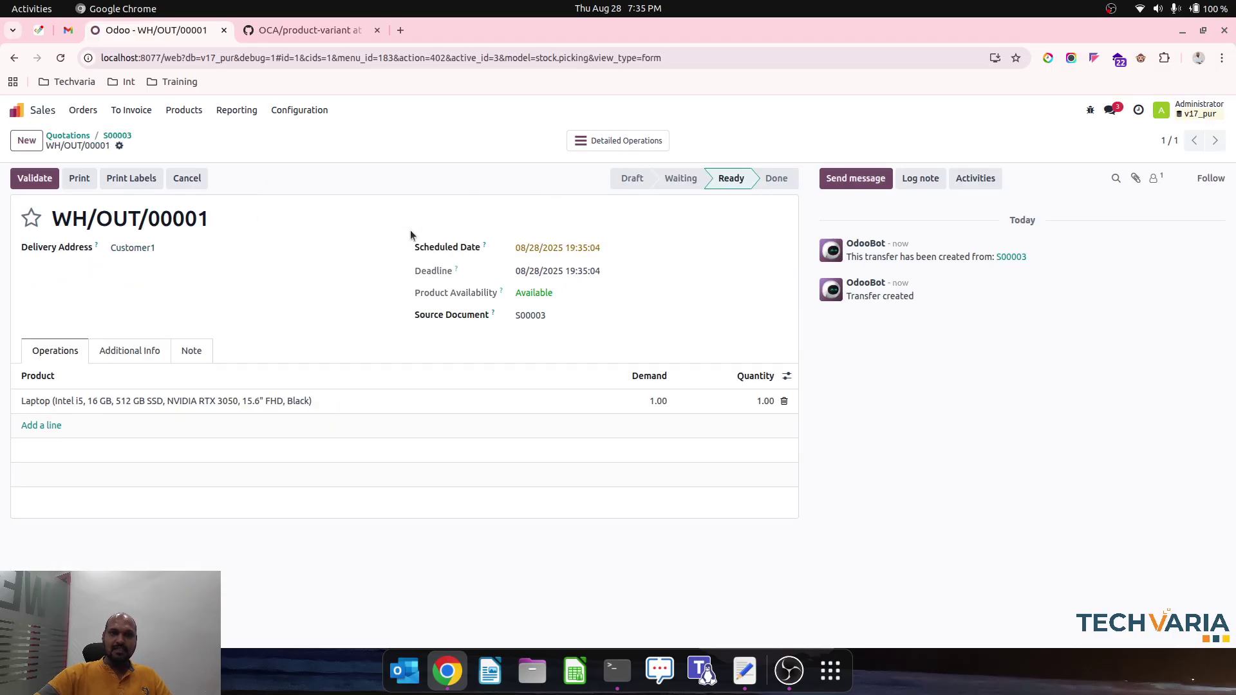
click(103, 404)
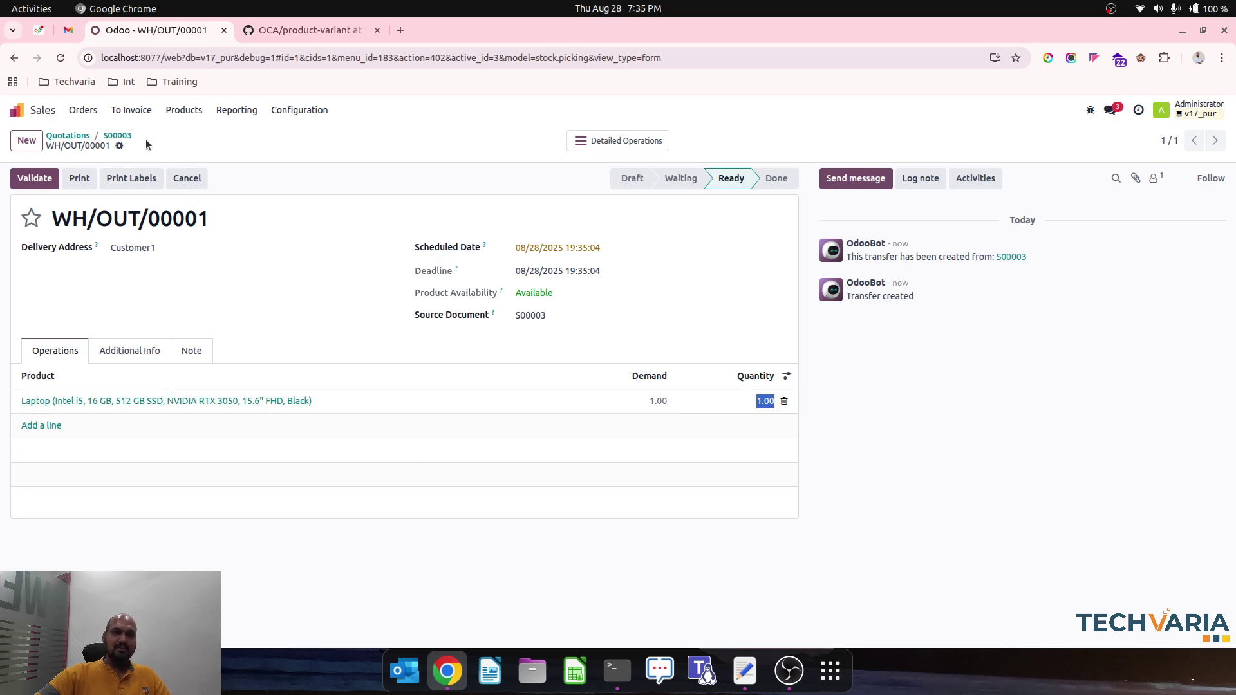
- Browse the Sales product catalogue, opening the new Laptop variant and the original Laptop
click(178, 112)
click(193, 134)
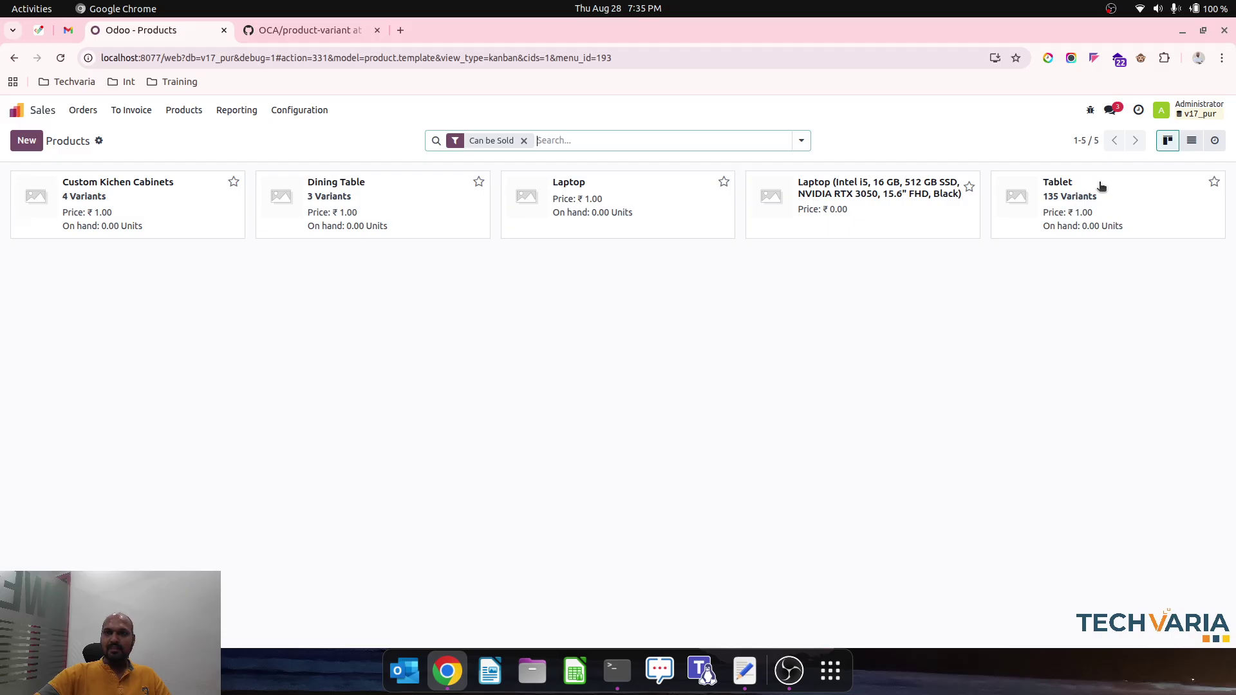
click(863, 214)
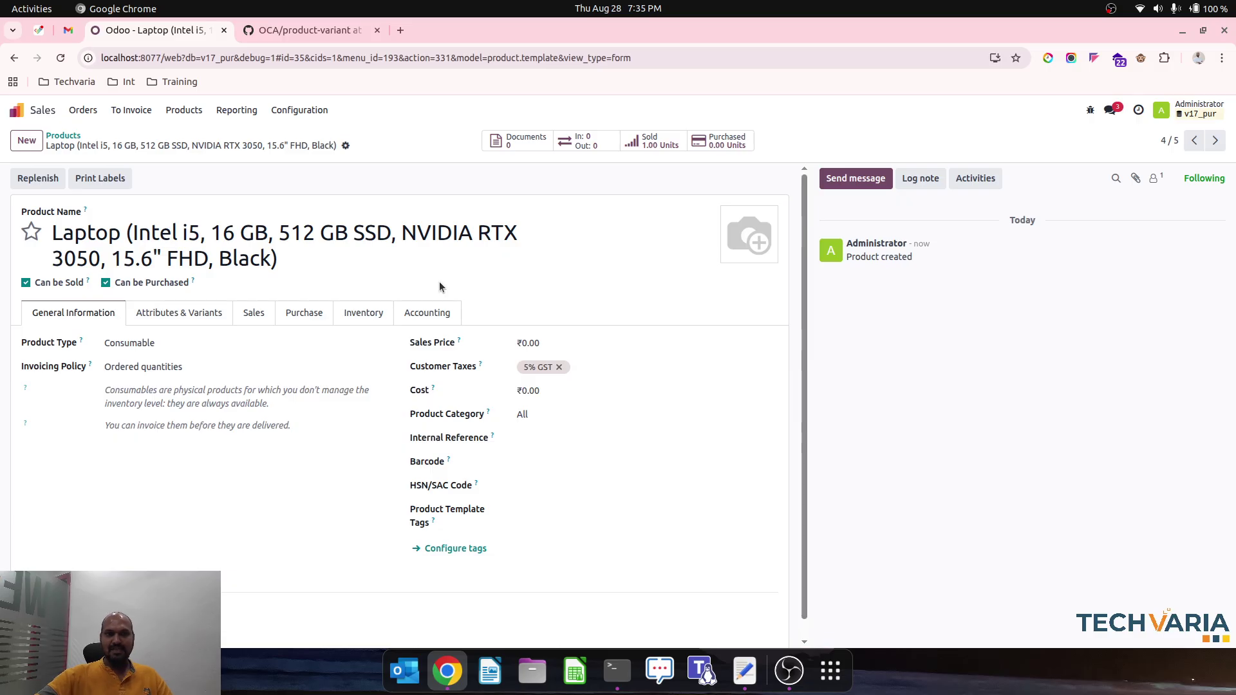
click(62, 136)
click(593, 224)
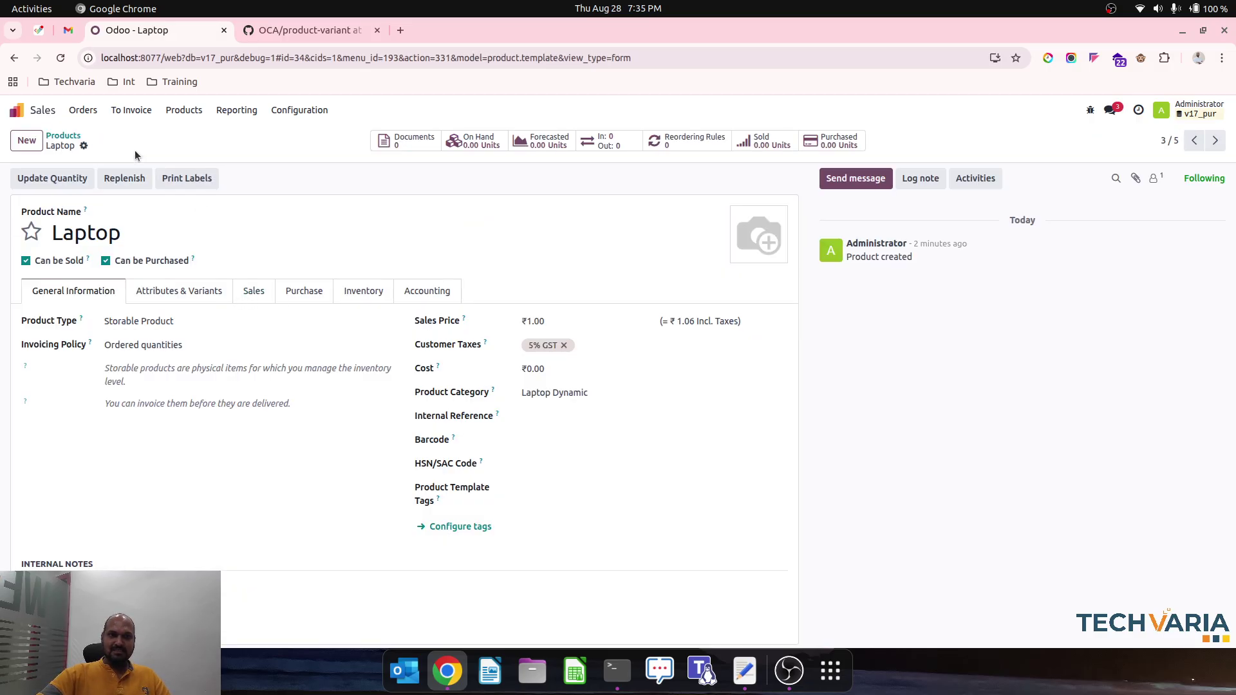
click(56, 136)
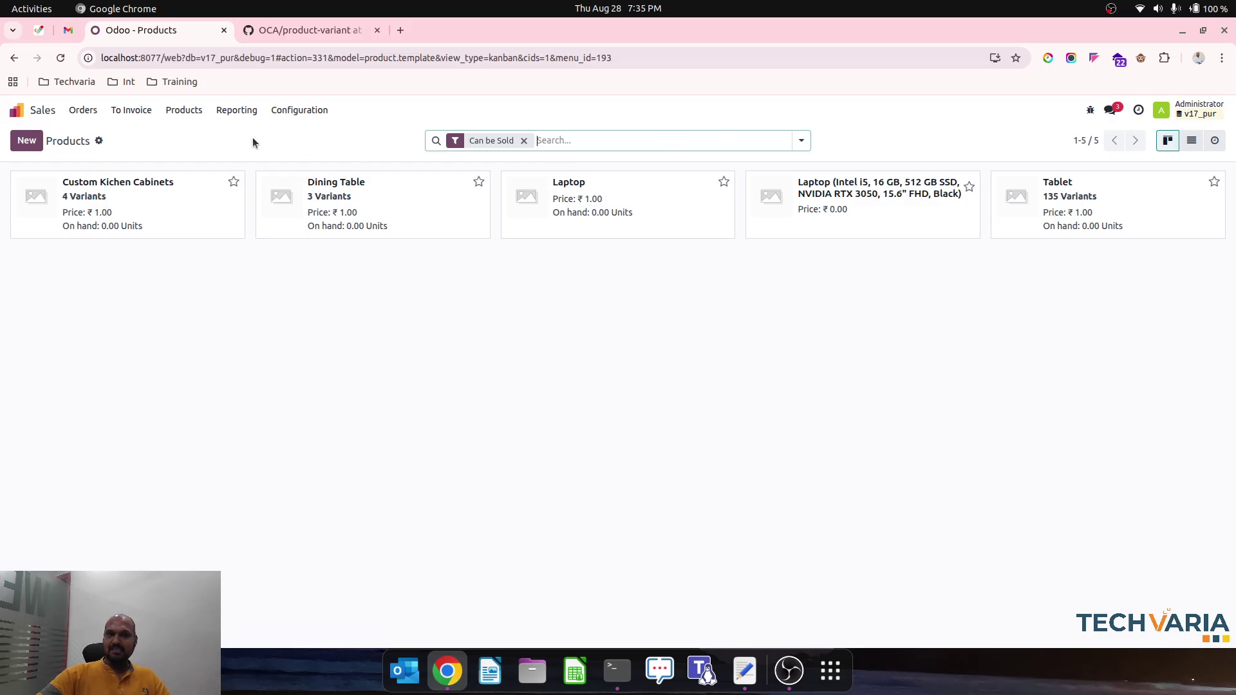
- Turn on Multi-Step Routes in the Inventory settings and save
click(37, 110)
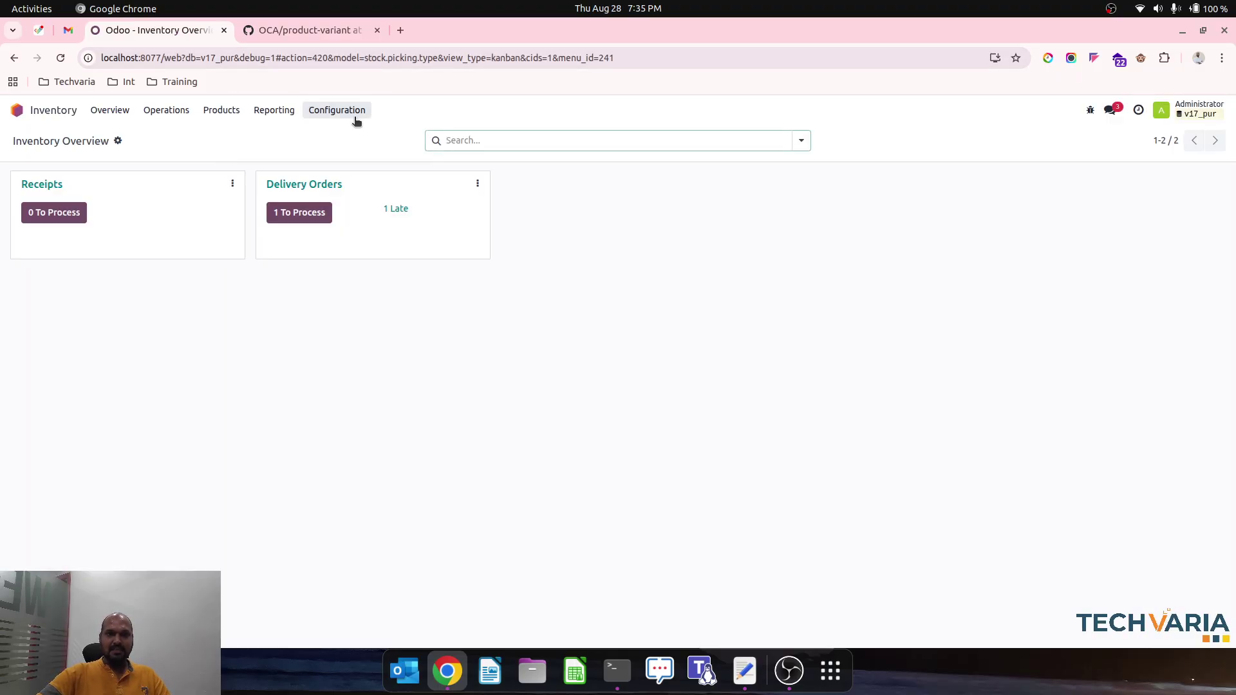
click(354, 114)
click(349, 133)
click(332, 111)
click(331, 111)
scroll(425, 292, down, 15)
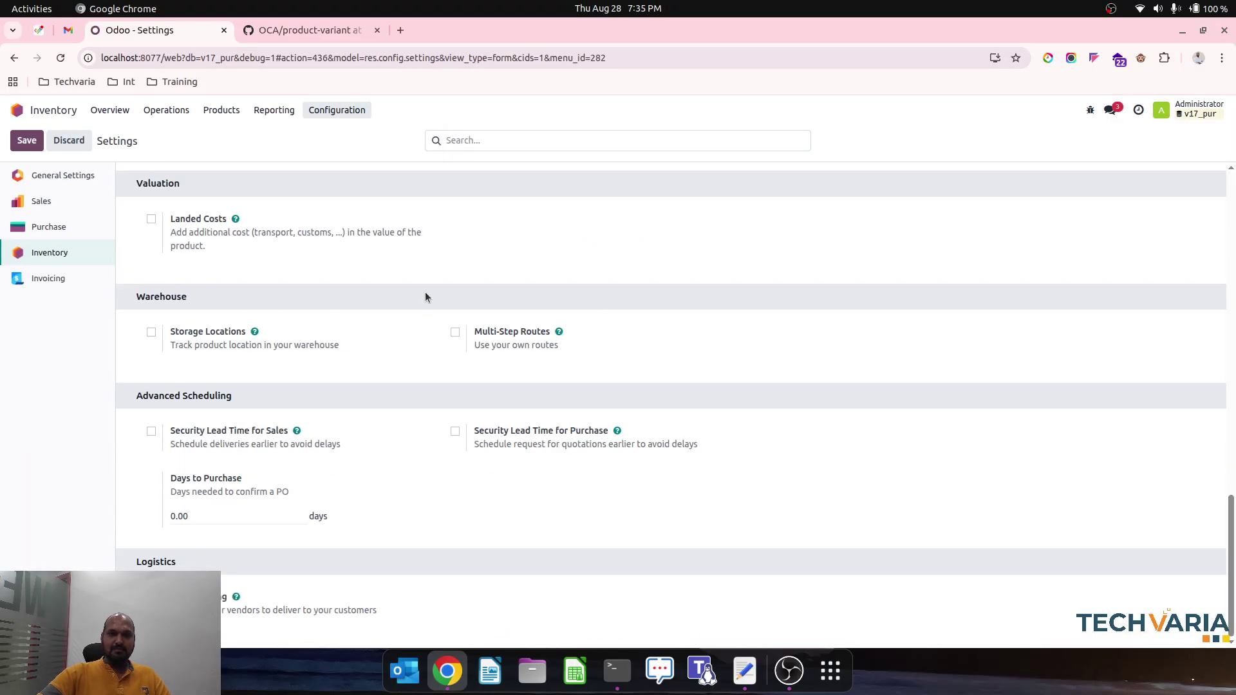
click(455, 333)
click(28, 140)
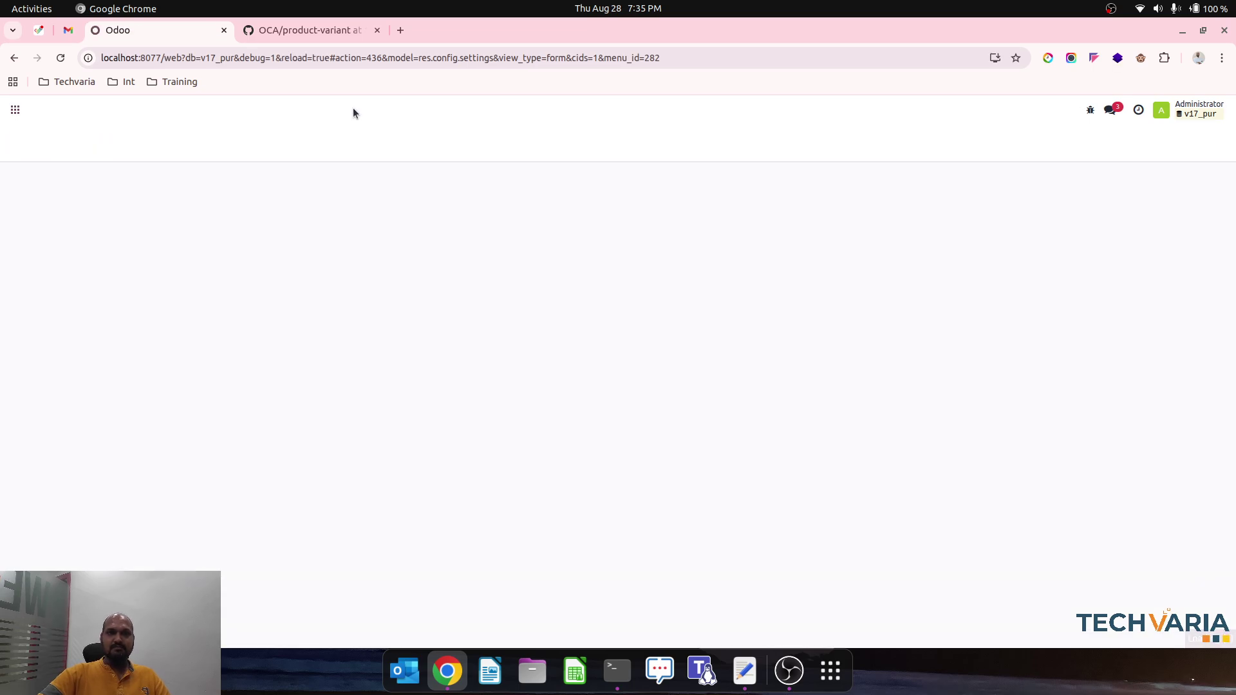
- Unarchive the Replenish on Order (MTO) route from the archived routes list
click(353, 114)
click(354, 206)
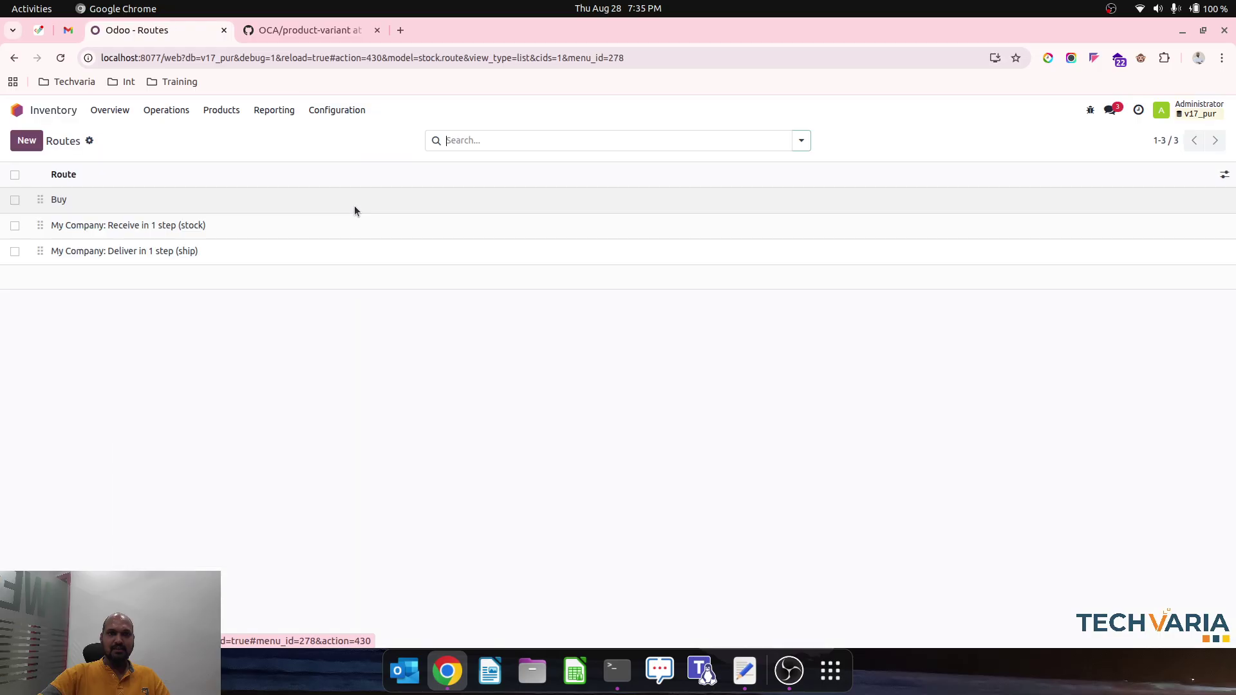
click(802, 140)
click(610, 195)
click(546, 204)
click(461, 198)
click(215, 199)
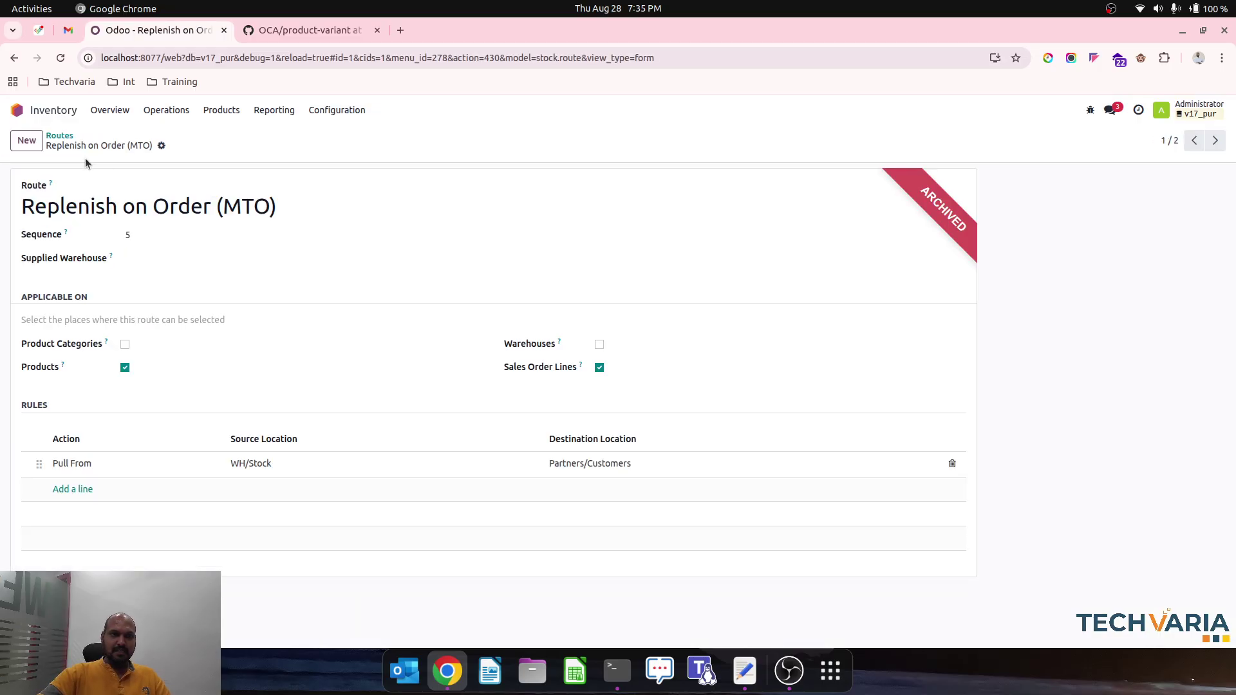
click(162, 147)
click(193, 166)
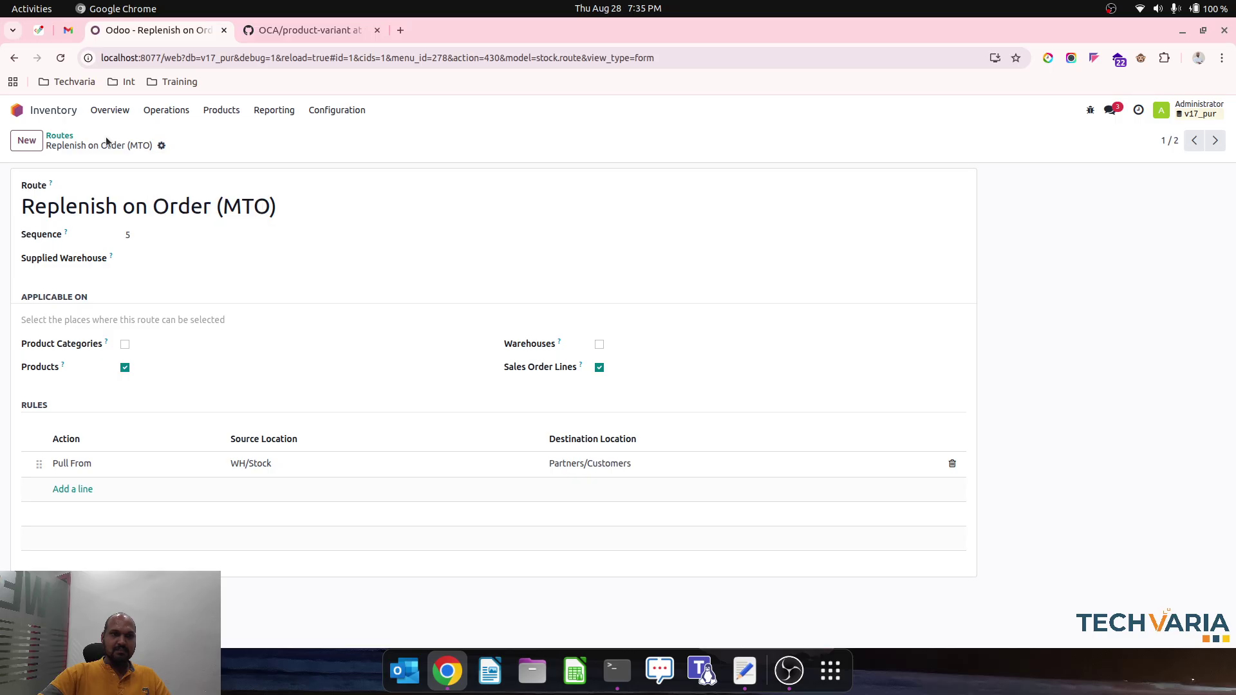
click(58, 136)
- Check that the Laptop product's Inventory tab lists the MTO and Buy routes
click(213, 113)
click(228, 134)
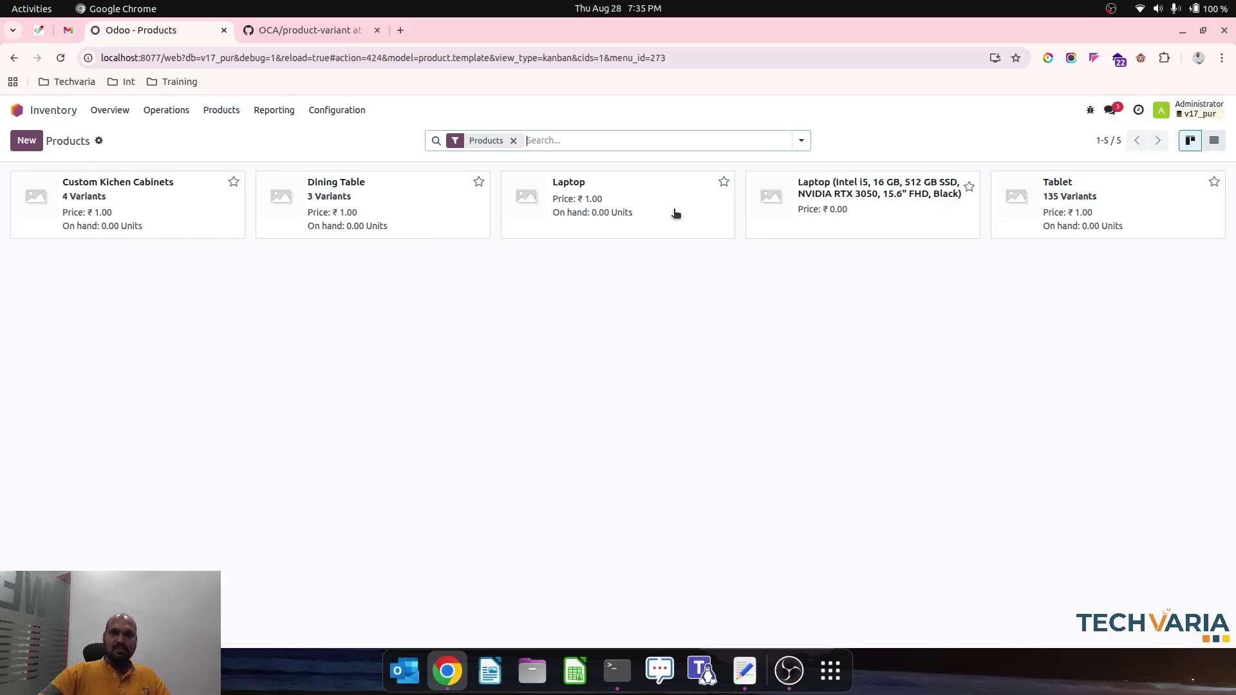
click(511, 210)
click(427, 291)
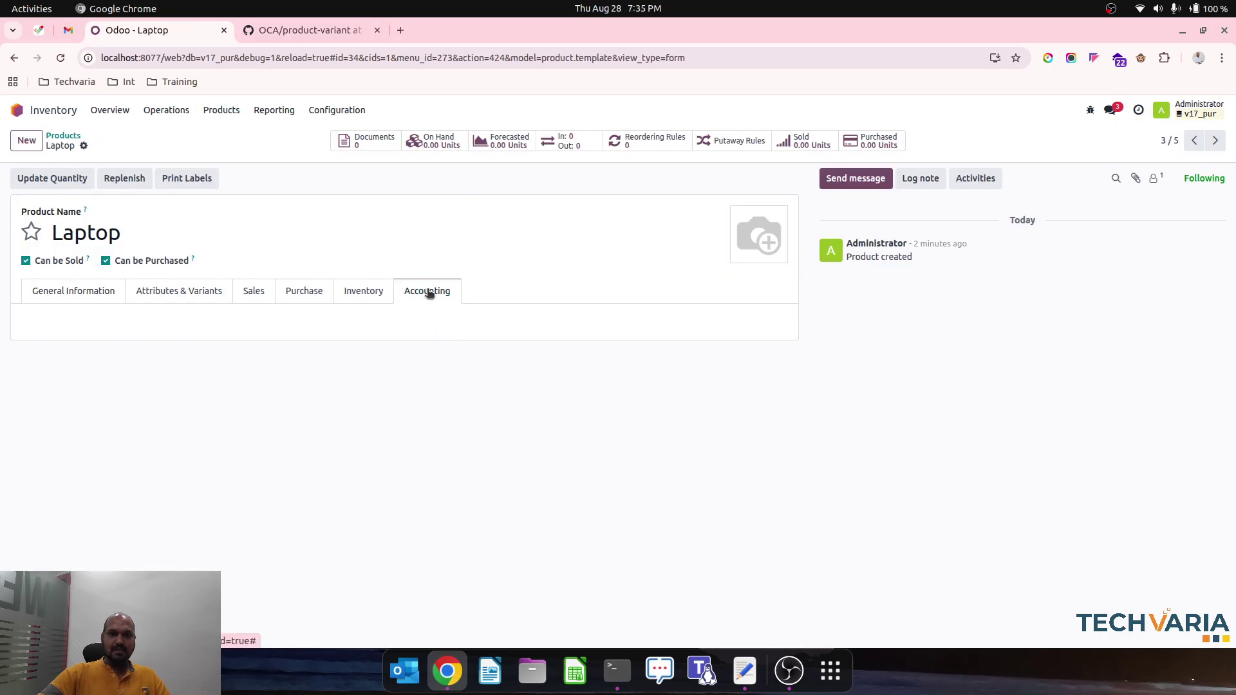
click(355, 288)
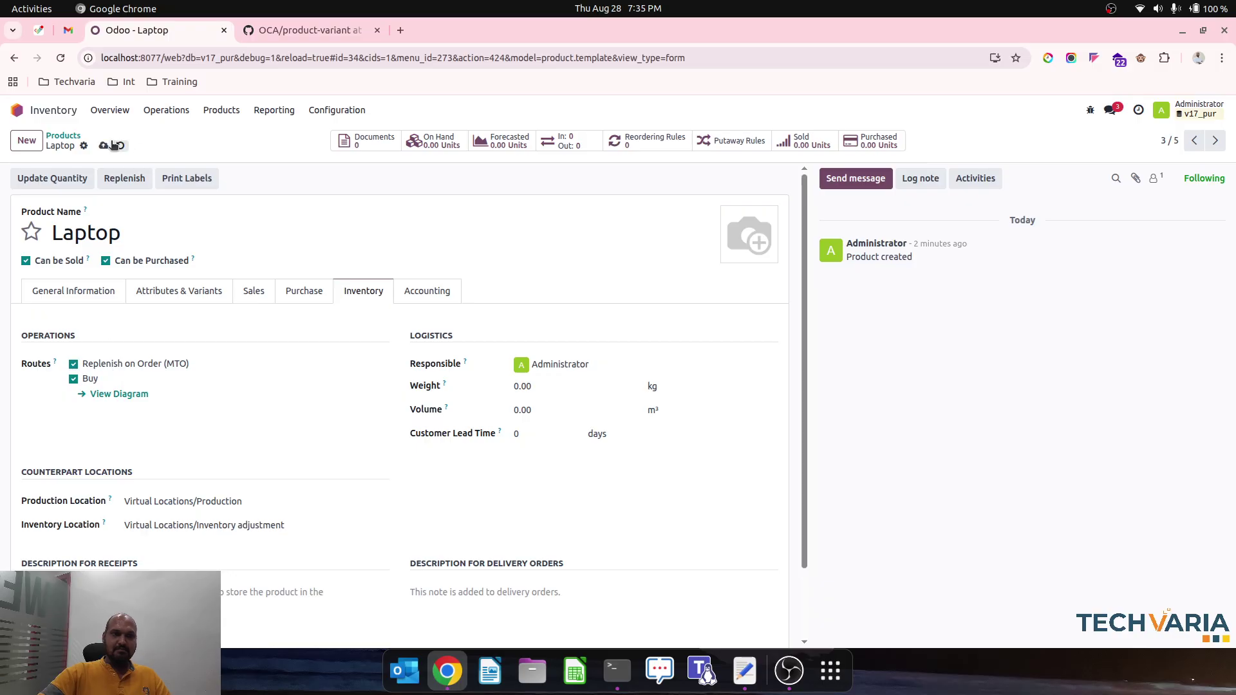
- Start a new Sales quotation for Customer5
click(17, 110)
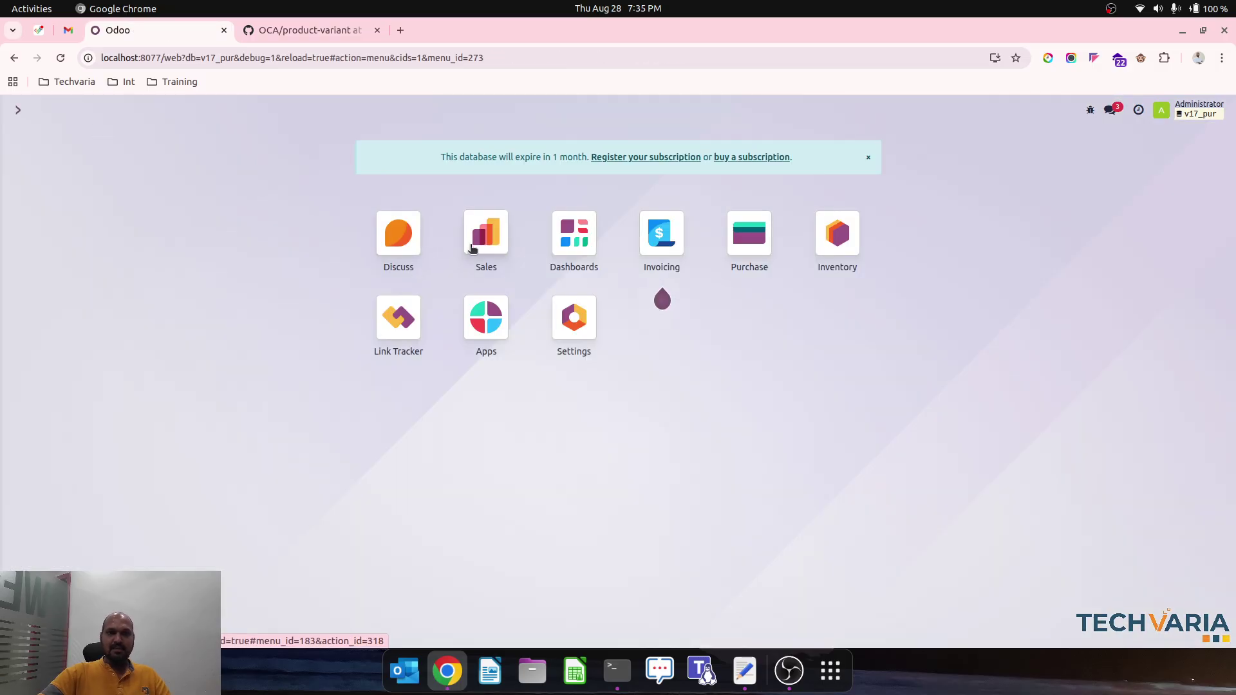
click(486, 233)
click(26, 140)
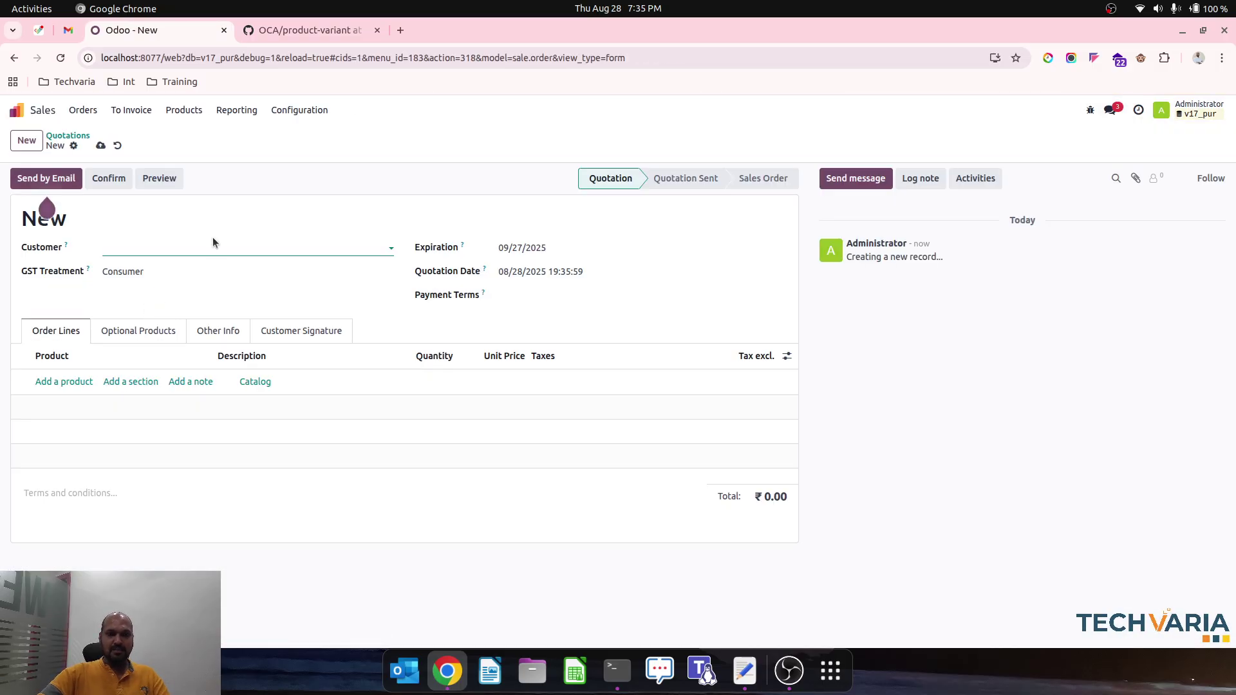
text(Customer5)
click(199, 269)
- Add the Laptop from the Laptop Dynamic catalogue category and return to the quotation
click(255, 381)
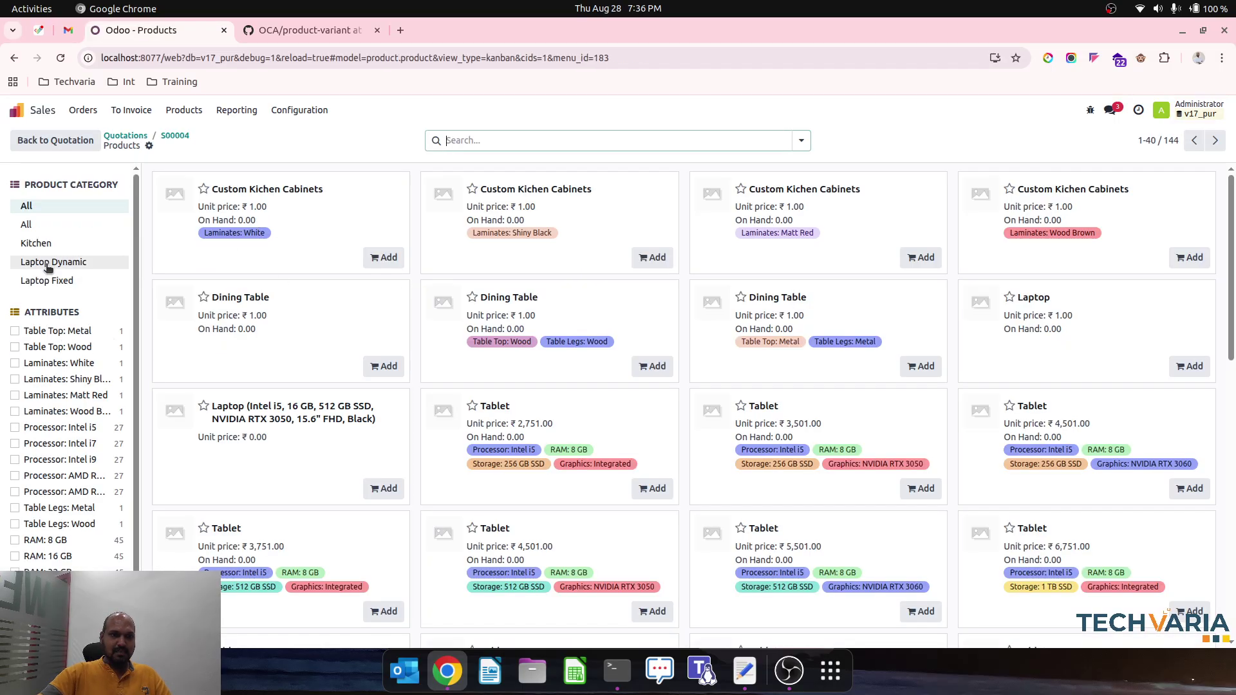
click(77, 262)
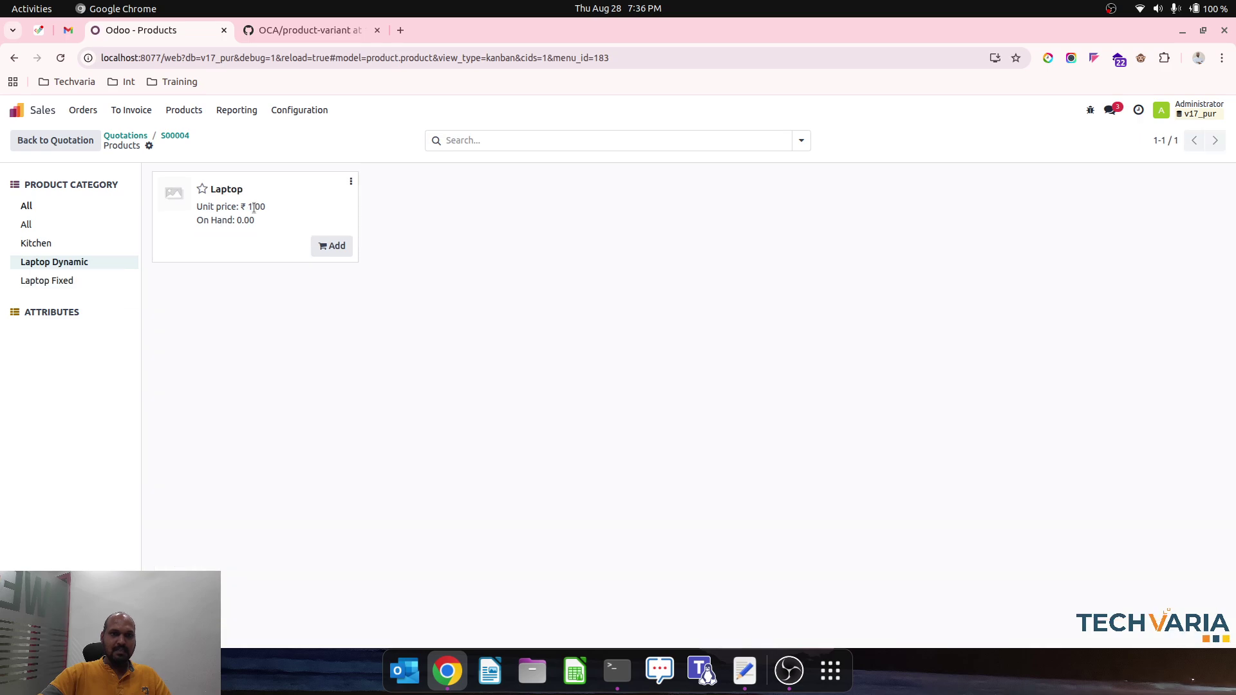
click(332, 246)
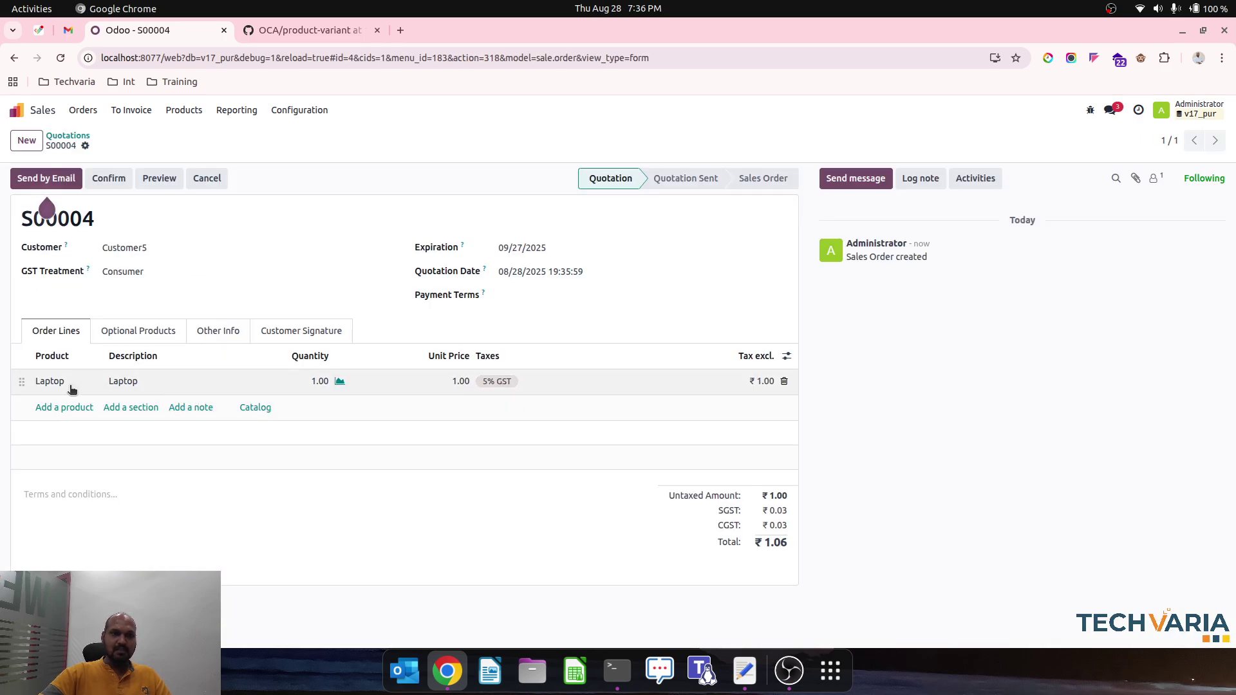
click(328, 380)
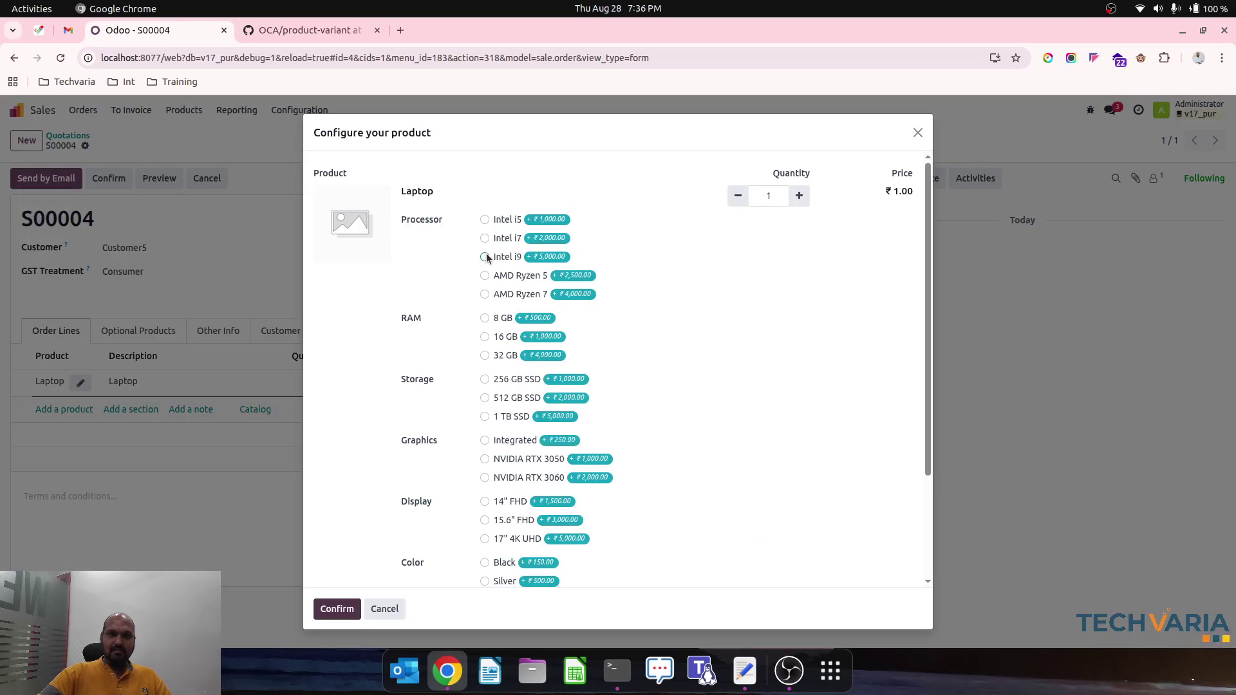
- Configure the Laptop as Intel i9, 16 GB, 1 TB SSD, RTX 3060, 14" FHD, Silver
click(484, 257)
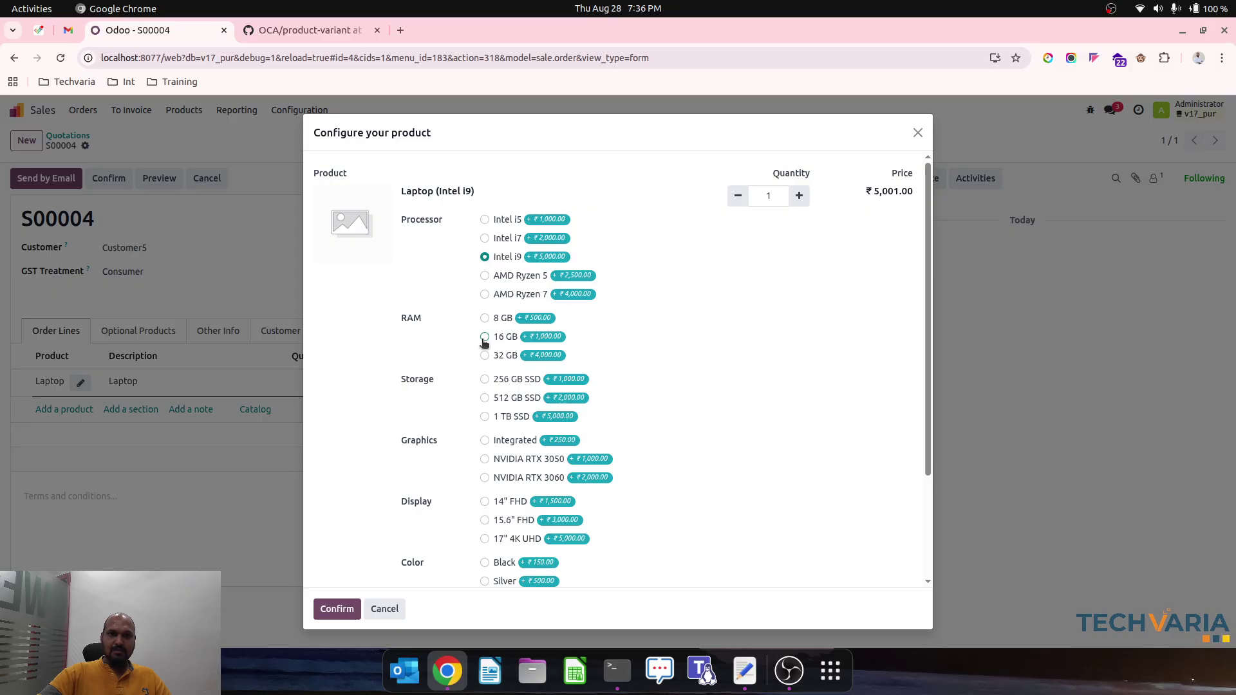
click(485, 338)
click(485, 417)
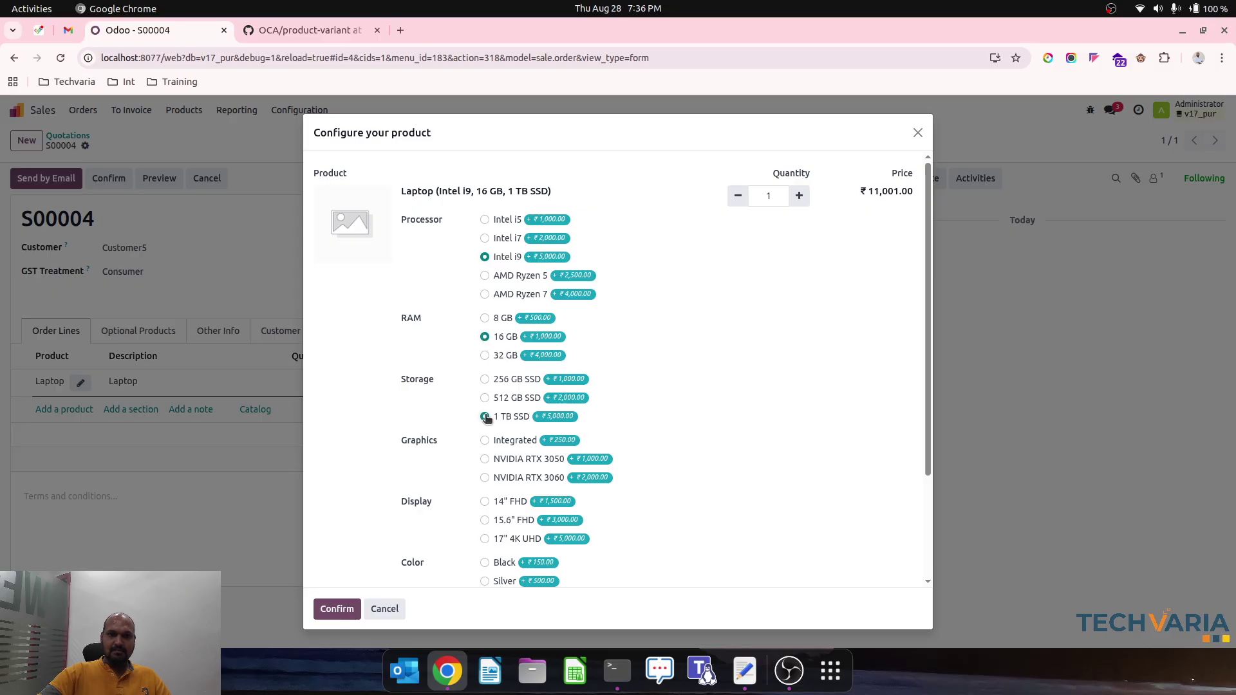
click(485, 478)
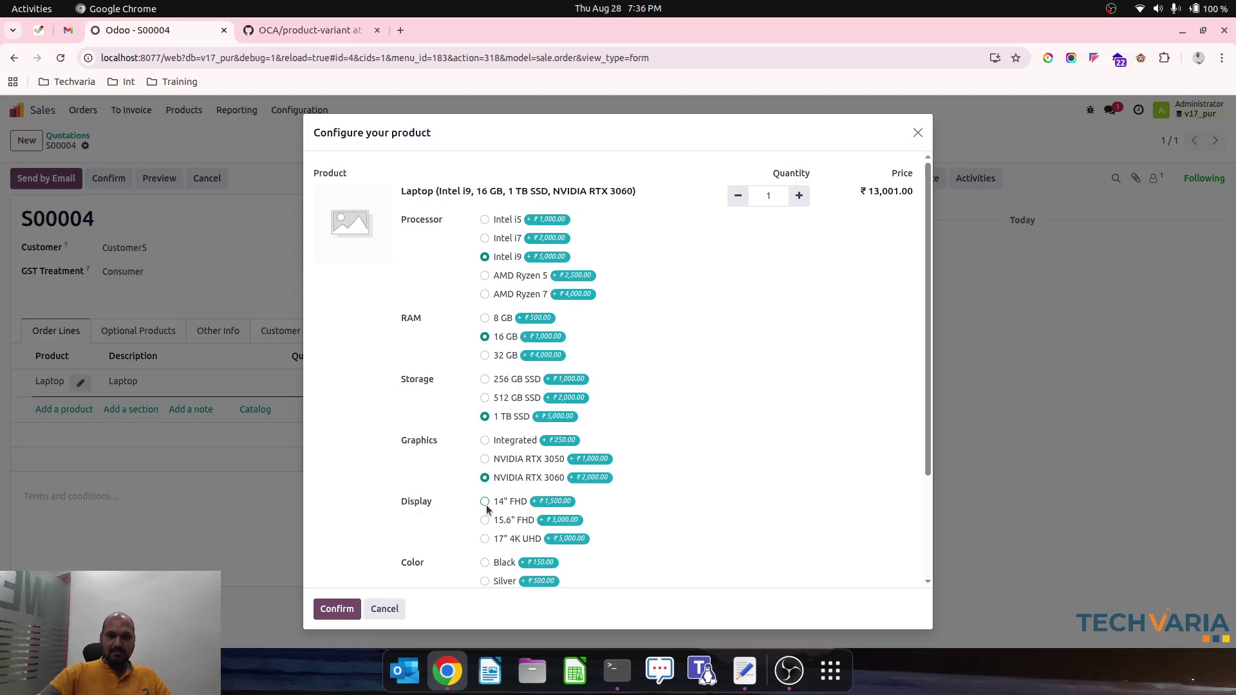
click(485, 504)
scroll(512, 504, down, 2)
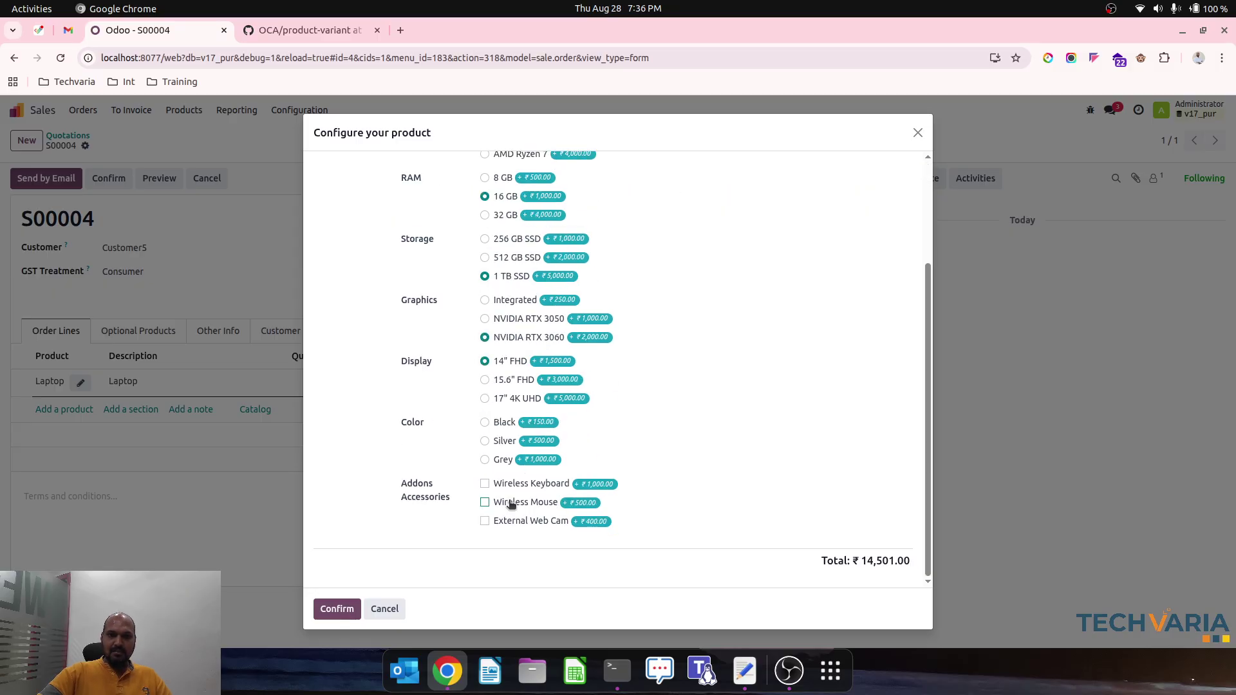
click(486, 441)
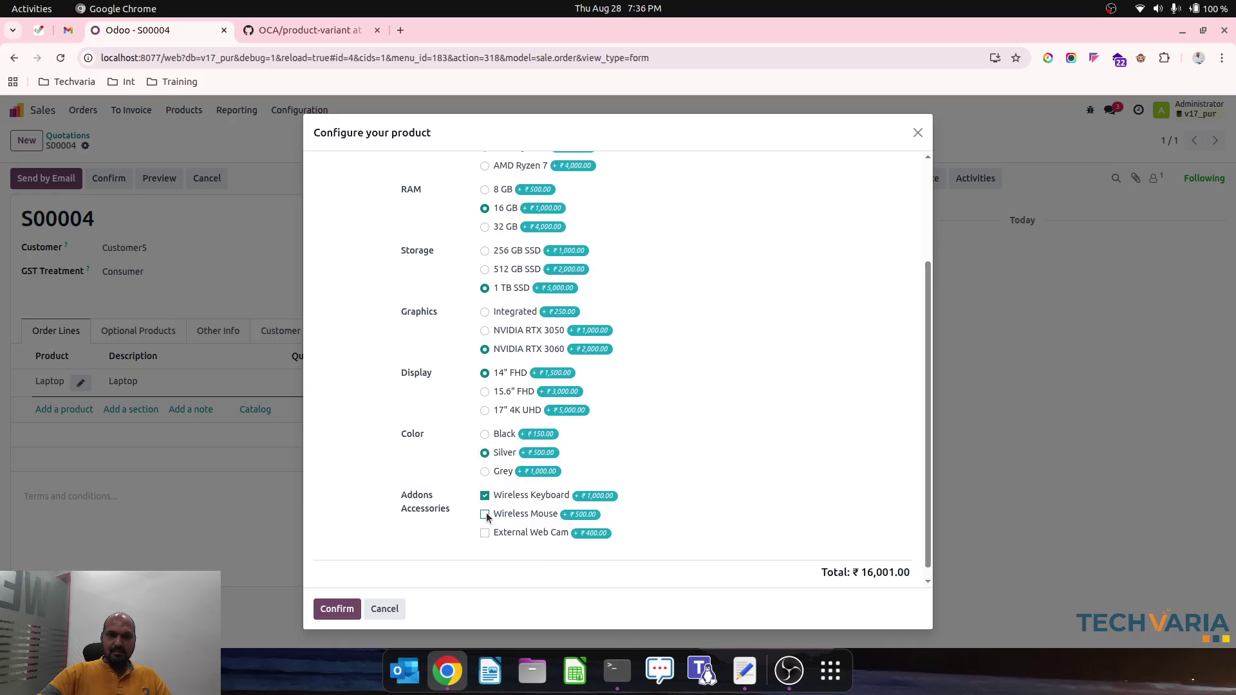
click(341, 609)
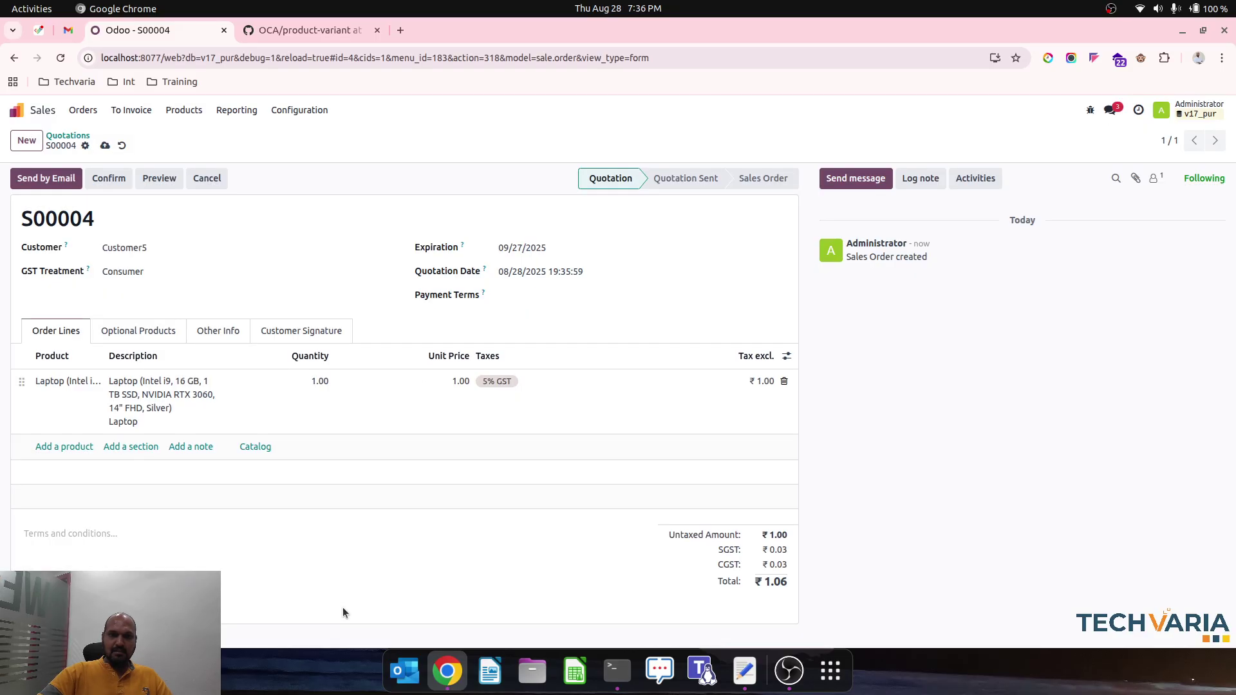
- Save and confirm quotation S00004, then view its delivery transfer
click(105, 145)
click(113, 179)
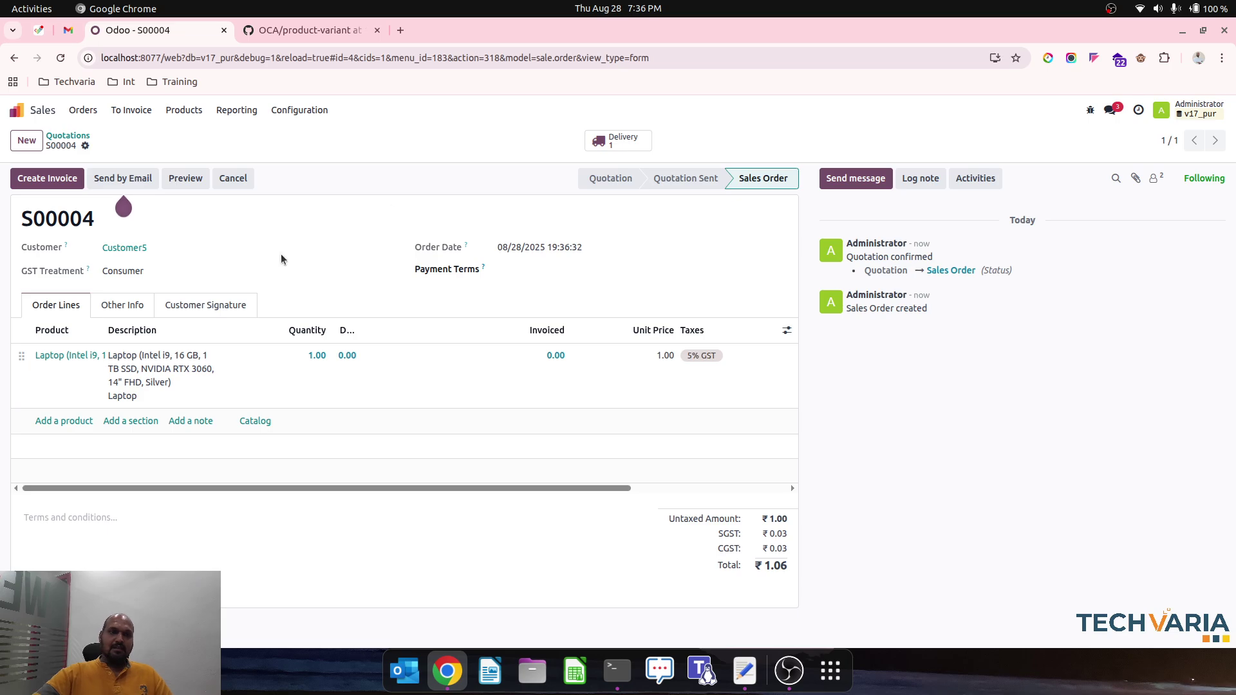
click(618, 141)
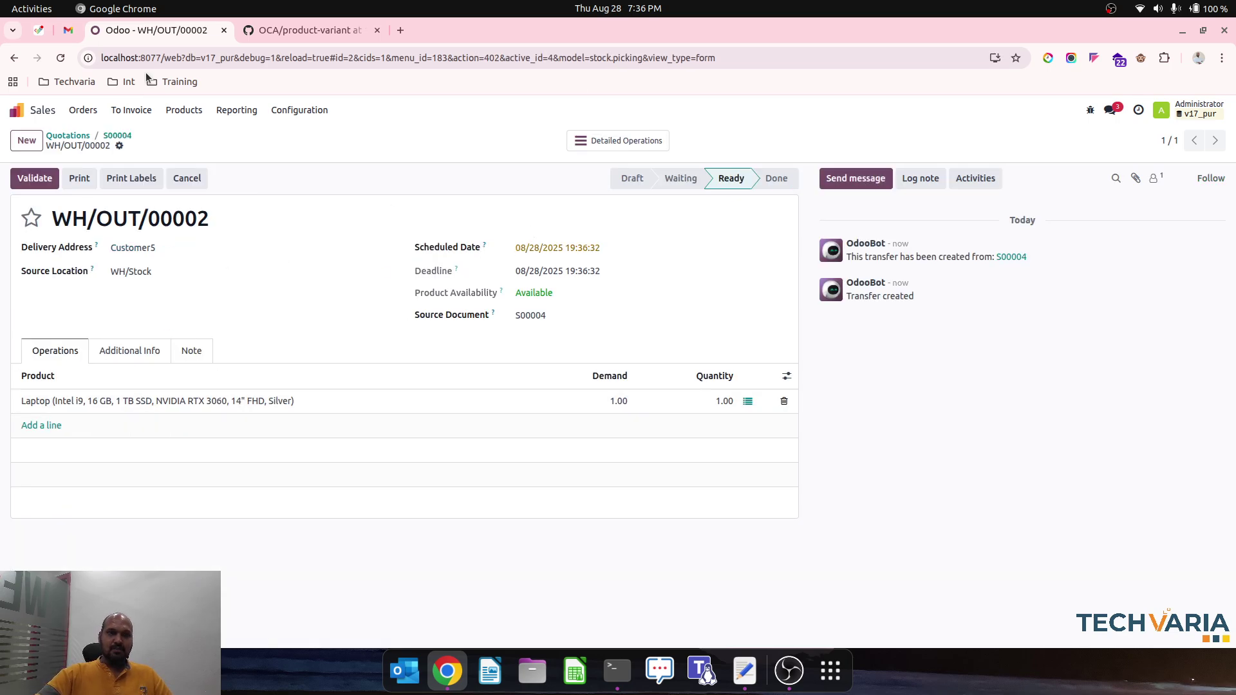
- Look at the new Intel i9 Laptop variant, then browse the full Product Variants list
click(184, 109)
click(188, 133)
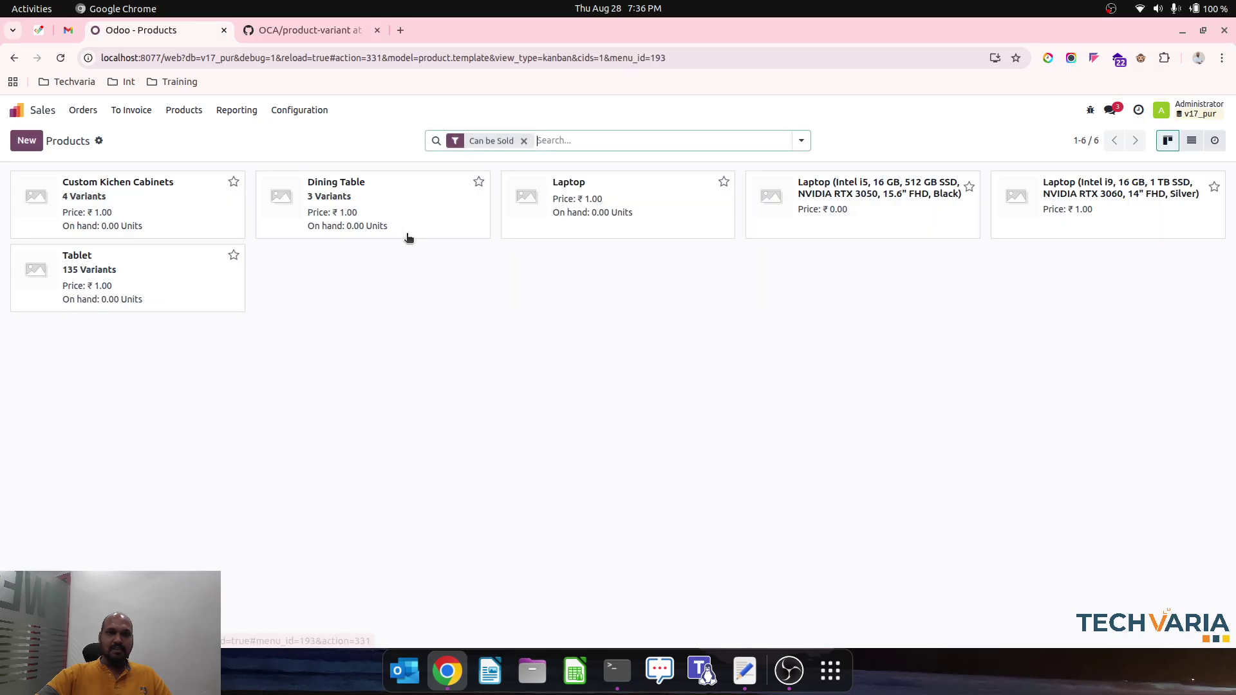
click(1104, 207)
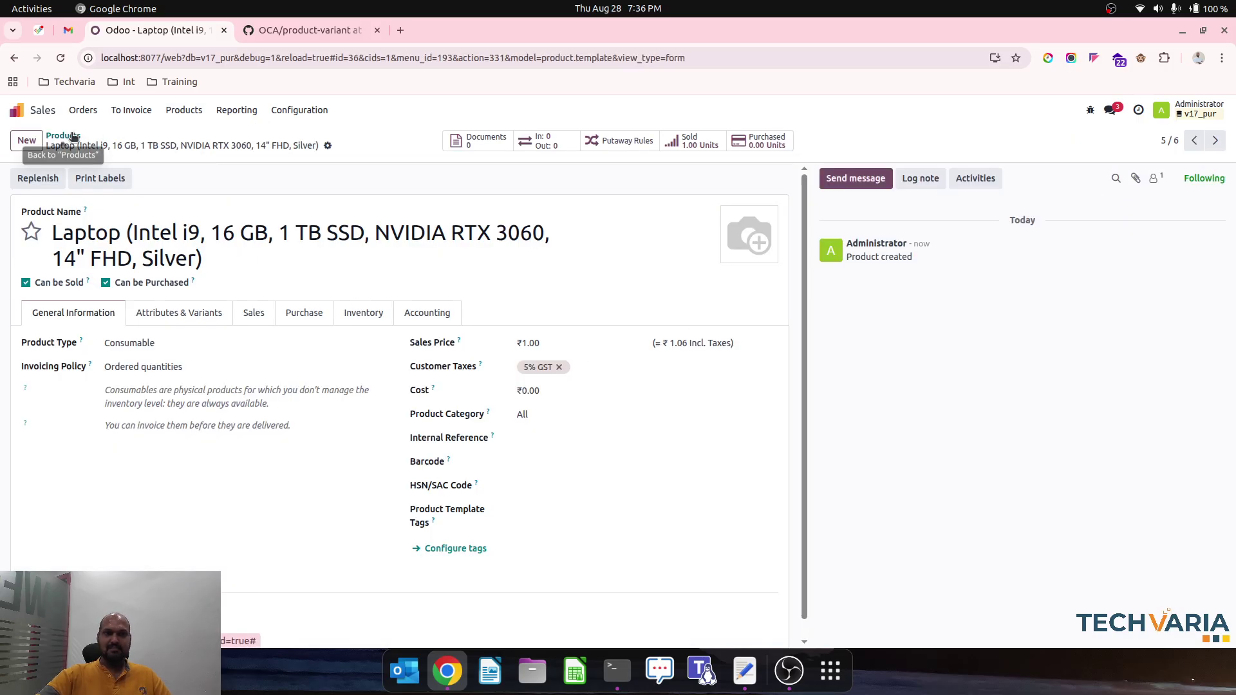
click(73, 136)
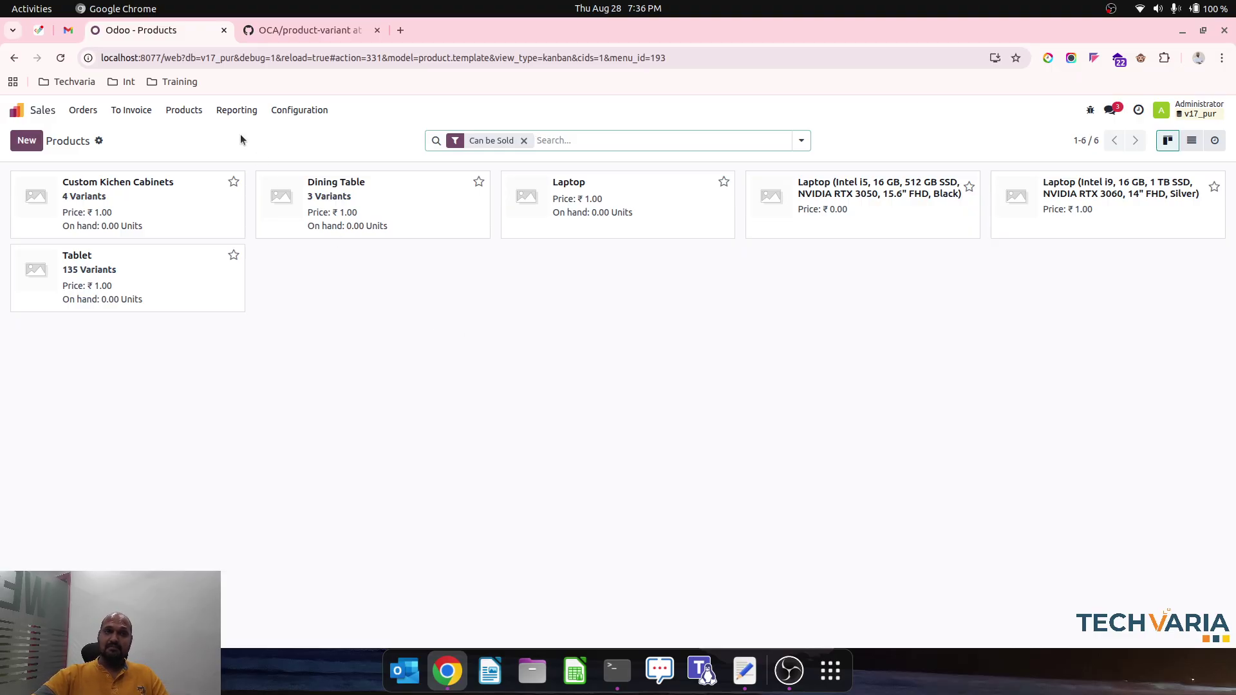
click(184, 109)
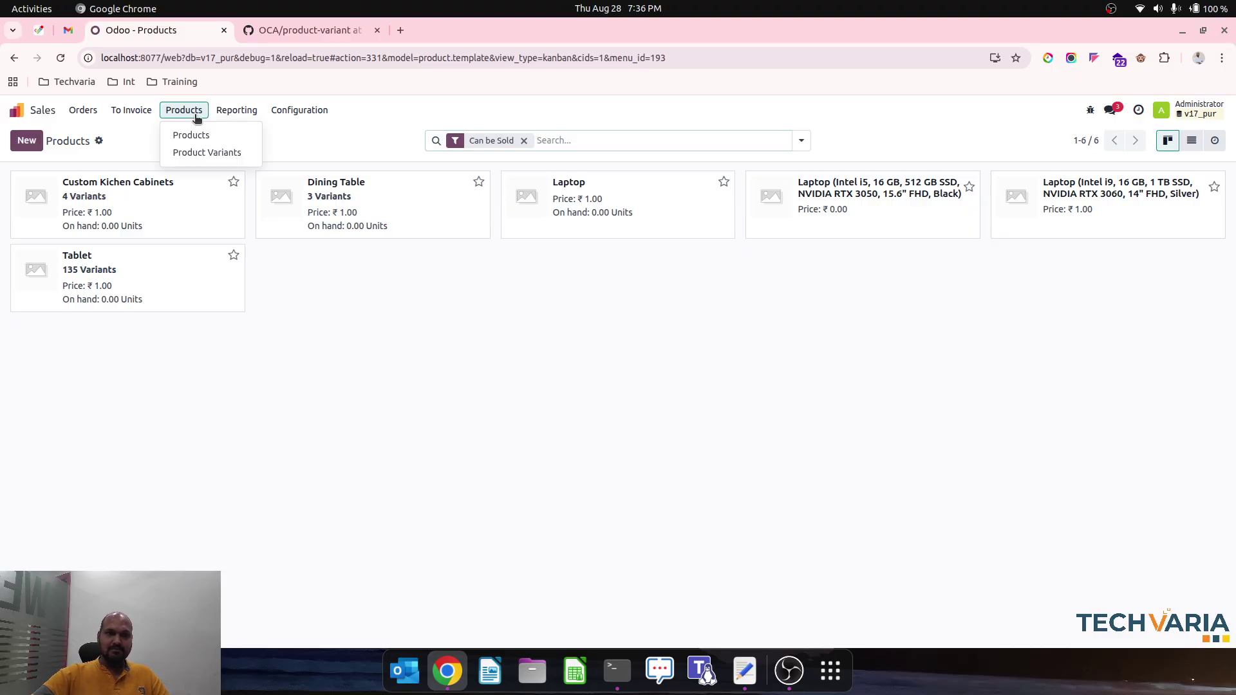
click(205, 156)
scroll(390, 386, down, 7)
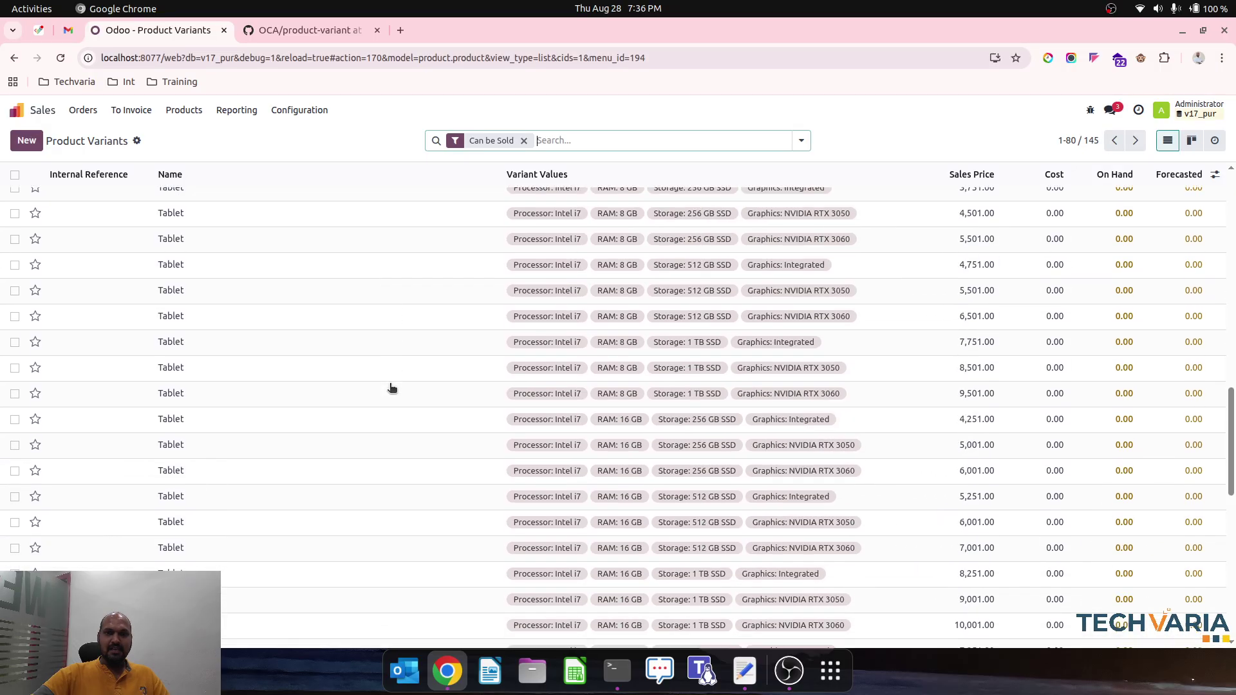
scroll(390, 387, up, 8)
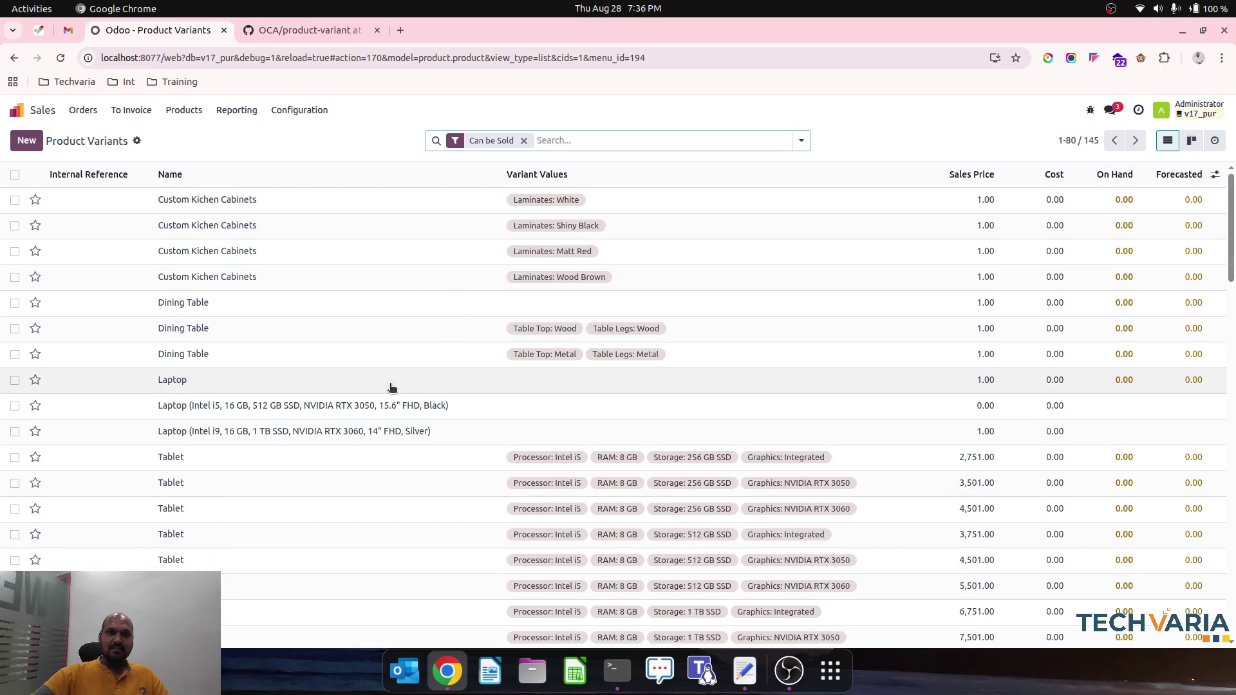
- Return to the Odoo home screen after viewing the purchase_variant_configurator folder on GitHub
click(40, 112)
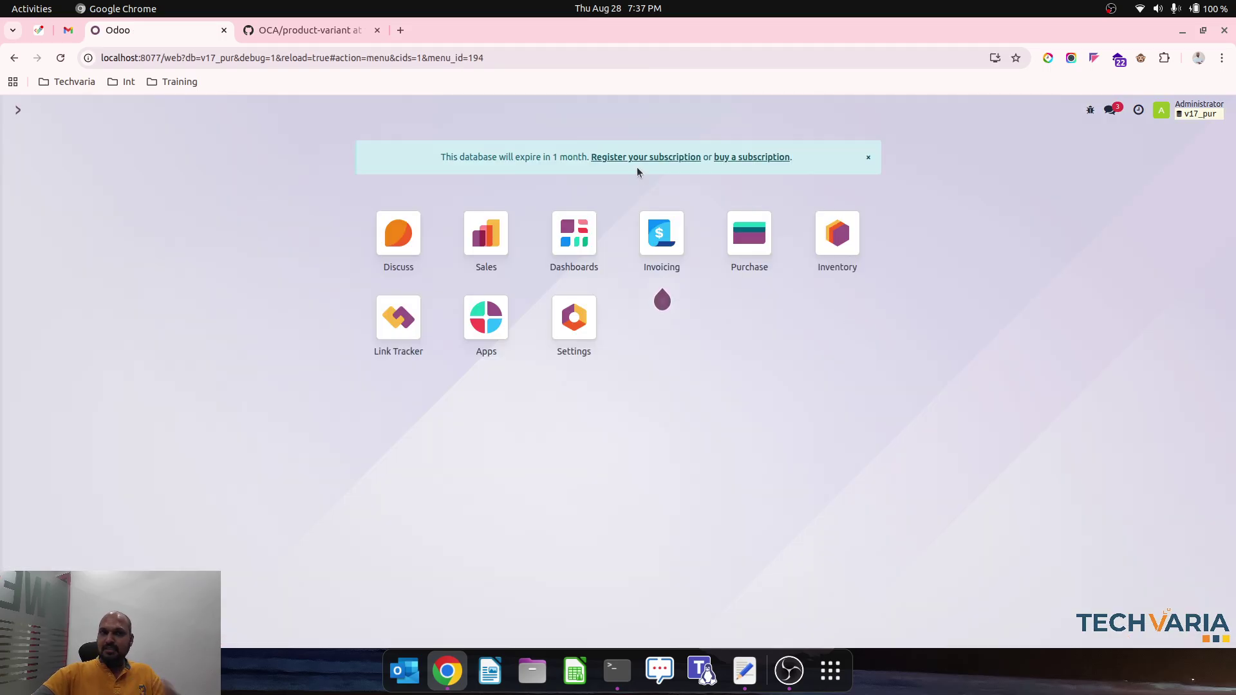
click(330, 31)
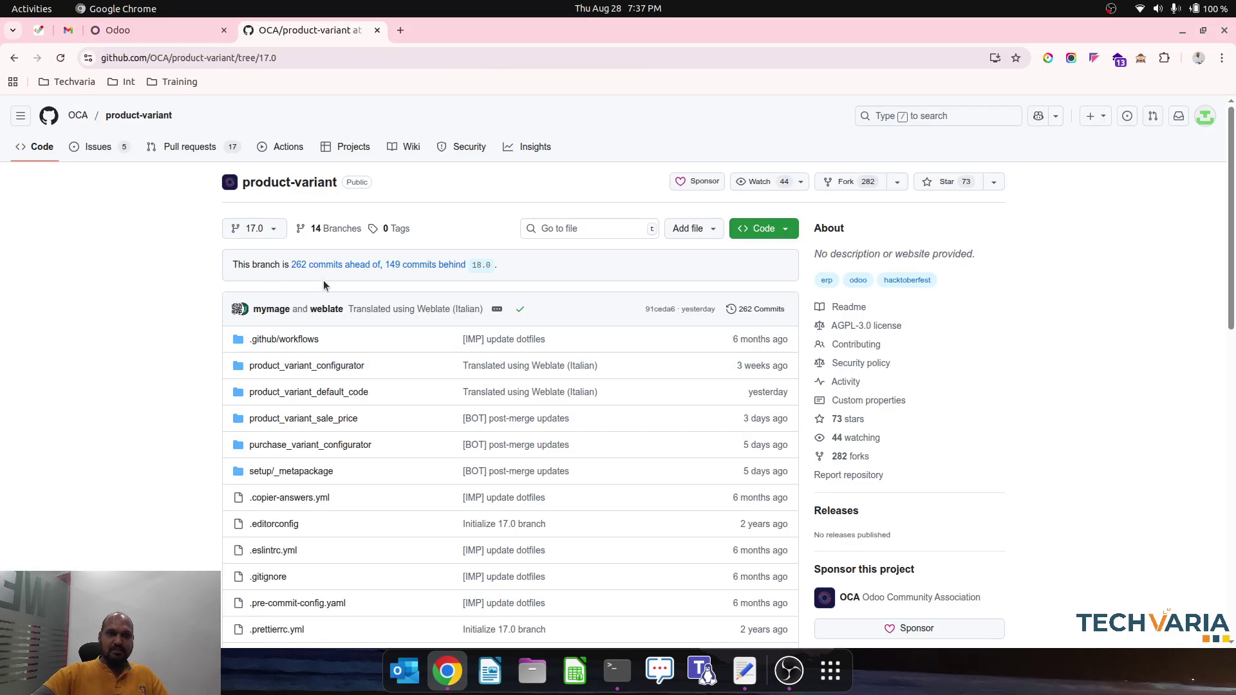
click(293, 448)
click(161, 29)
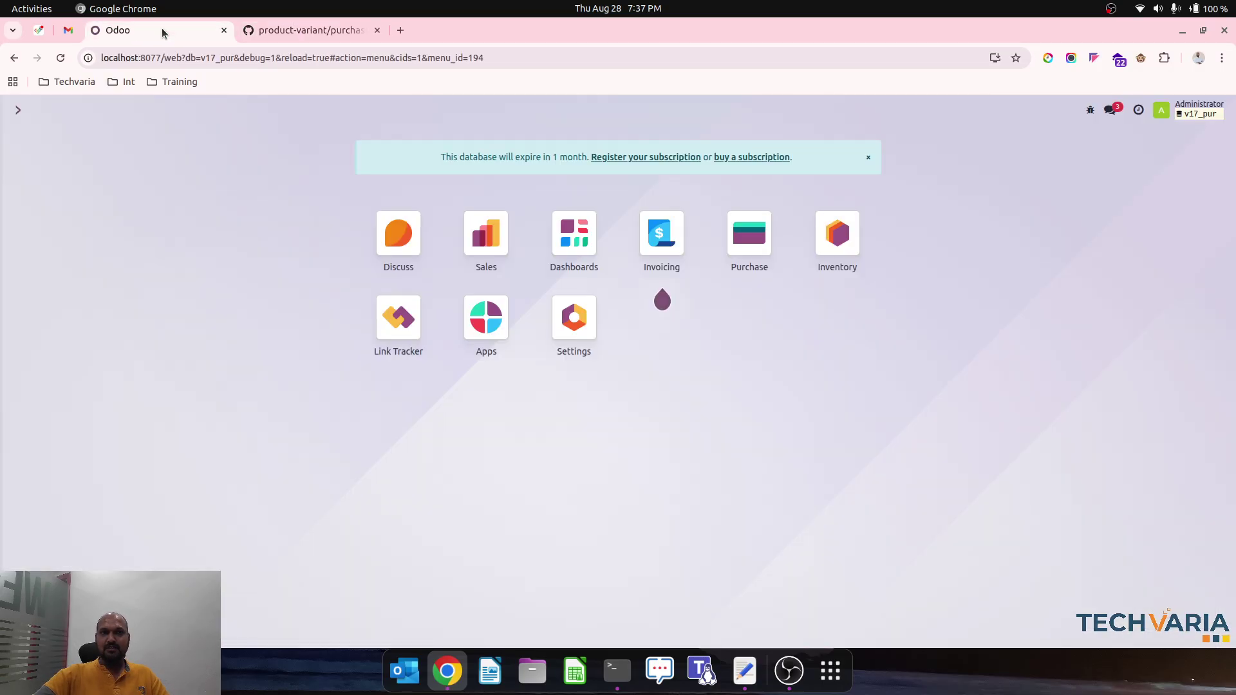
- Start a new Purchase request for quotation with Vendor1 as the vendor
click(760, 237)
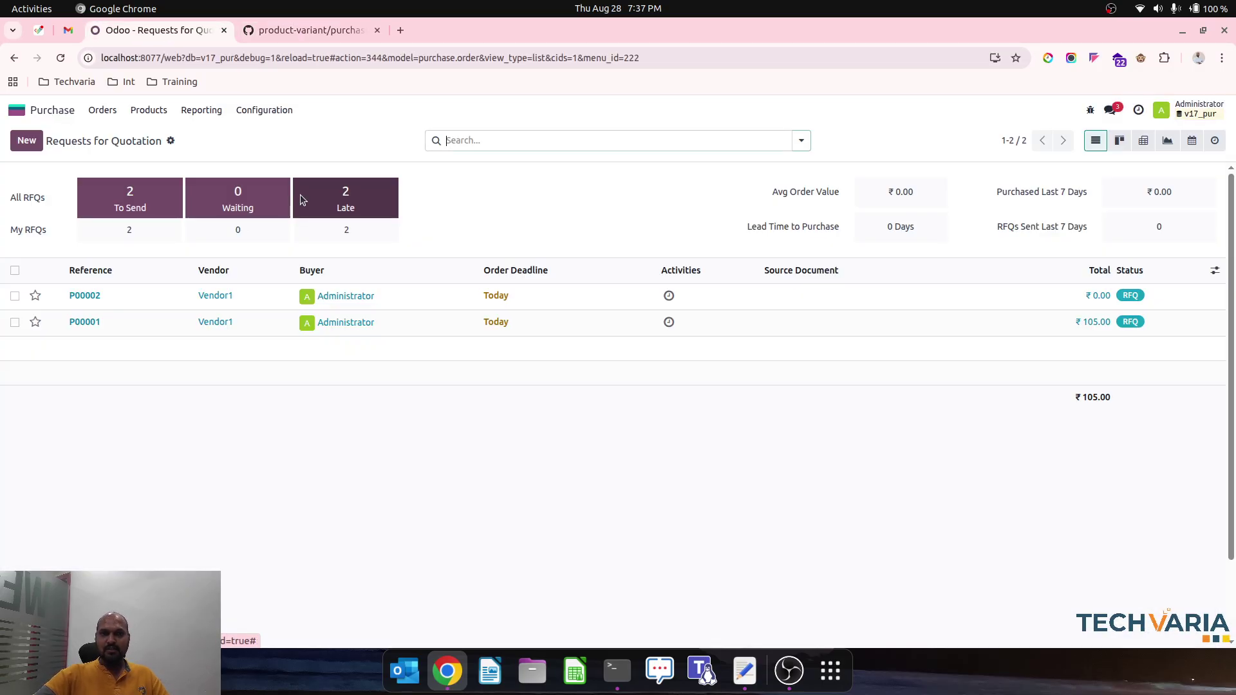
click(27, 140)
click(155, 261)
click(153, 279)
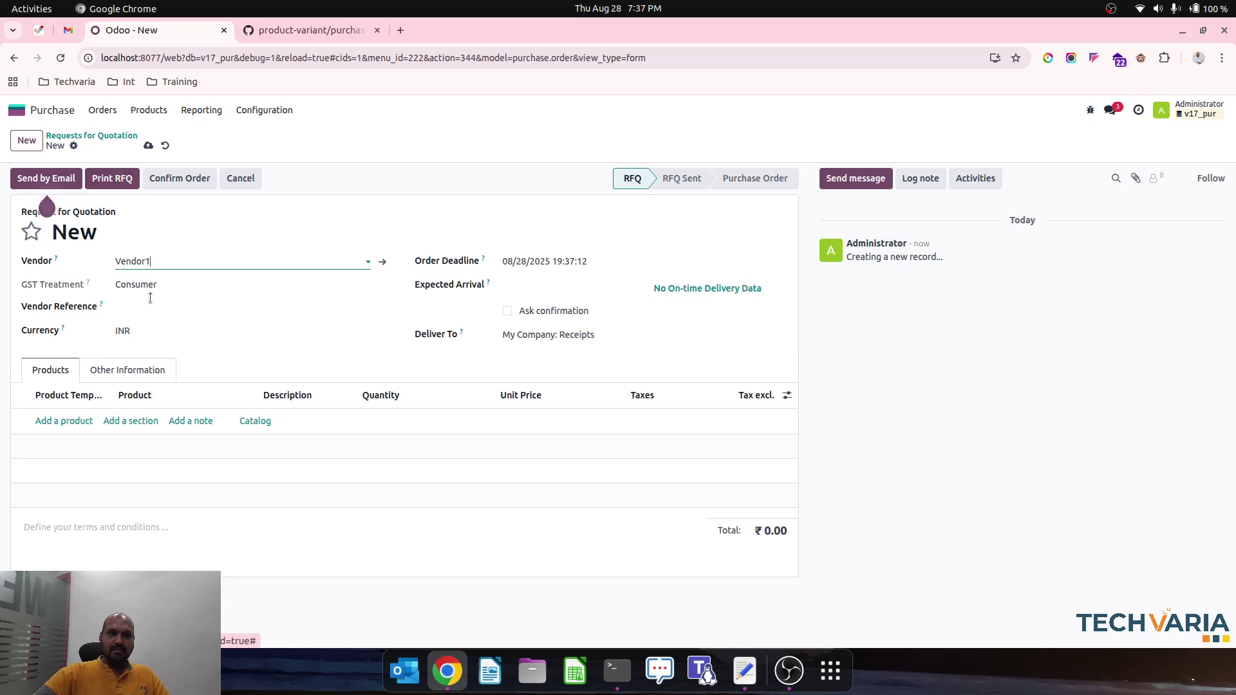
- Add a Tablet line configured as Intel i5, 16 GB, 256 GB SSD, Integrated graphics
click(77, 422)
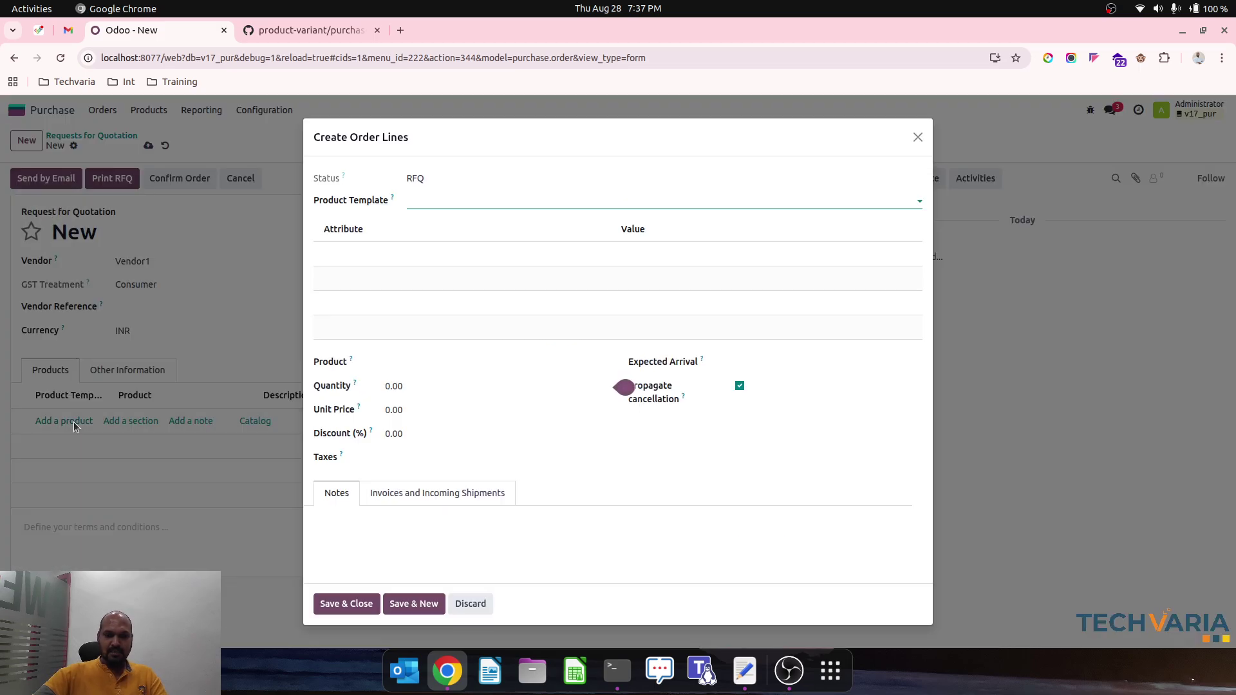
click(427, 204)
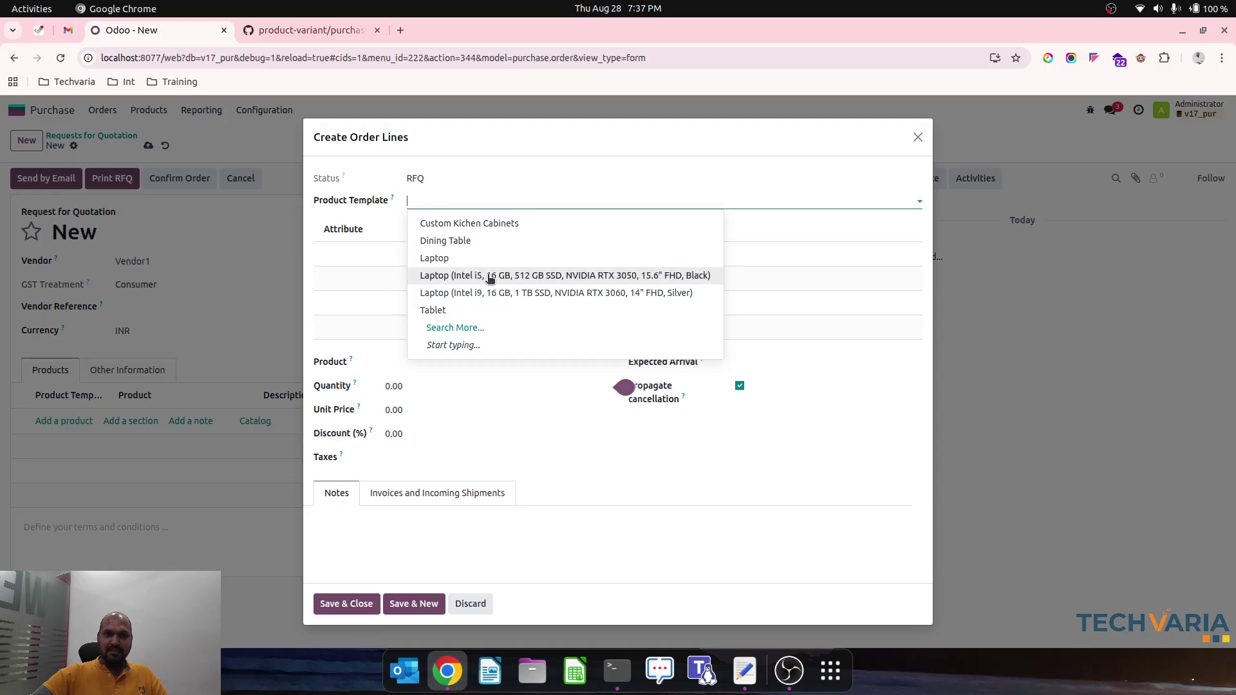
click(504, 327)
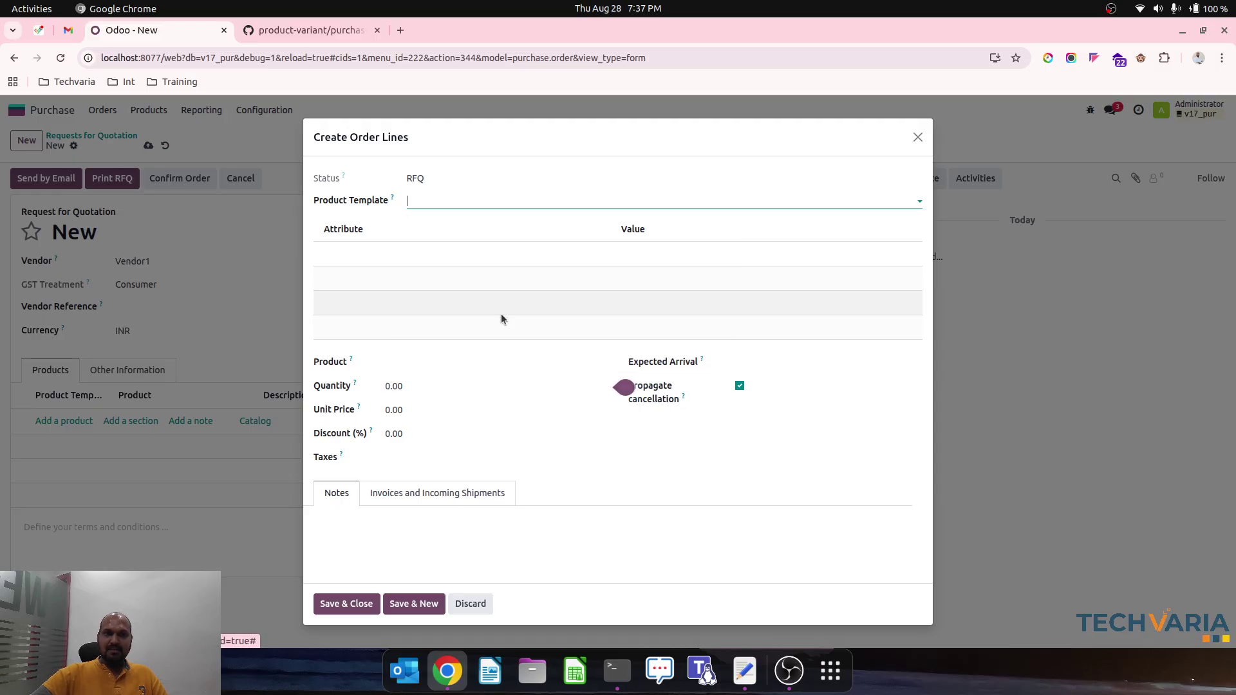
click(721, 251)
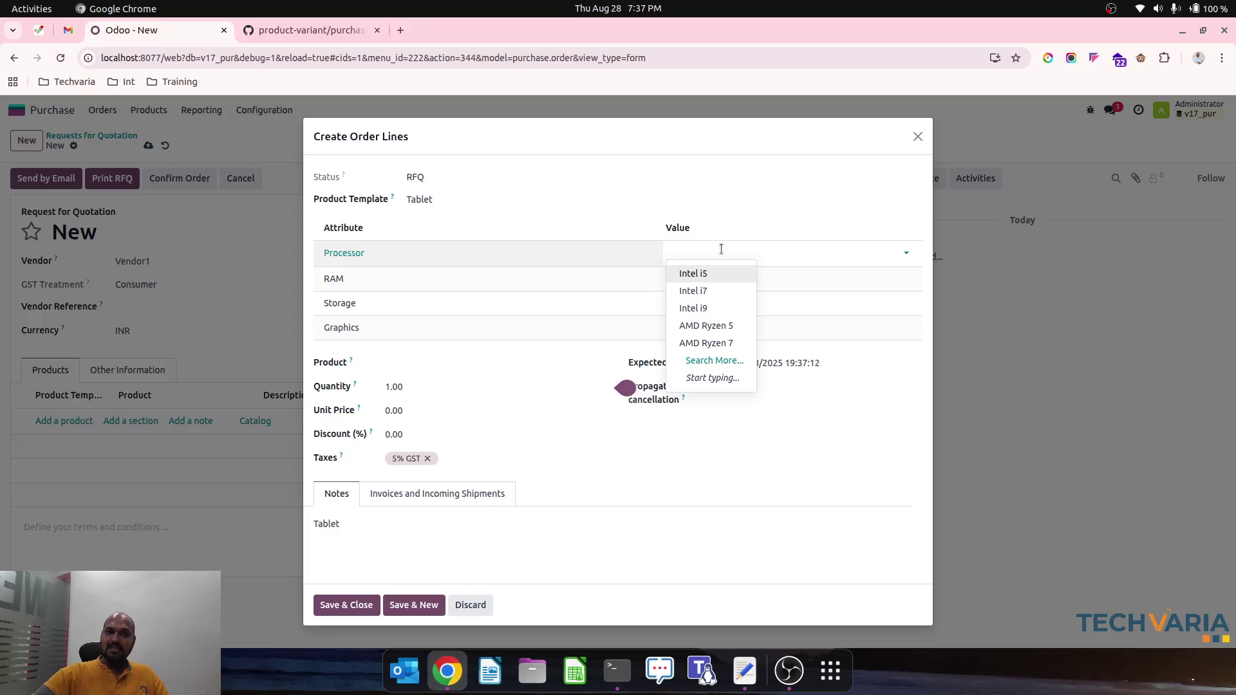
click(712, 273)
click(722, 277)
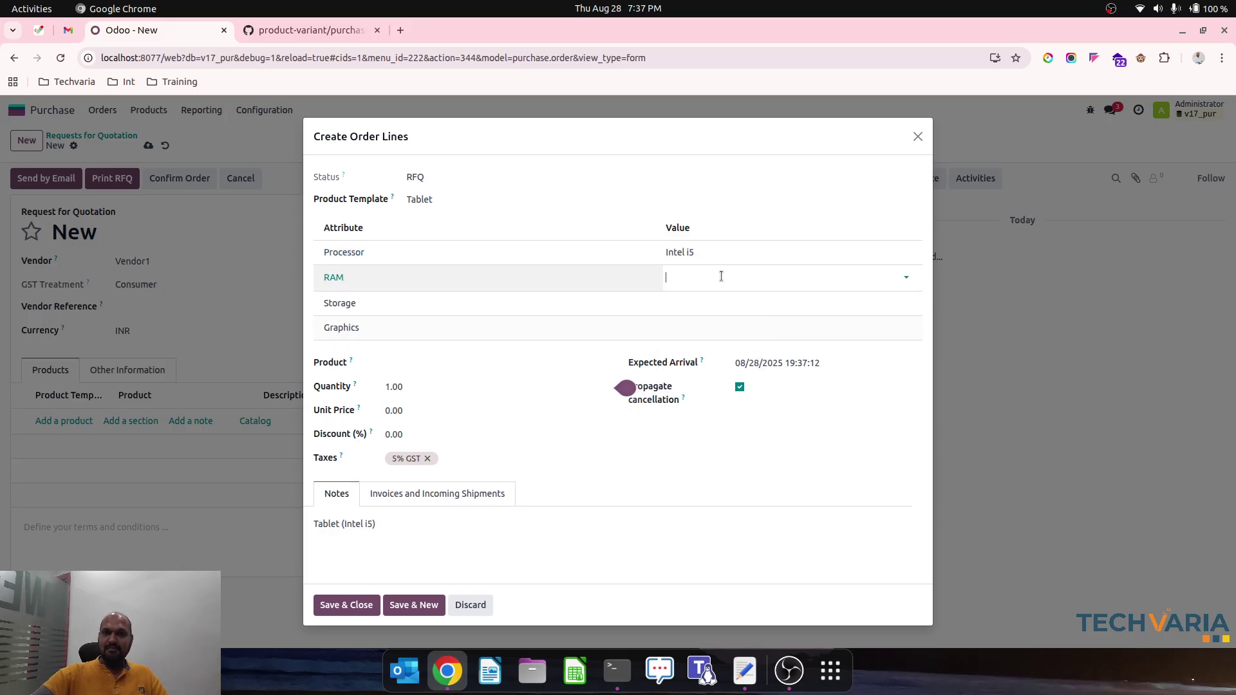
click(692, 315)
click(739, 302)
click(713, 324)
click(715, 326)
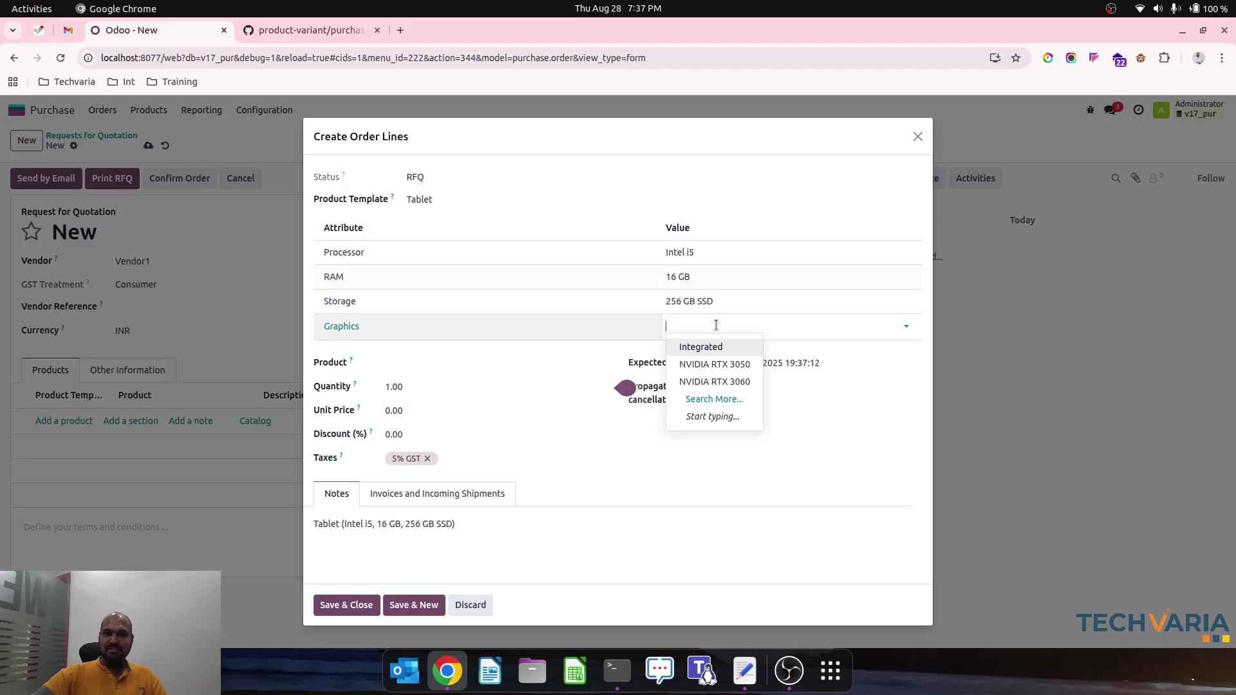
click(703, 348)
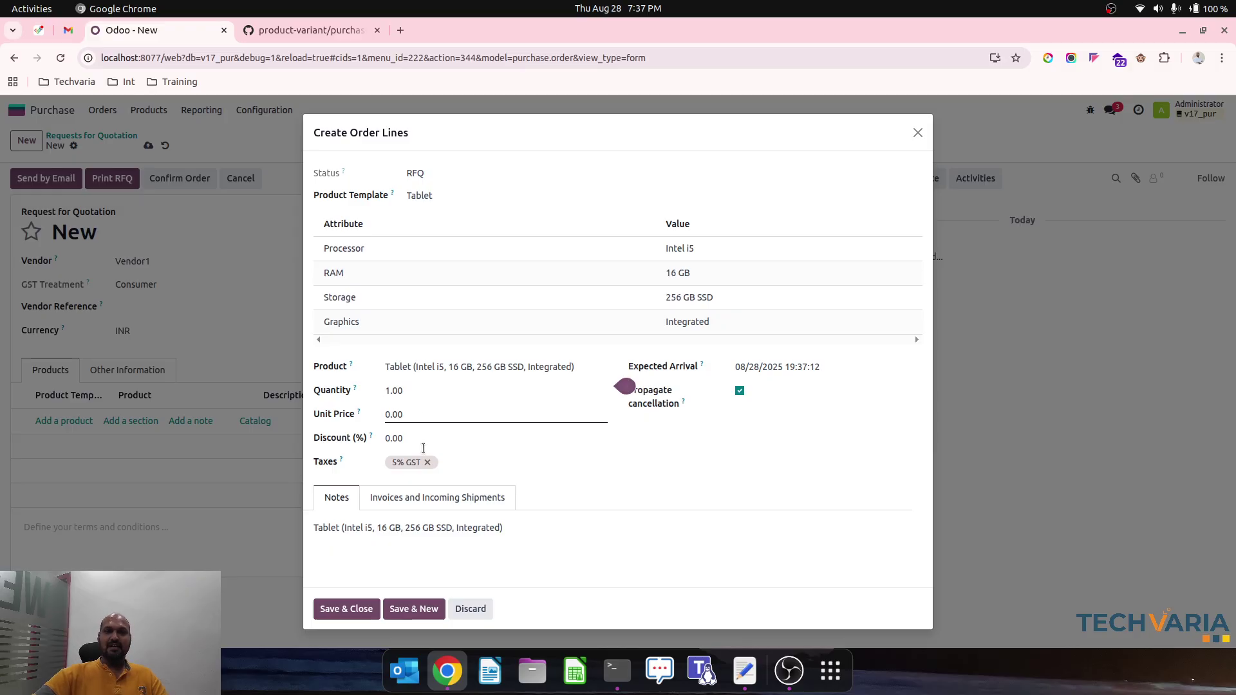
click(349, 607)
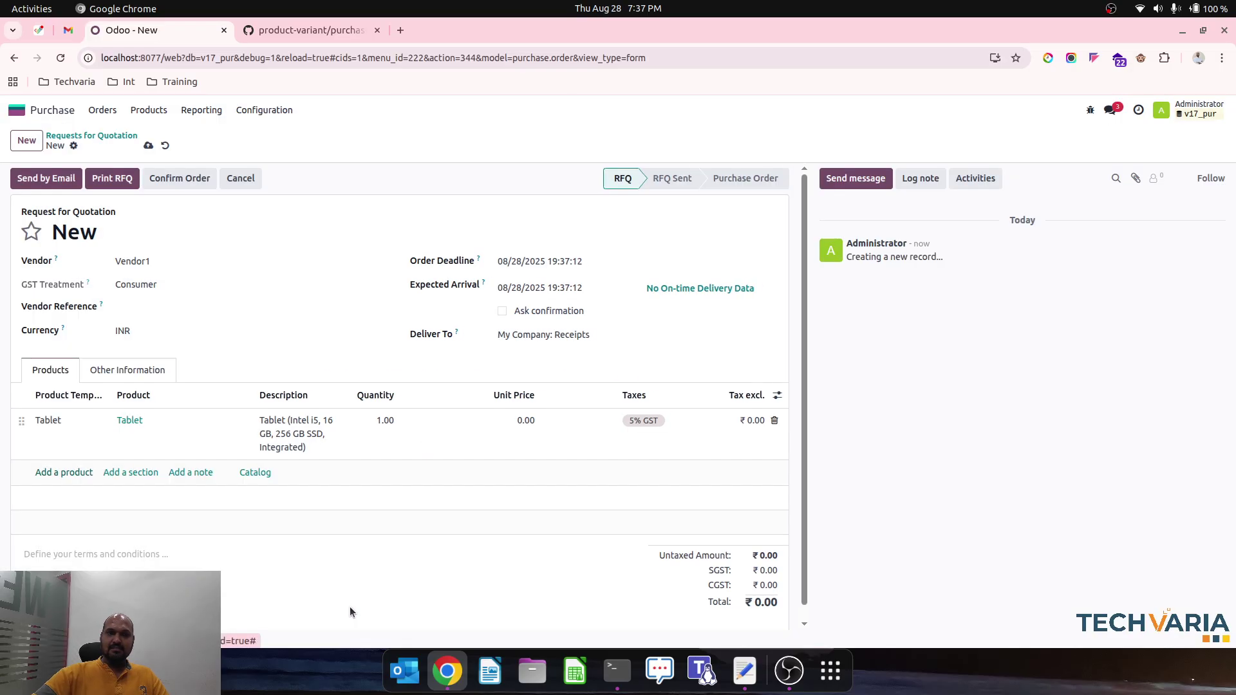
- Confirm P00003 as a purchase order and view its receipt WH/IN/00001
click(511, 423)
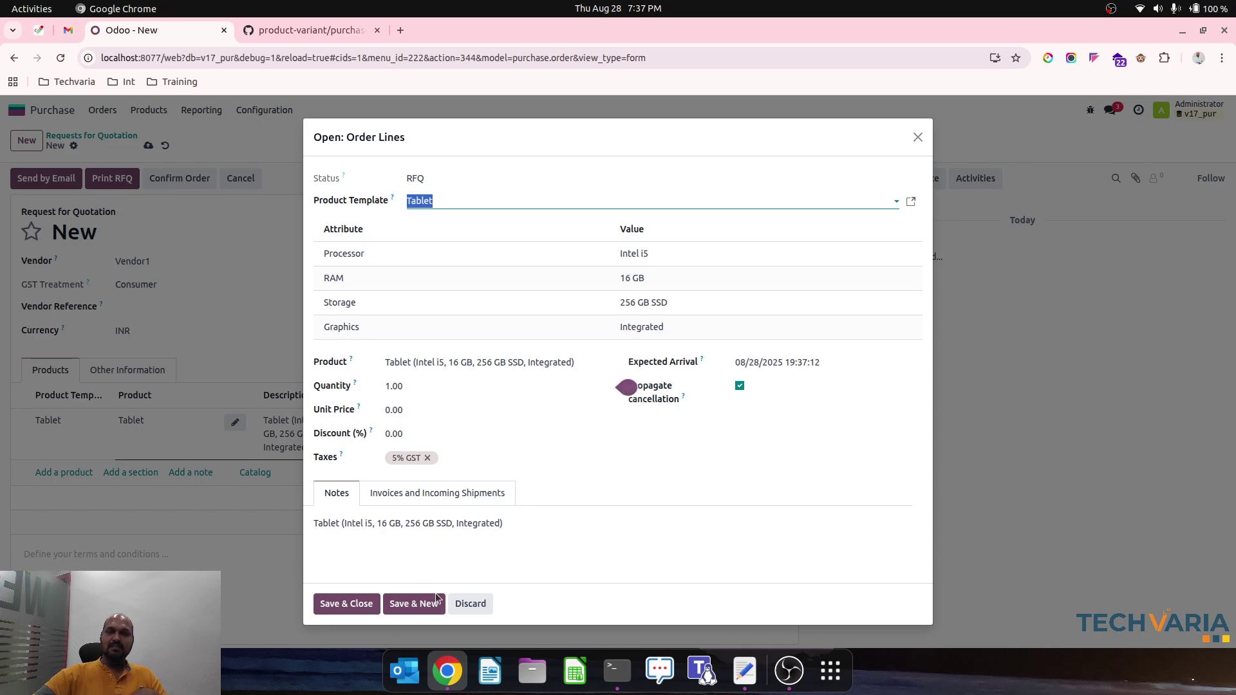
click(467, 604)
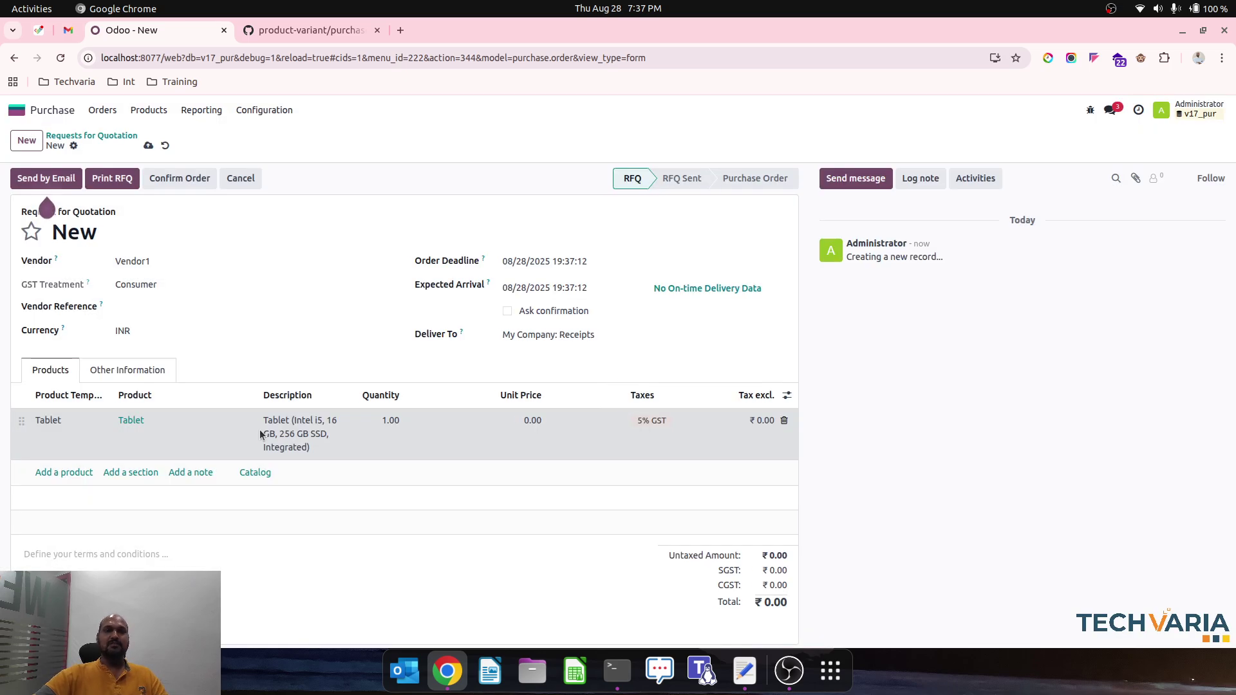
click(177, 180)
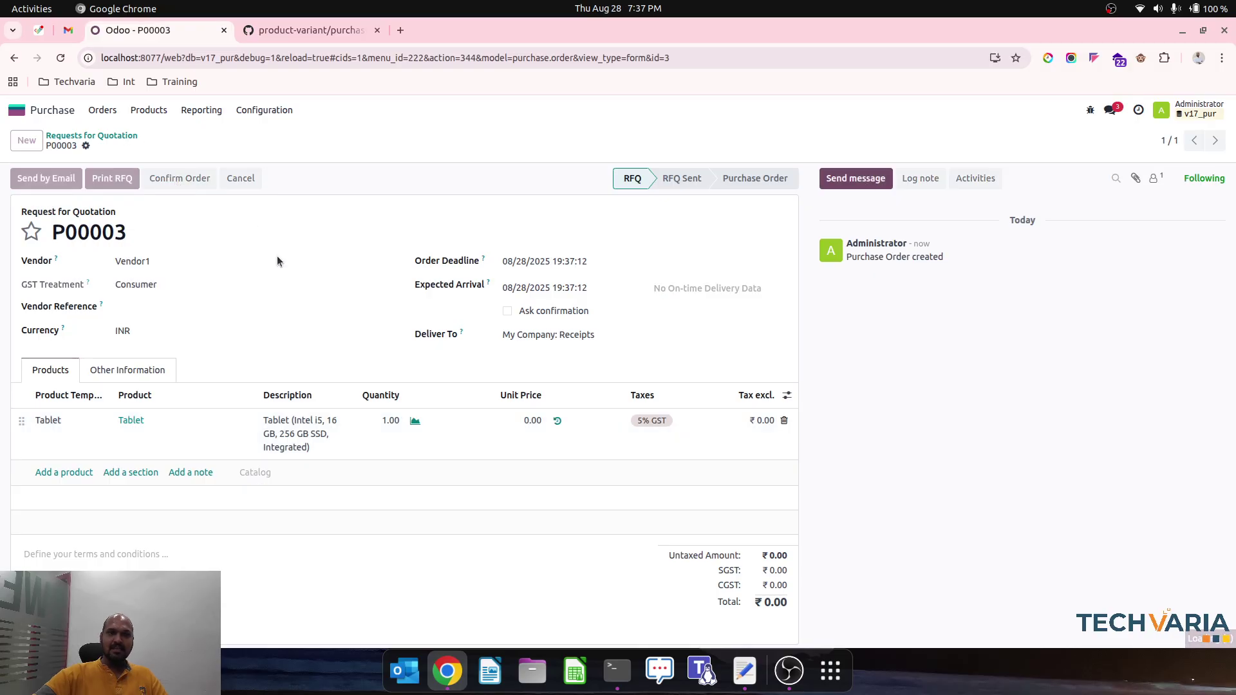
click(618, 140)
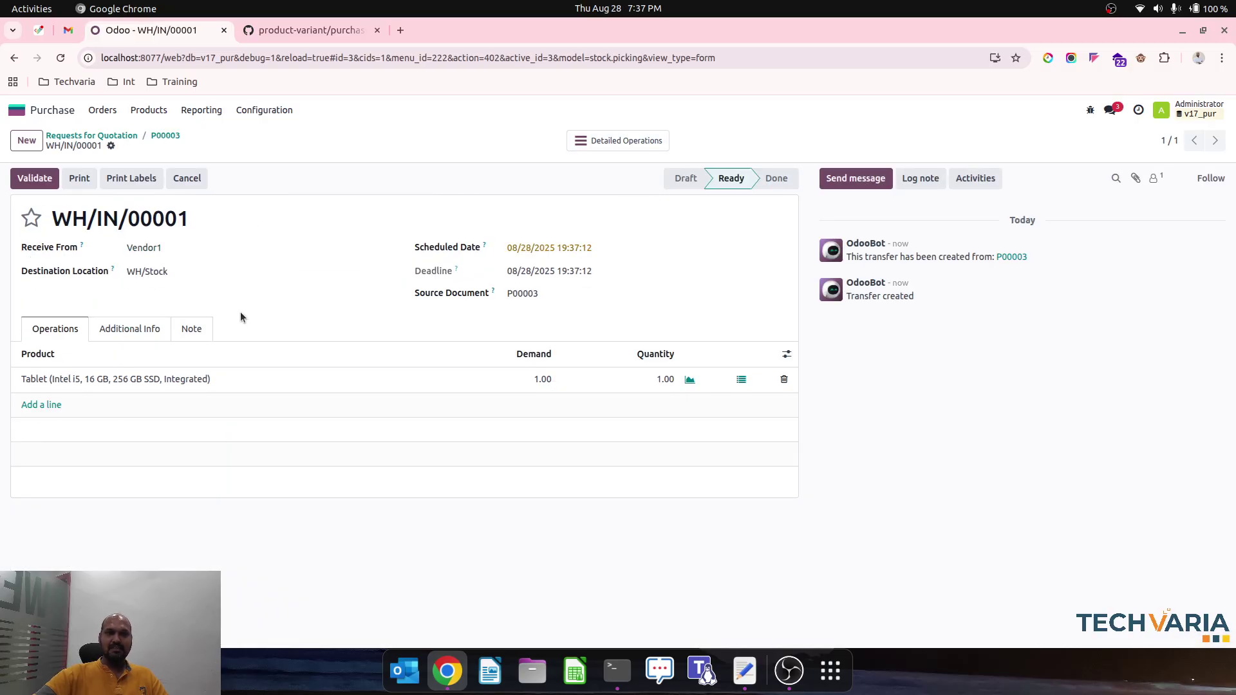
- Check the Tablet variant's purchased quantity, then return to P00003 and start a new RFQ
click(116, 383)
click(115, 380)
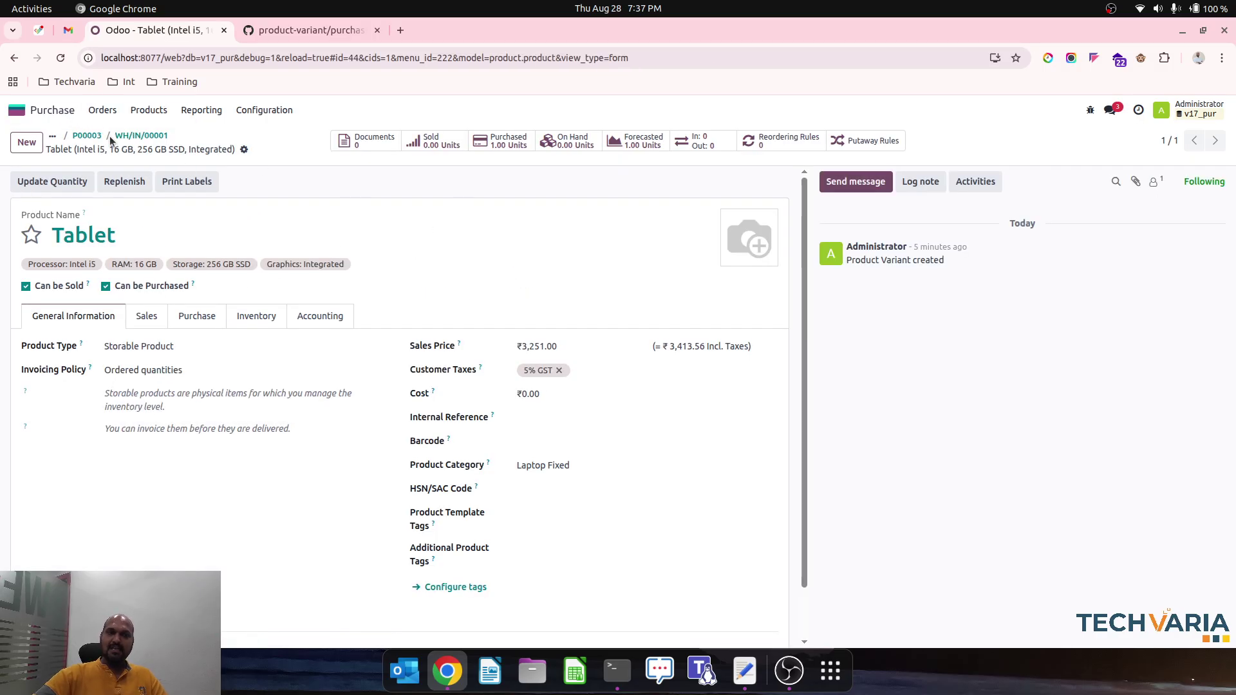
click(139, 136)
click(159, 135)
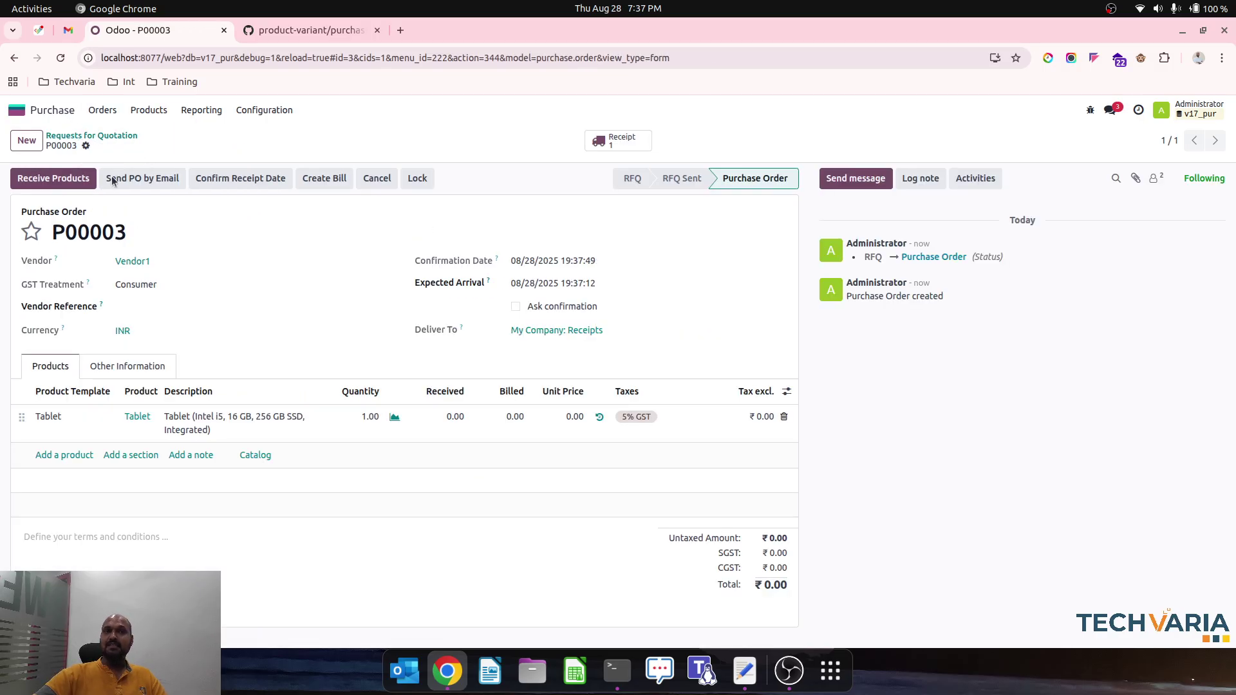
click(28, 141)
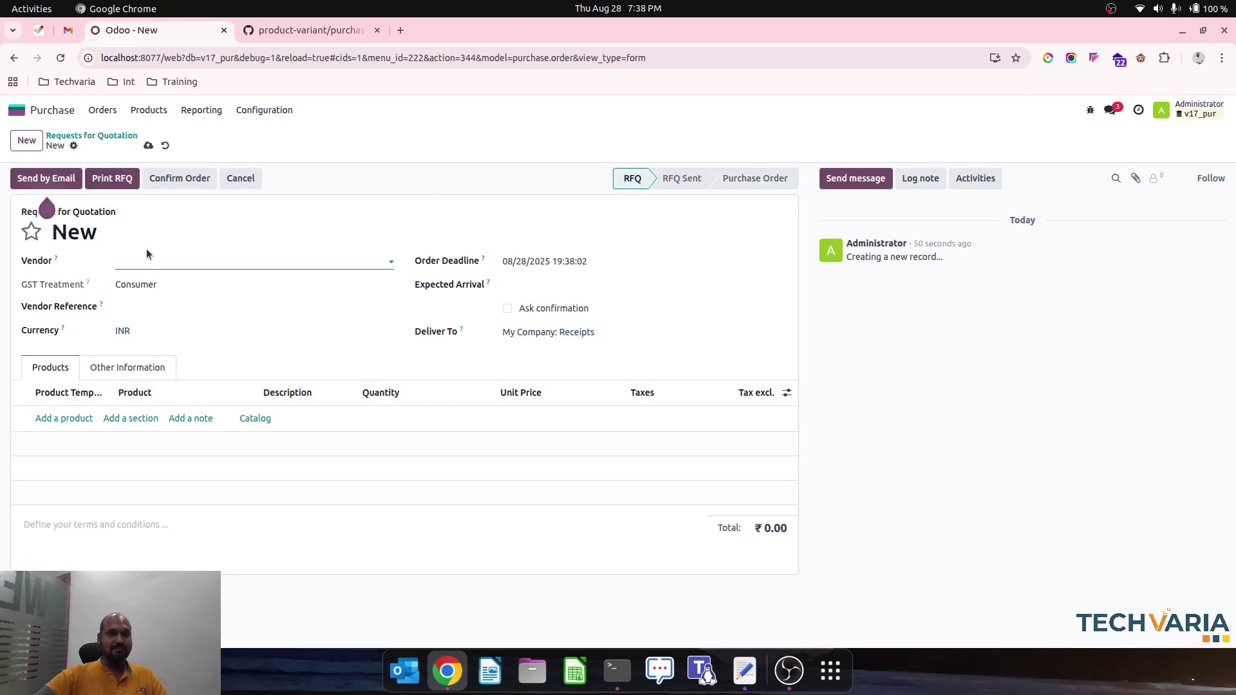
- Set Customer1 as vendor and add an order line using the Laptop template
click(158, 259)
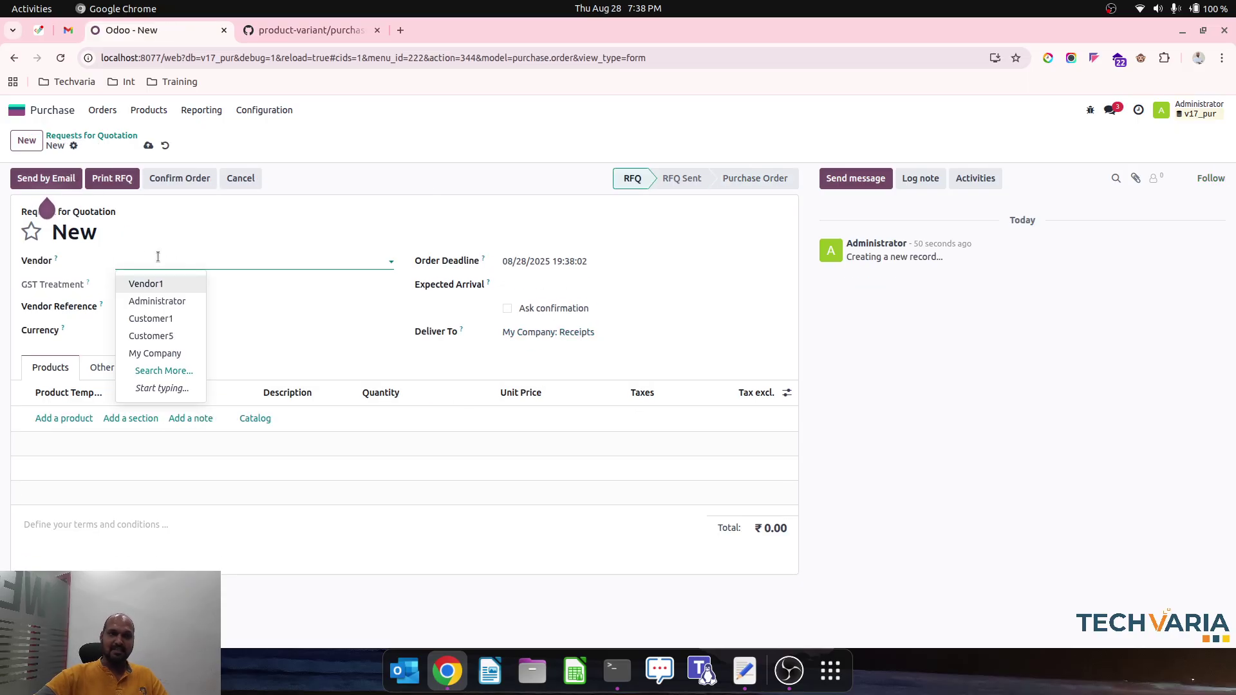
click(168, 320)
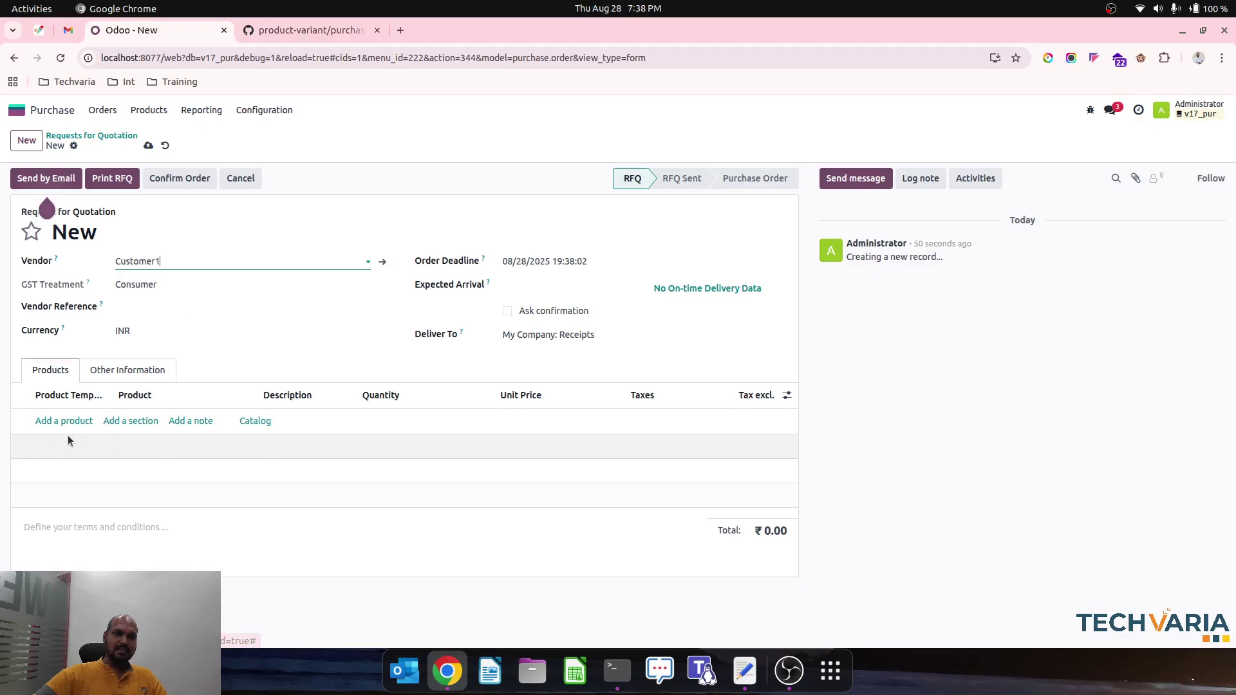
click(84, 422)
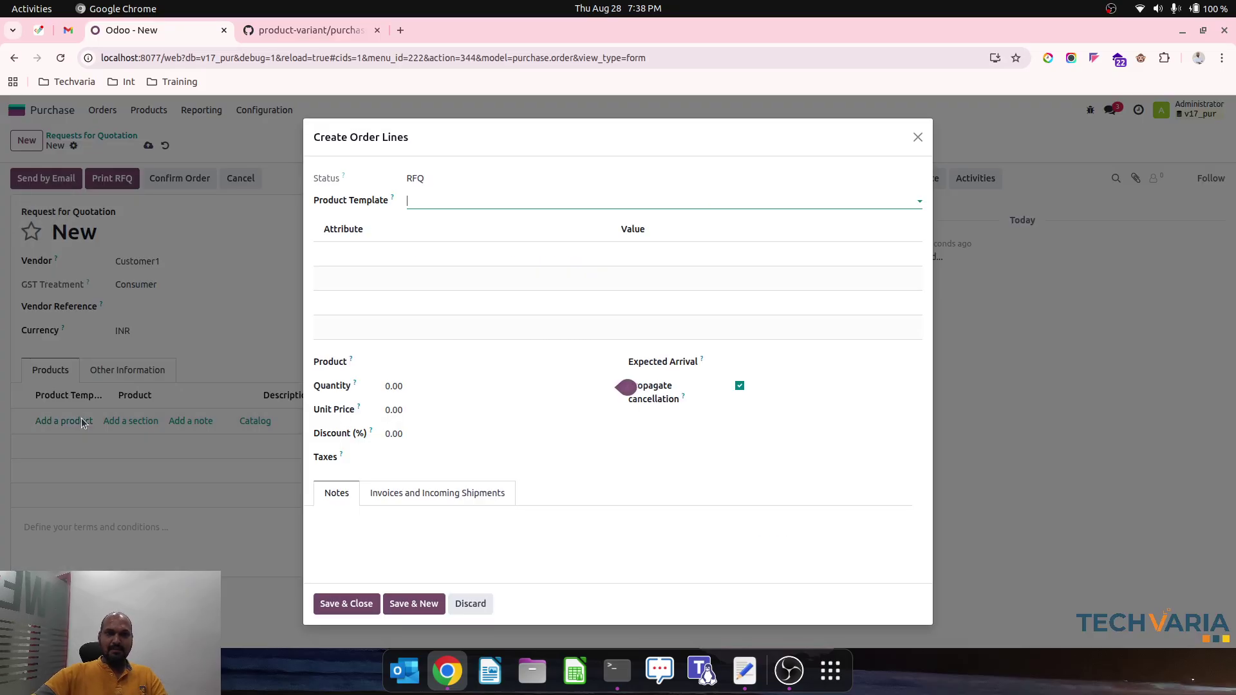
click(436, 201)
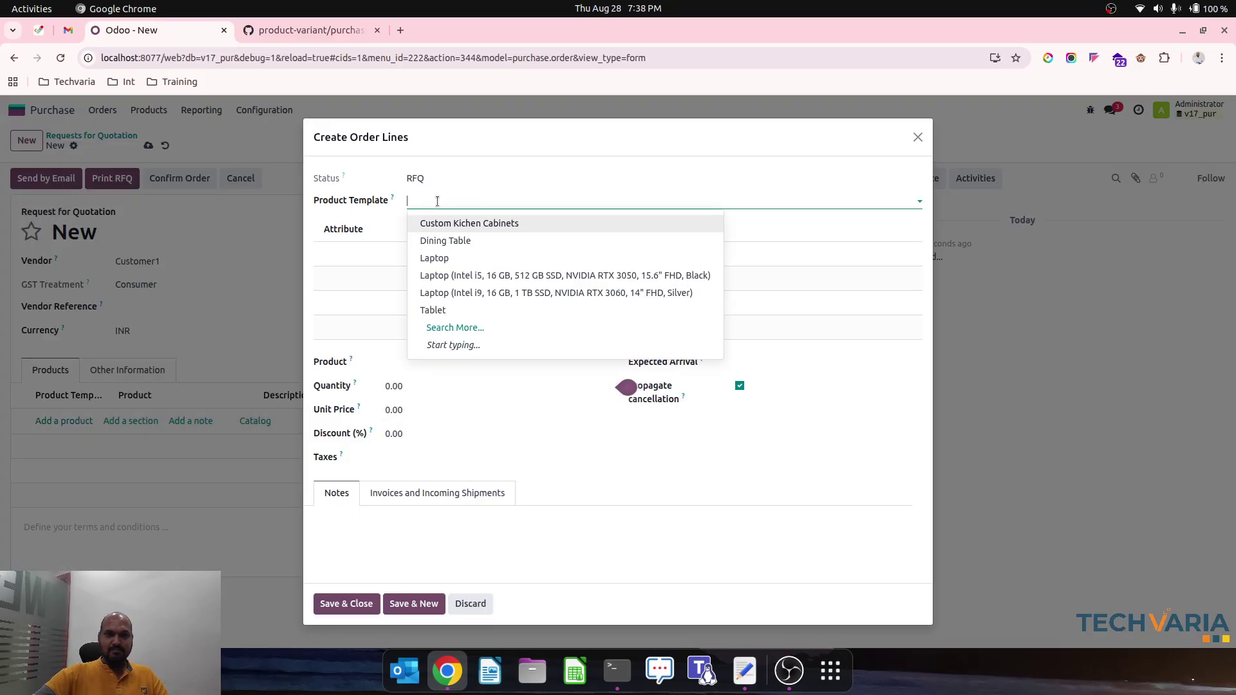
click(479, 328)
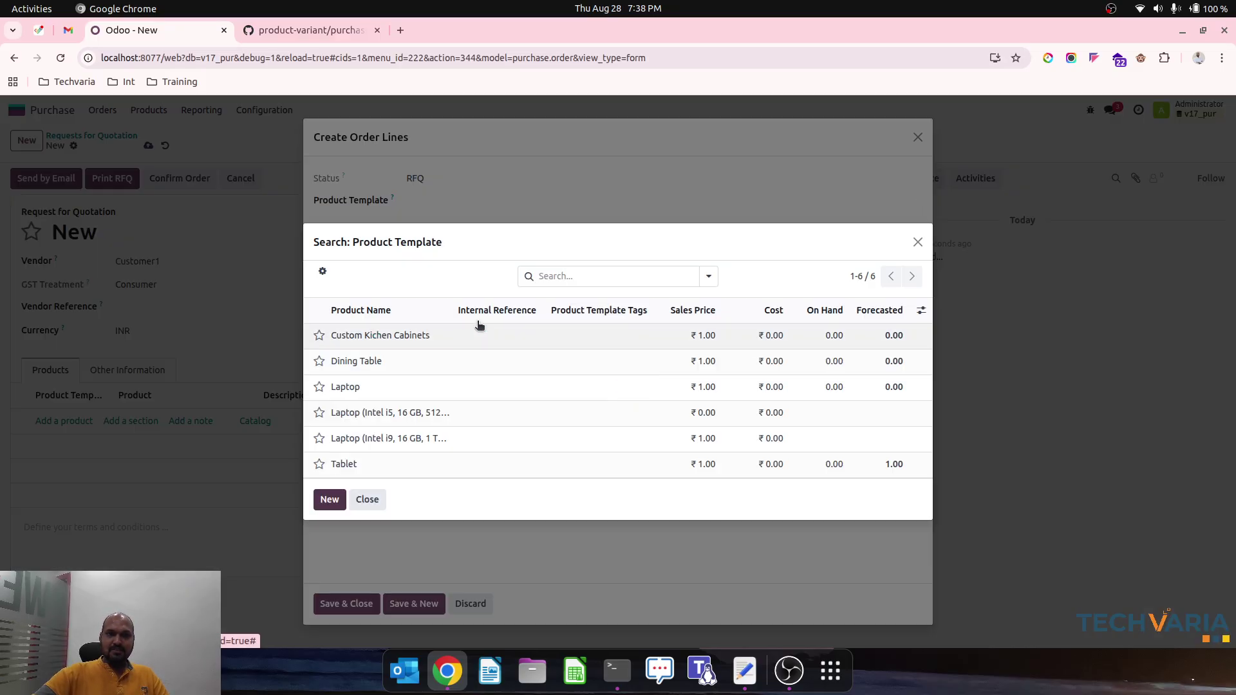
click(438, 390)
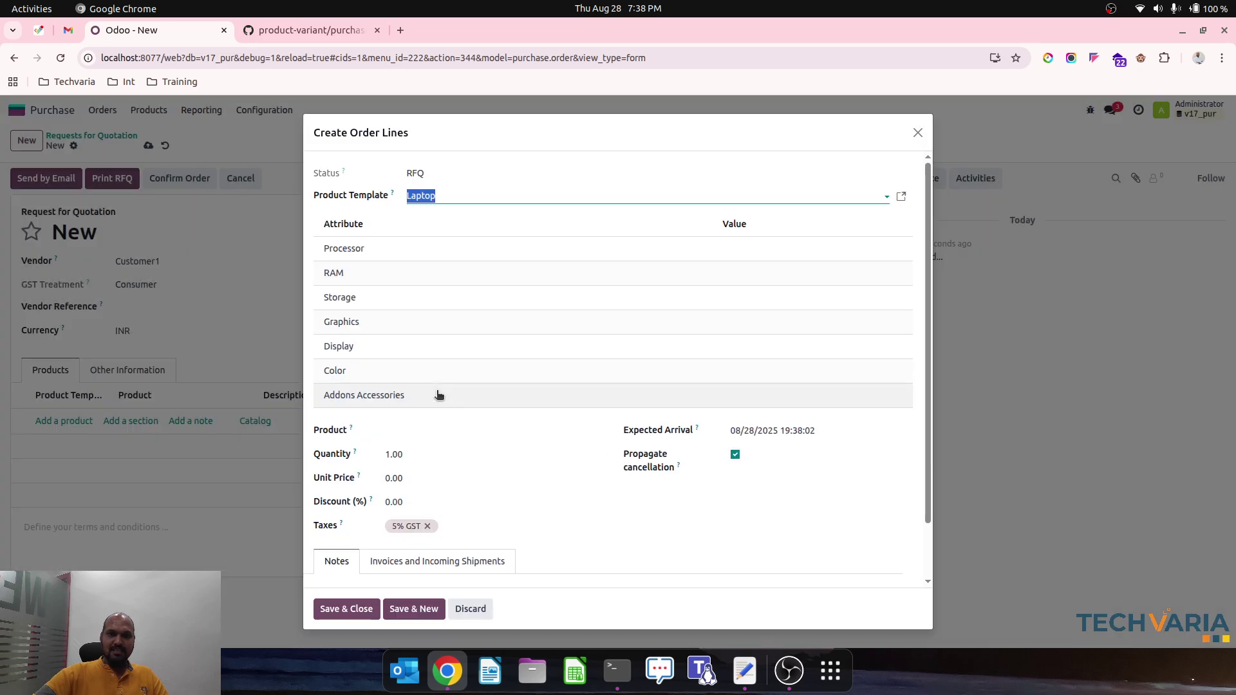
- Set the Laptop's processor to Intel i7, RAM to 32 GB and storage to 1 TB SSD
click(765, 250)
click(764, 249)
click(759, 287)
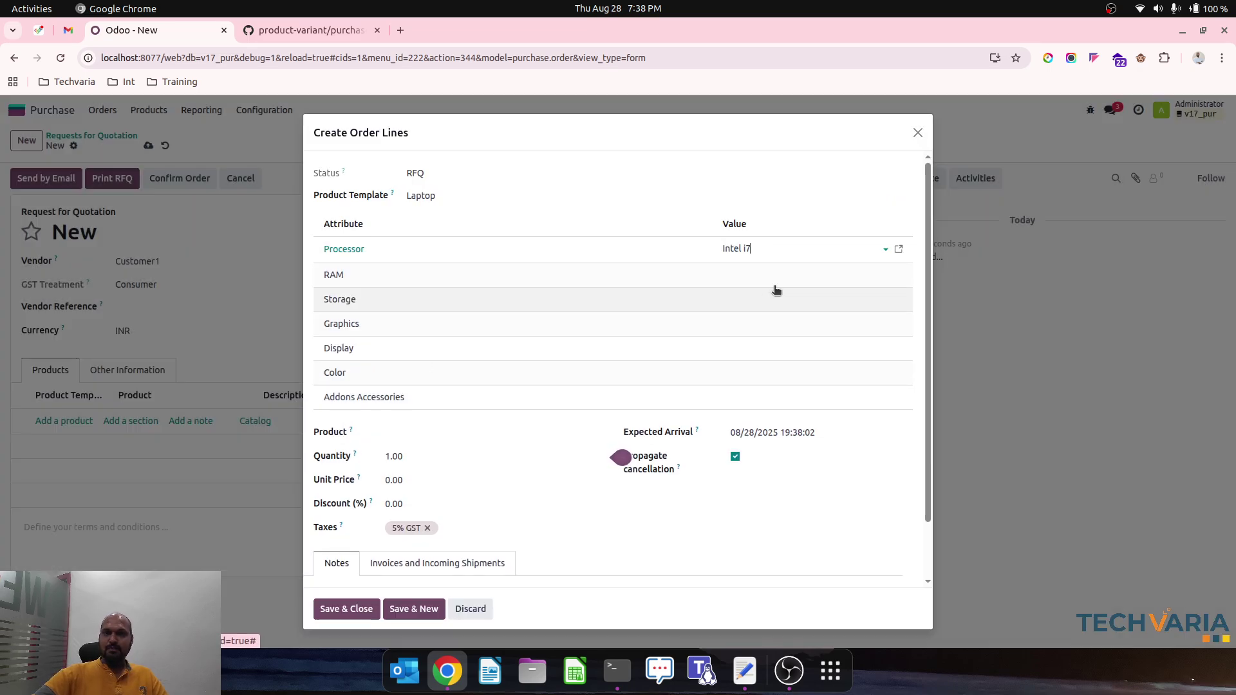
click(800, 273)
click(789, 275)
click(776, 333)
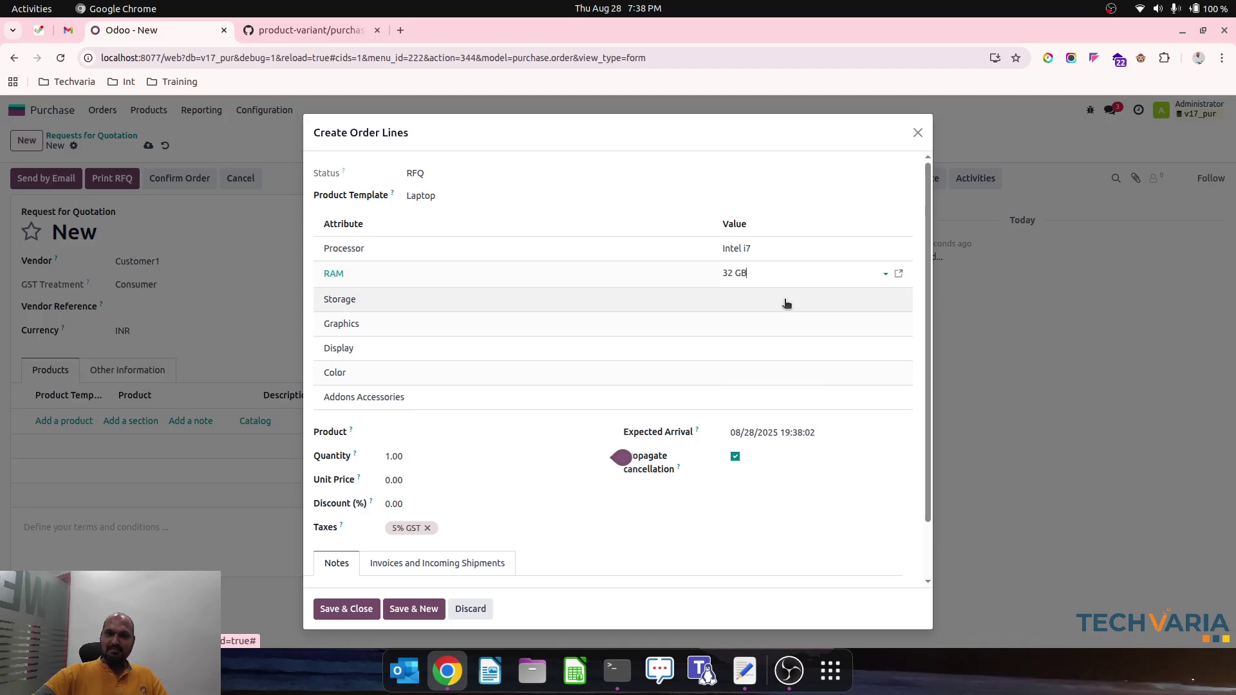
click(784, 297)
click(783, 297)
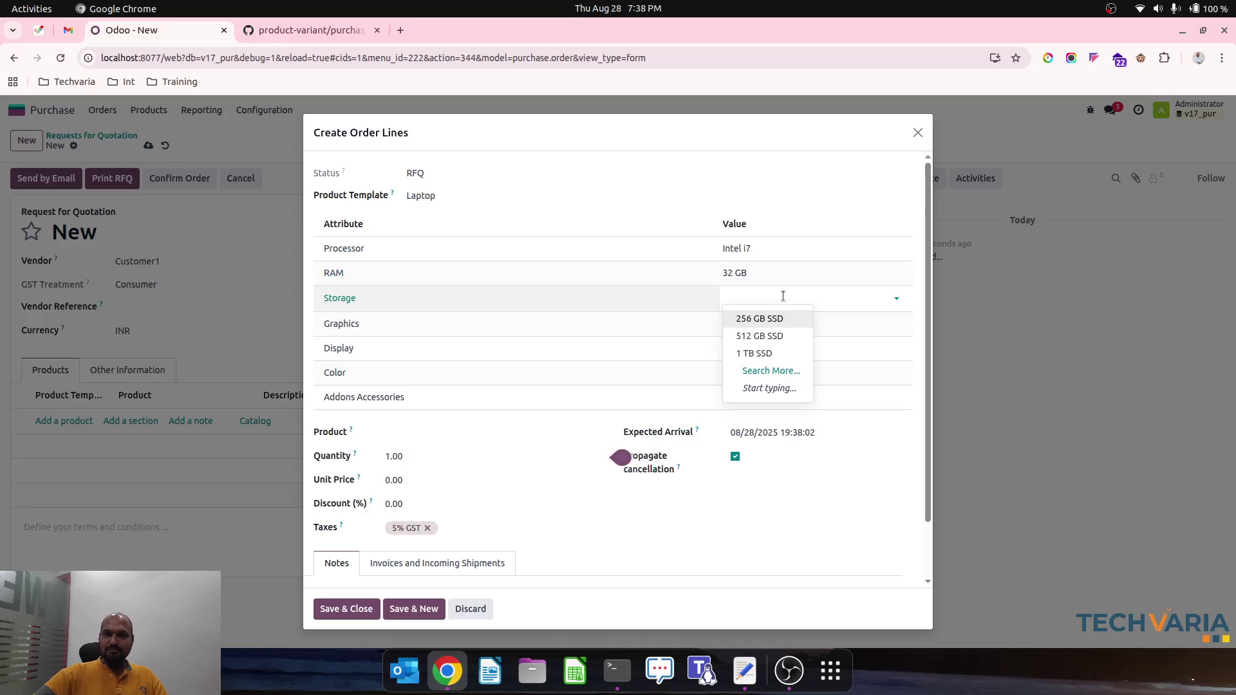
click(773, 353)
- Set graphics to NVIDIA RTX 3050, display to 15.6" FHD and colour to Black
click(786, 323)
click(789, 322)
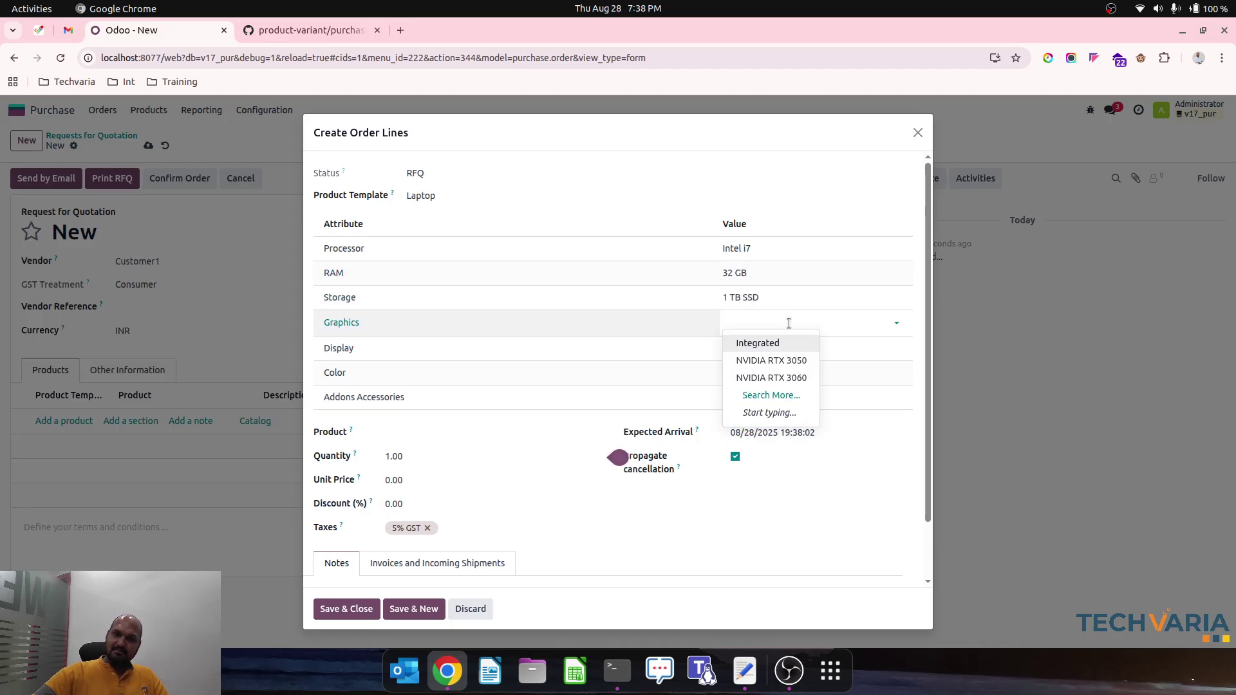
click(772, 360)
click(793, 349)
click(795, 349)
click(773, 384)
click(776, 370)
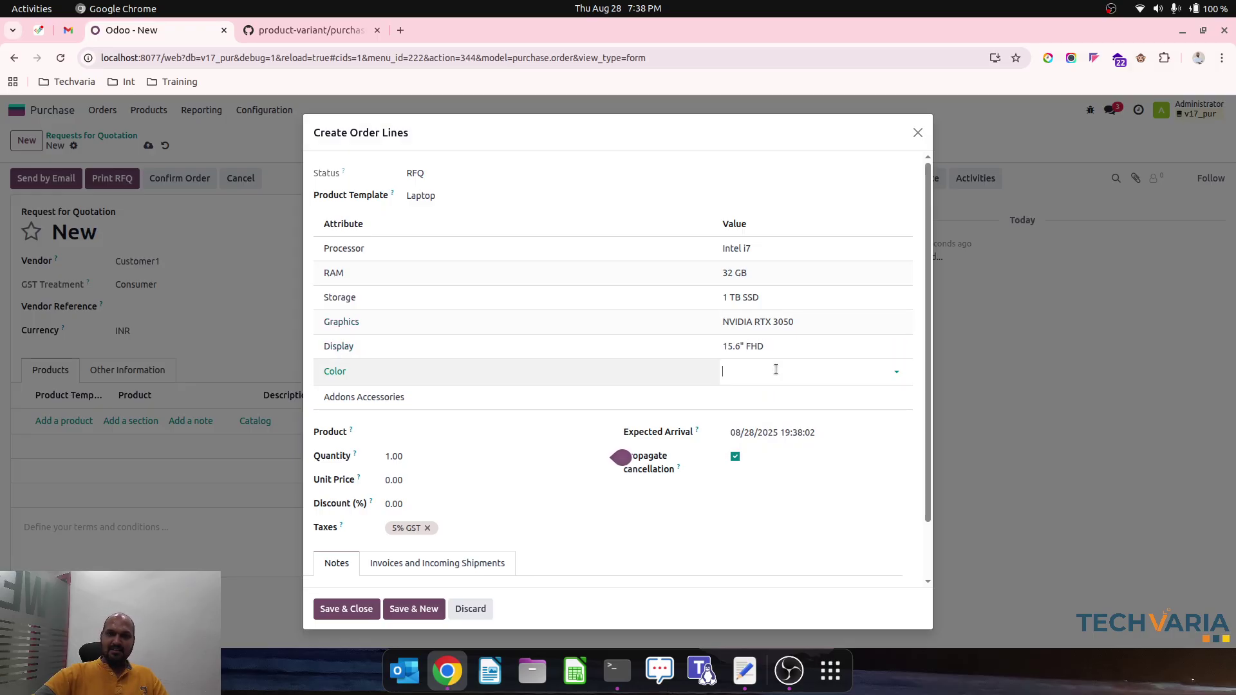
click(776, 371)
click(761, 389)
click(760, 394)
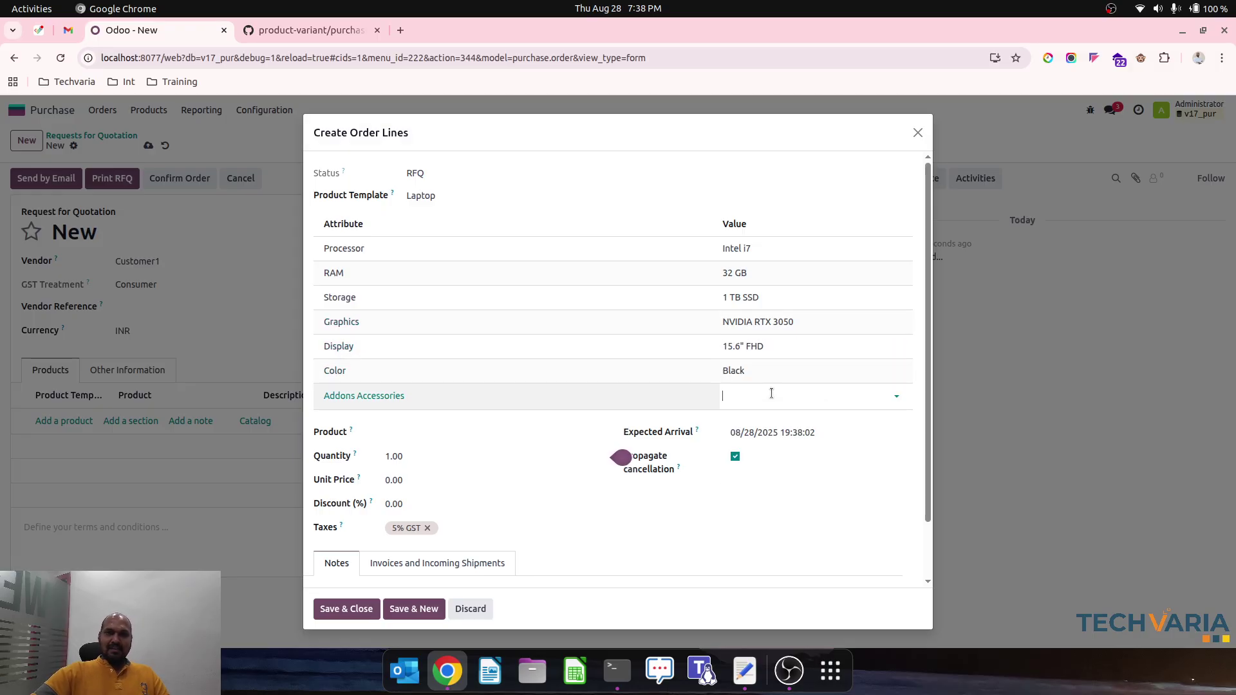
click(770, 394)
click(845, 430)
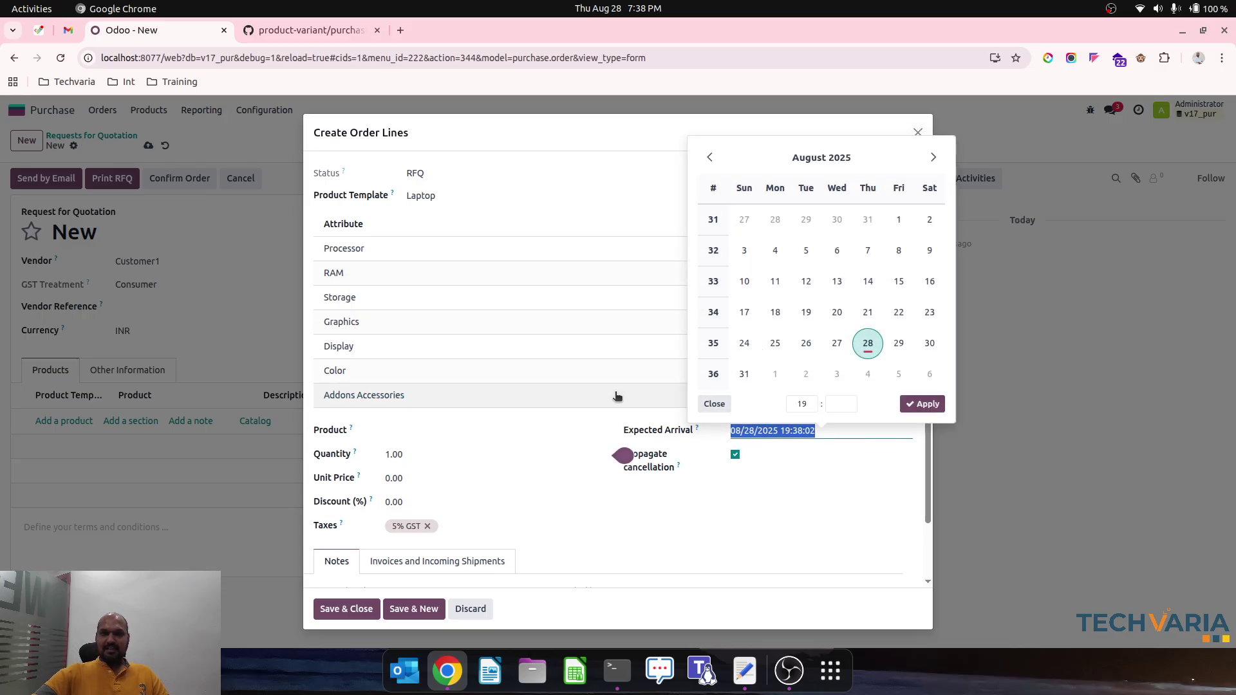
- Set quantity 5 and unit price 50,000, then attempt to save the line
click(419, 431)
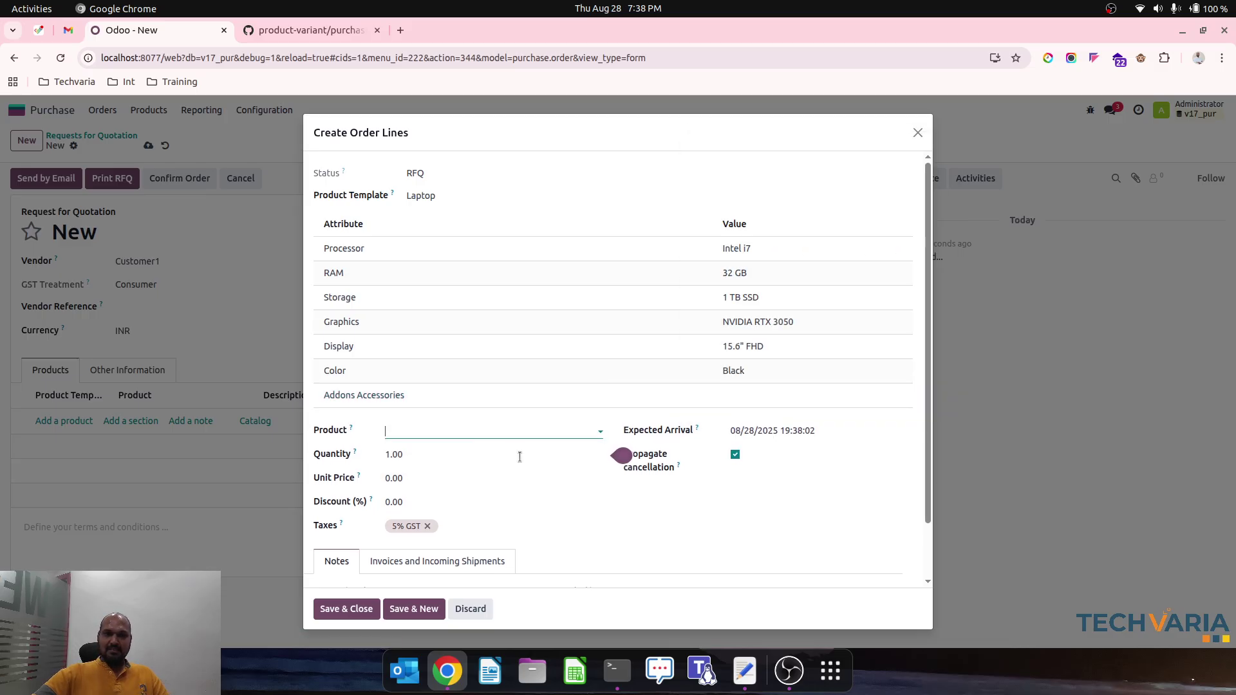
click(427, 453)
text(5)
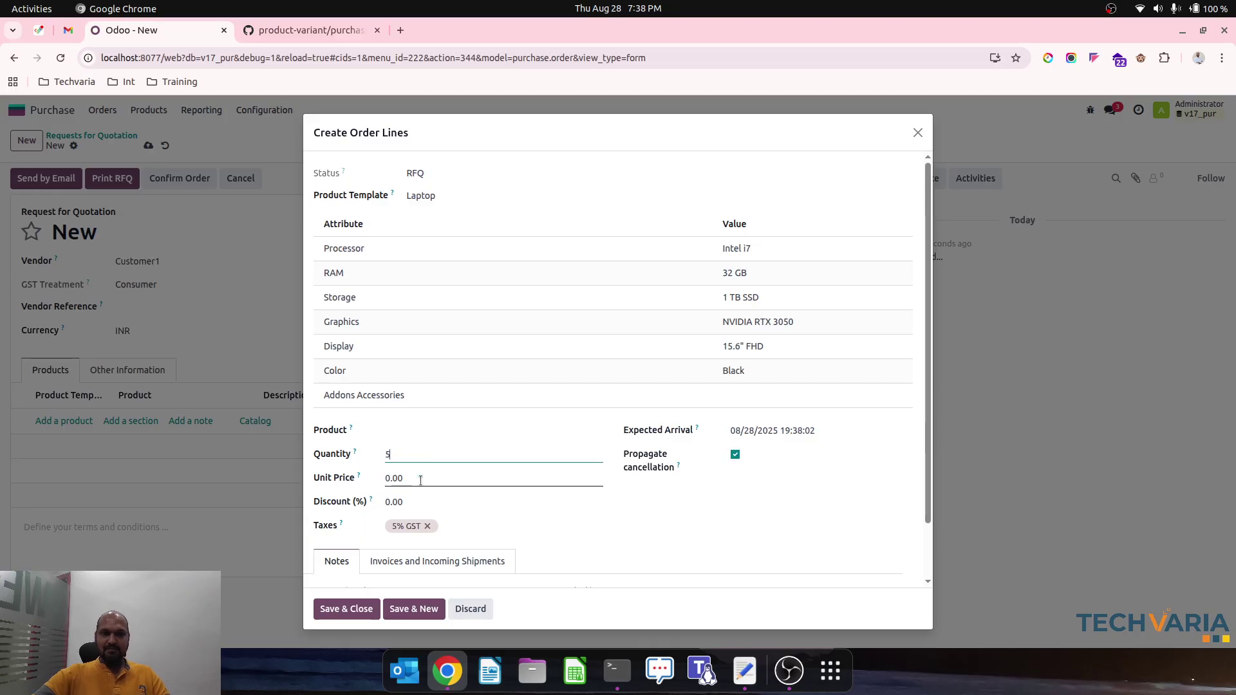
click(467, 483)
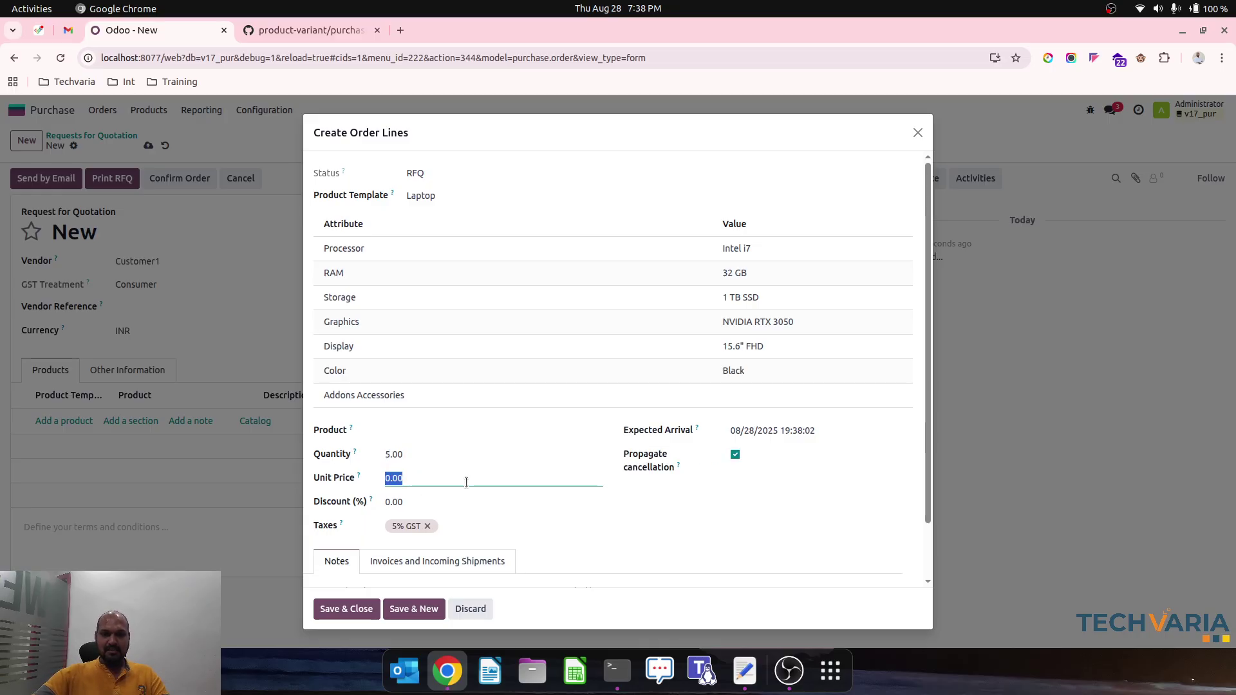
text(50000)
click(490, 528)
scroll(490, 529, down, 1)
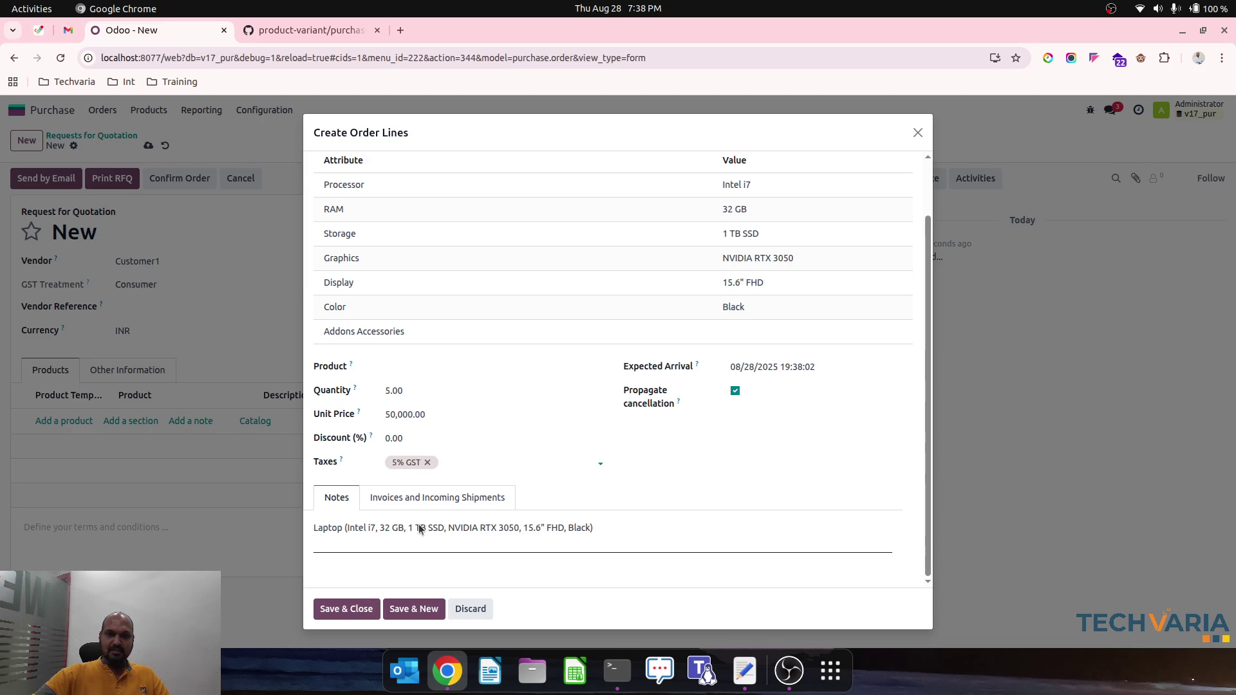
click(368, 609)
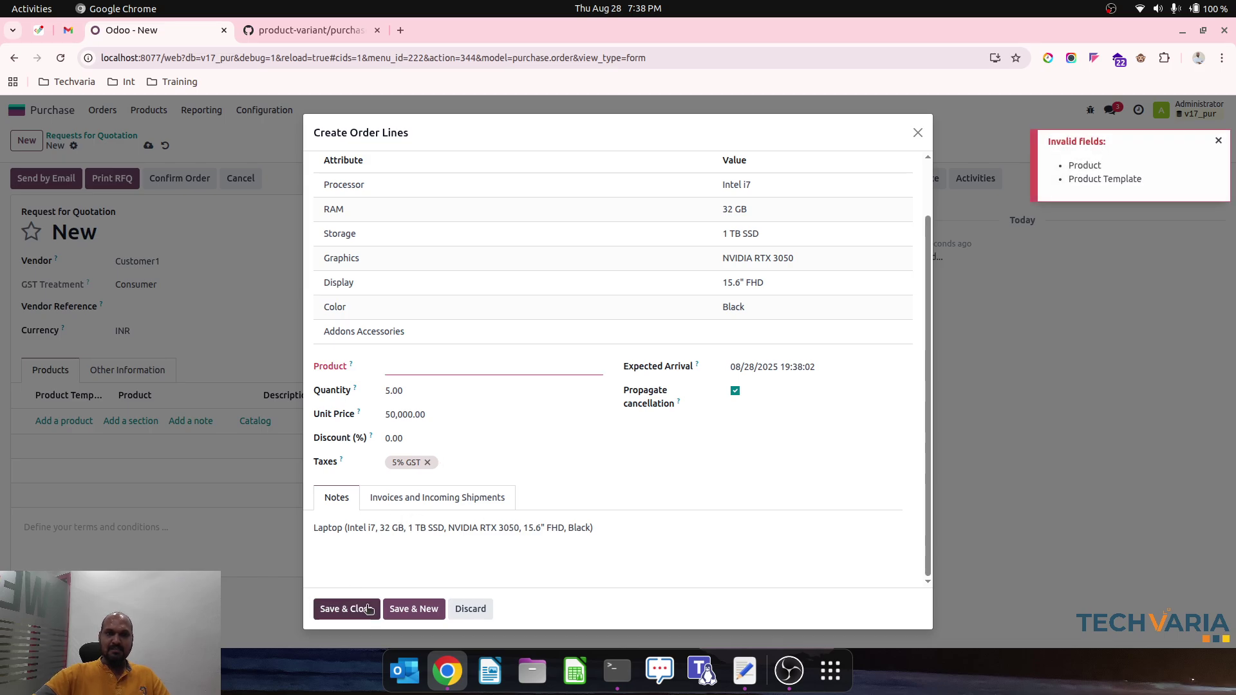
- Add Wireless Keyboard as accessory, create the Laptop variant now, and add the line
click(510, 368)
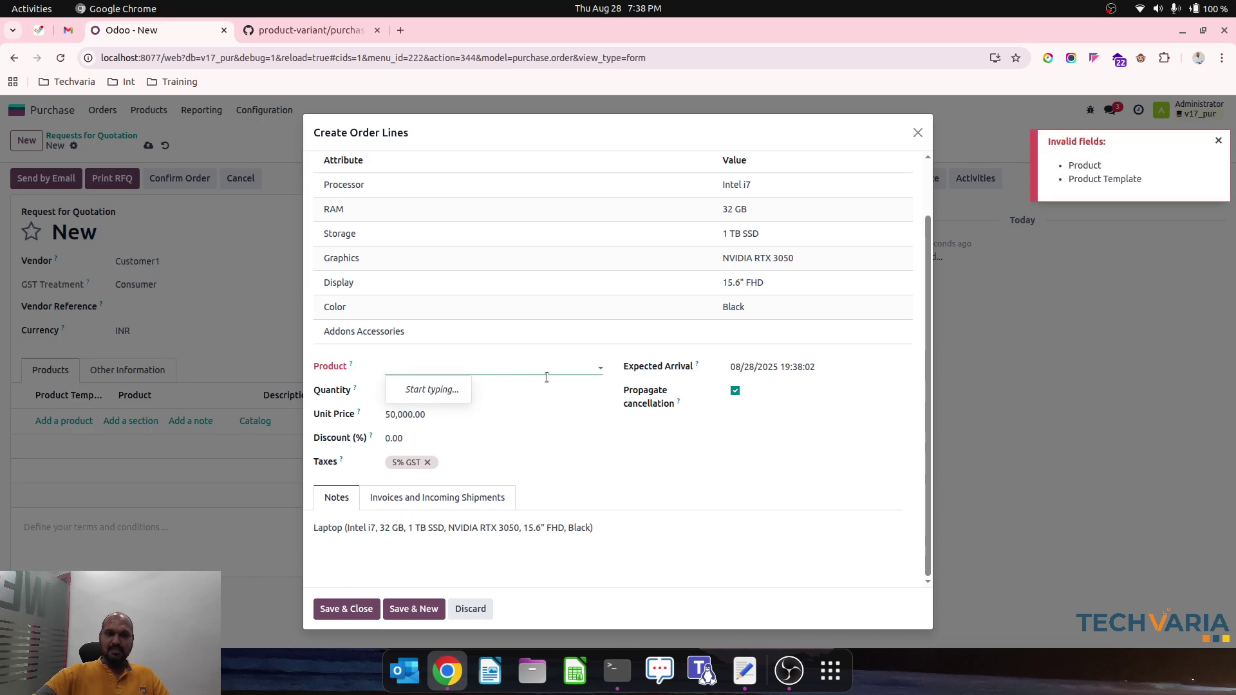
scroll(547, 377, up, 1)
click(761, 393)
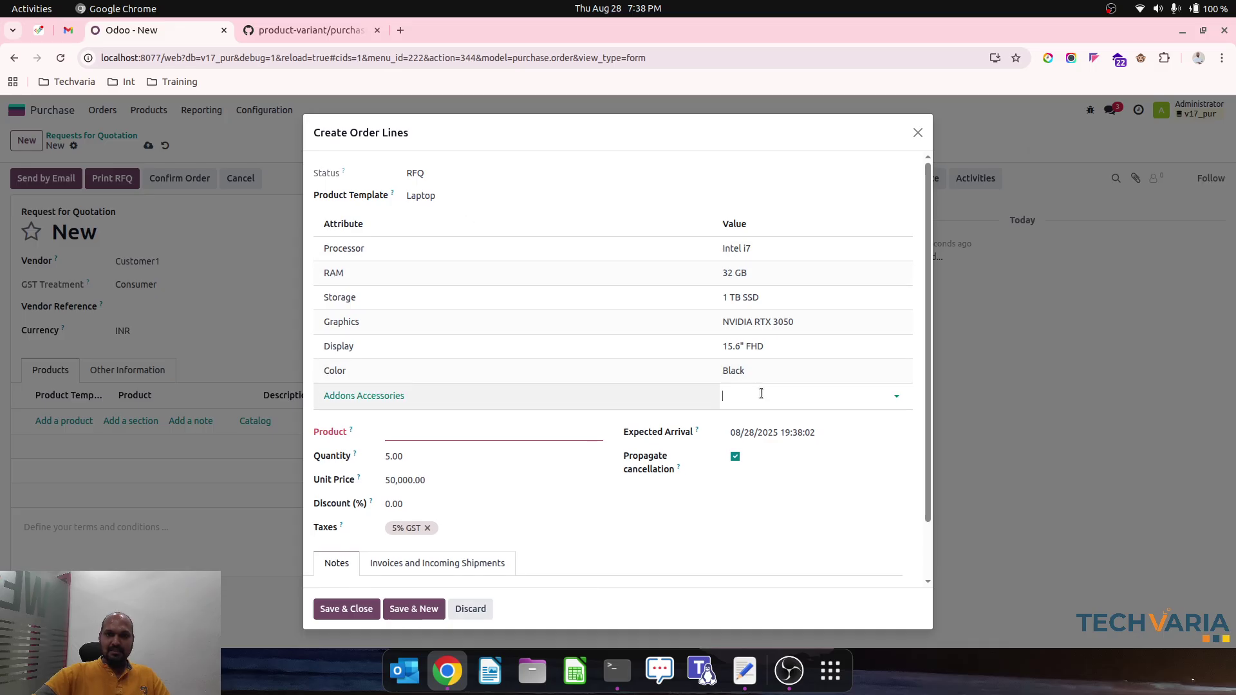
click(750, 418)
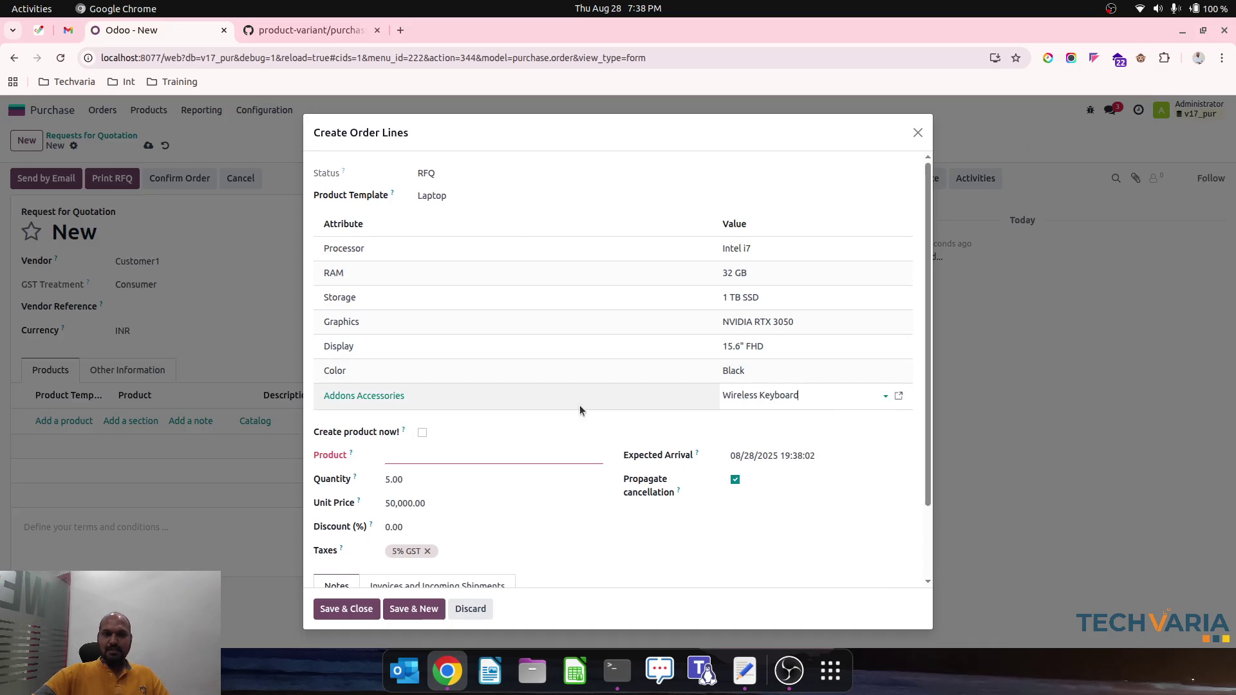
click(422, 433)
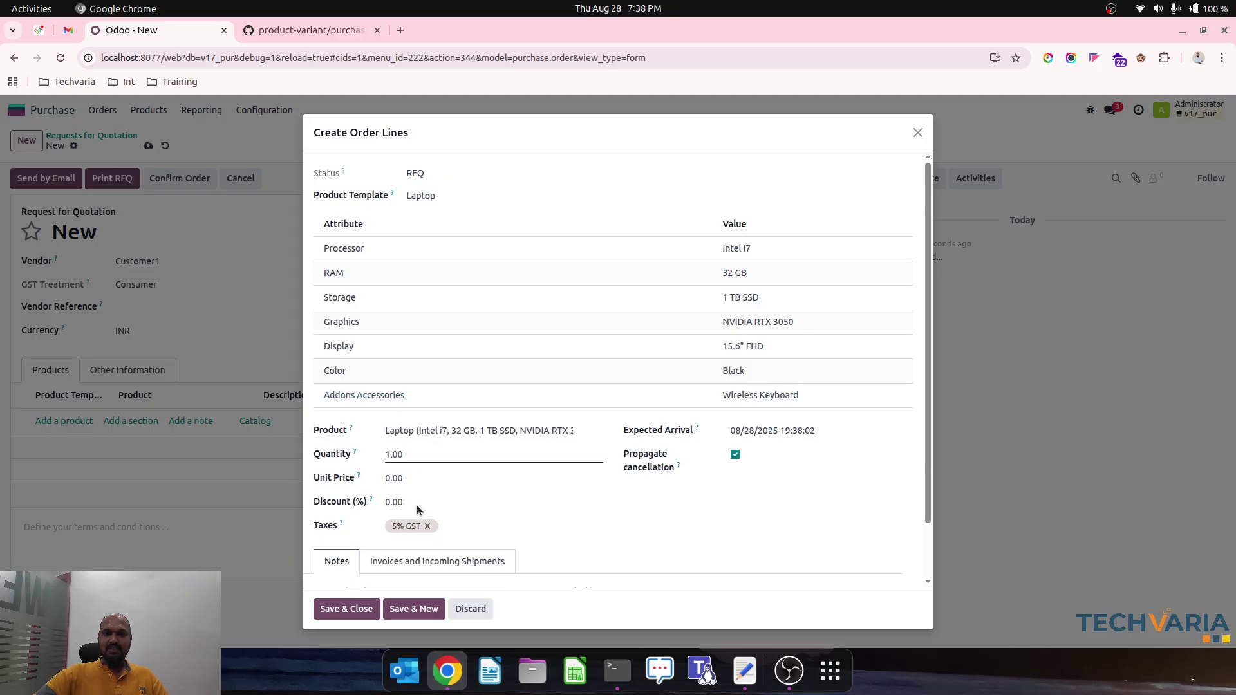
scroll(419, 567, down, 1)
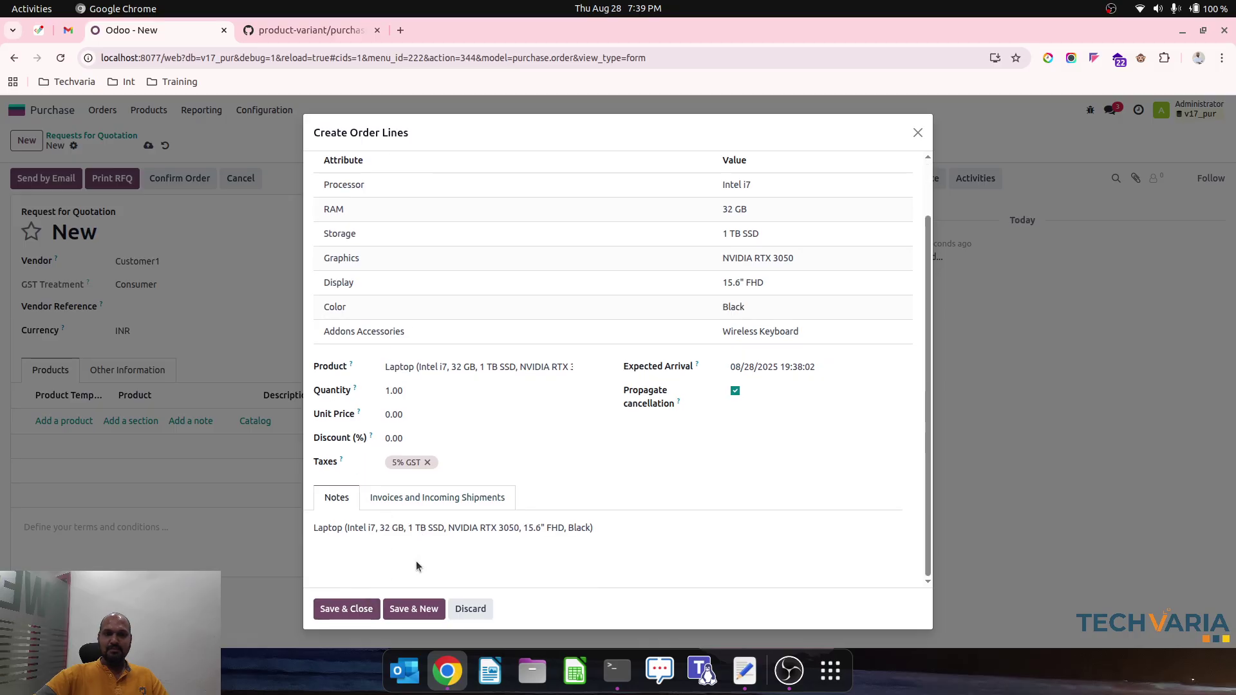
click(400, 501)
click(327, 507)
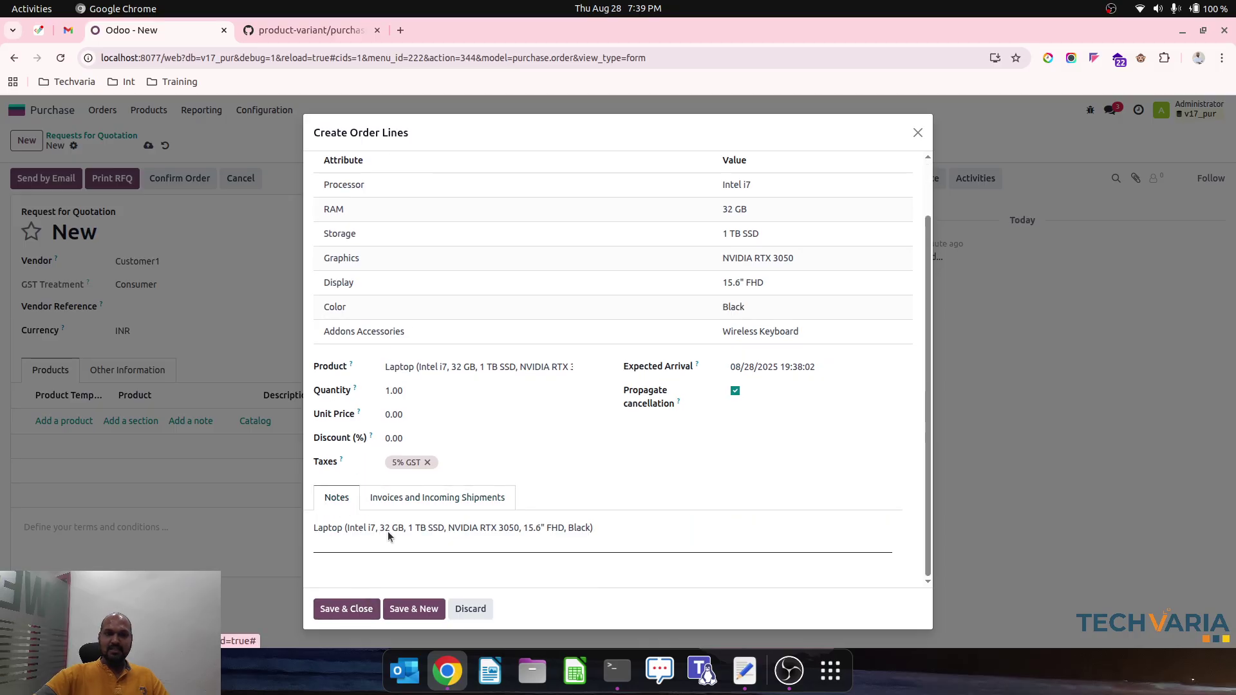
click(374, 609)
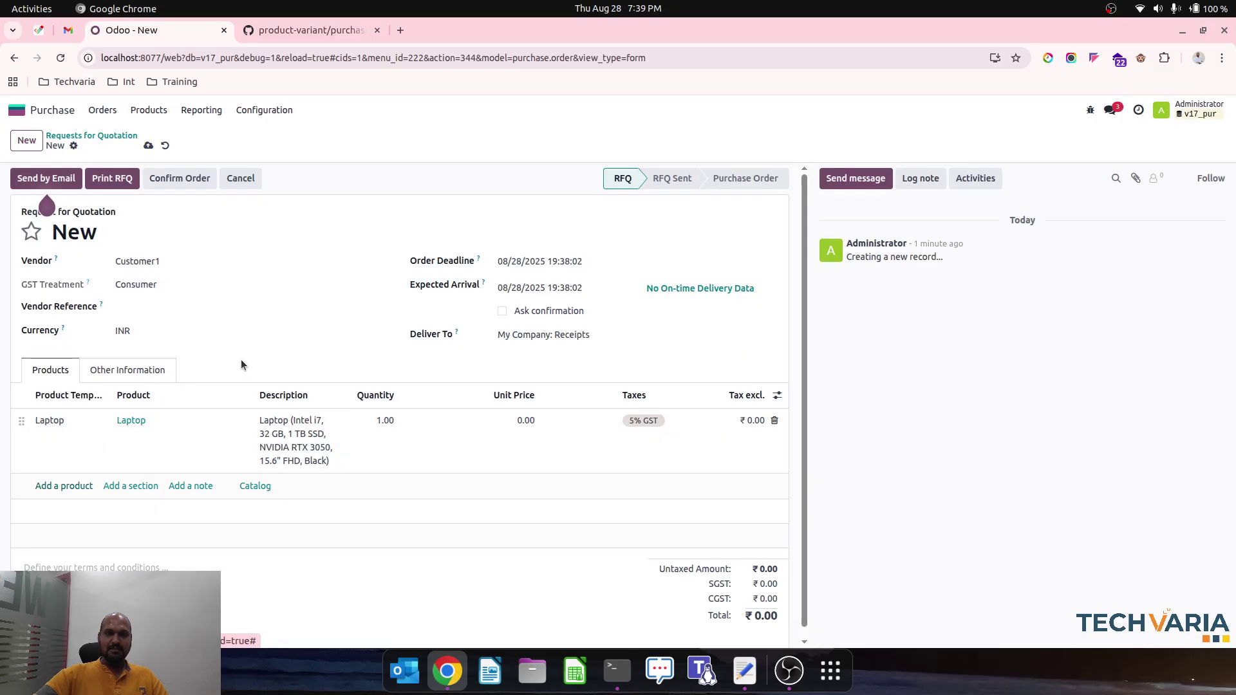
- Save and confirm purchase order P00004, then show the Purchase products list
click(148, 145)
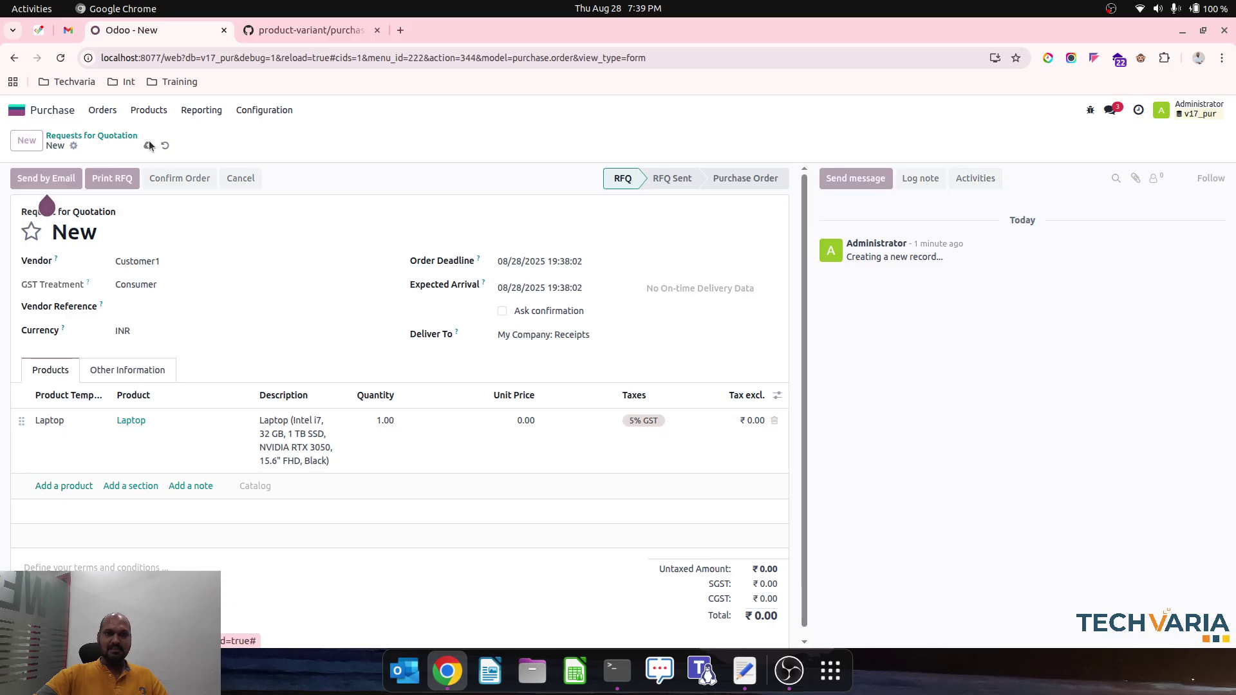
click(181, 179)
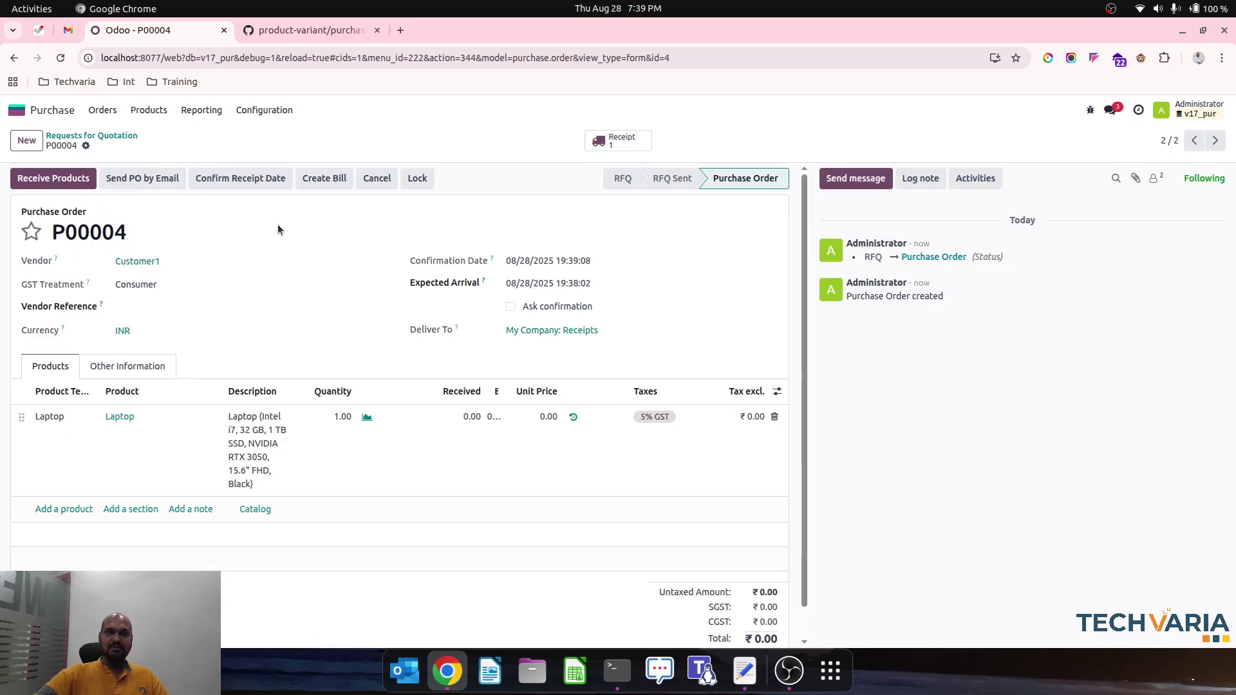
click(149, 110)
click(152, 132)
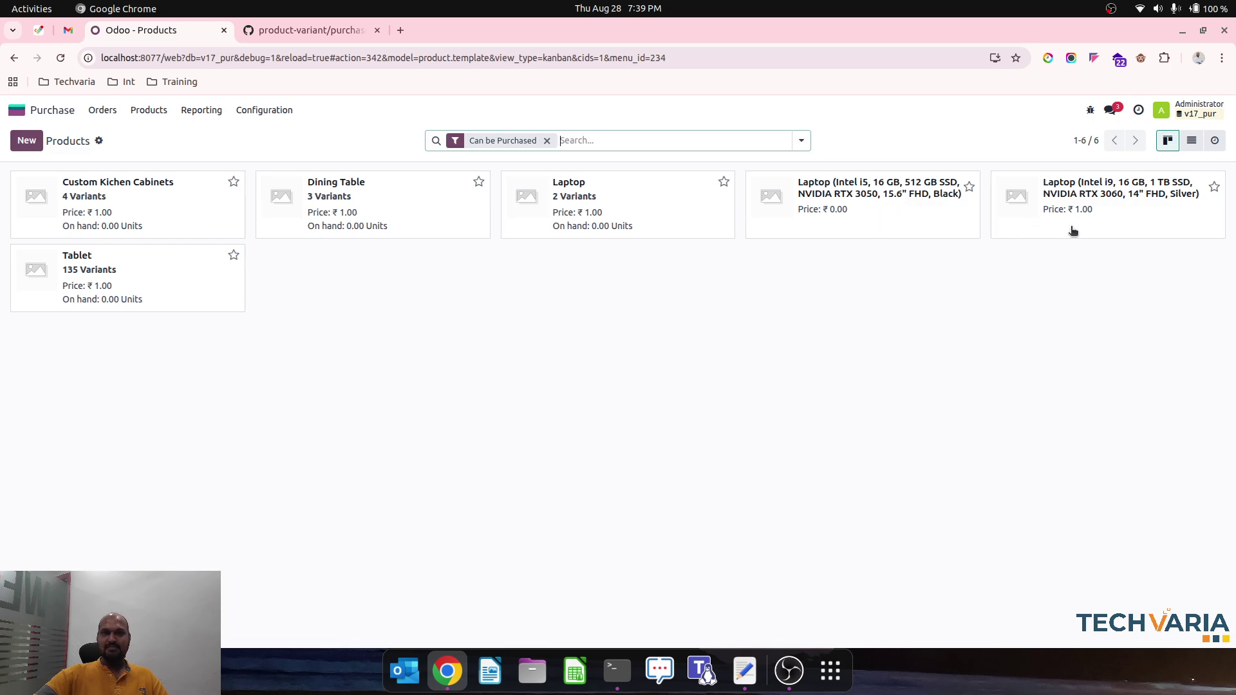
click(576, 195)
click(444, 140)
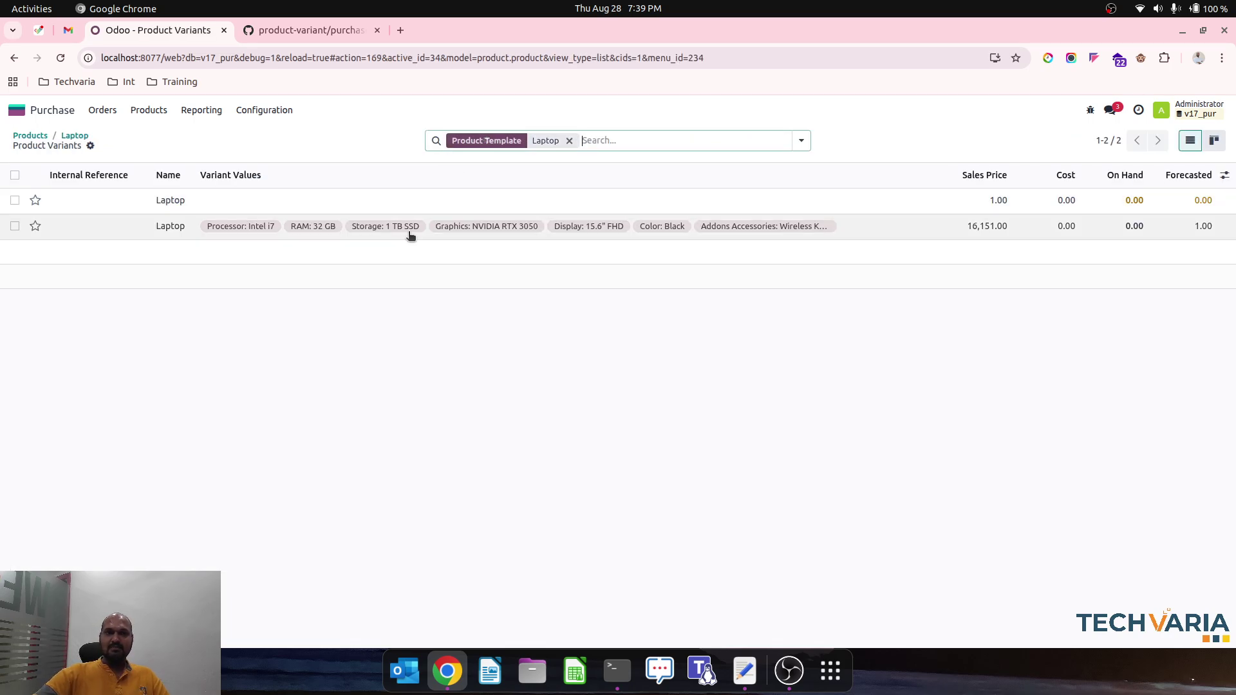
click(72, 136)
click(64, 134)
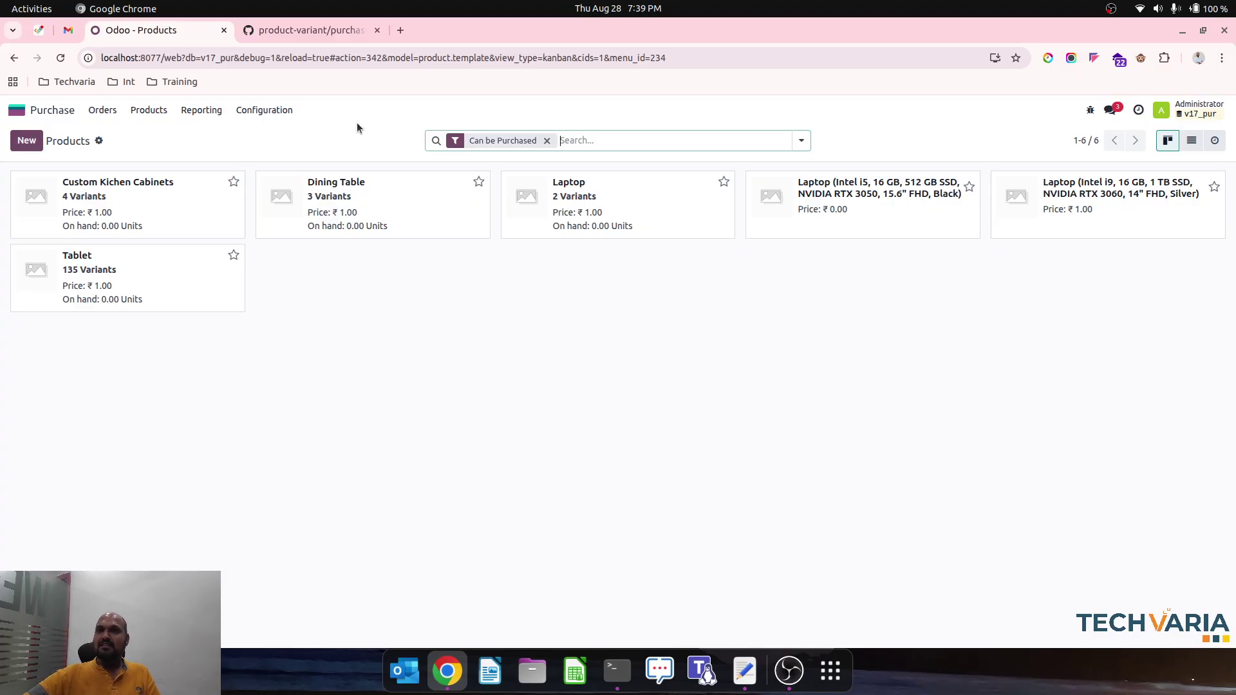
- Alternate between Odoo products and GitHub, ending on the purchase_variant_configurator folder
click(299, 32)
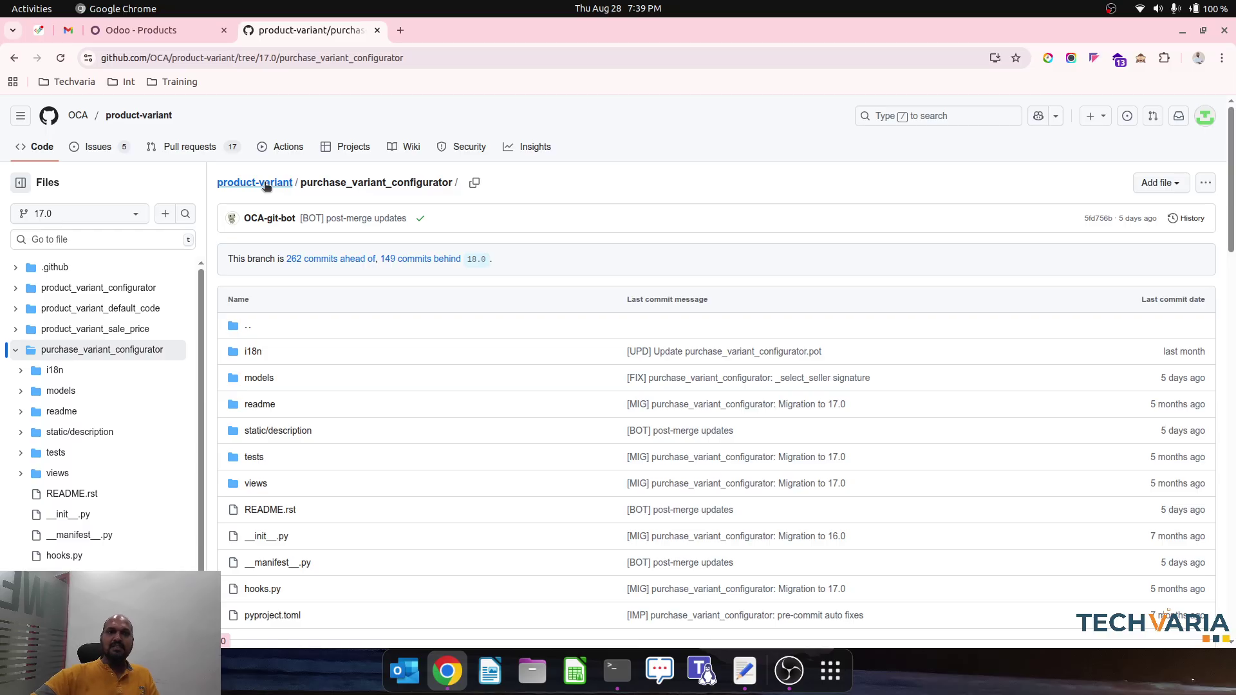
click(182, 31)
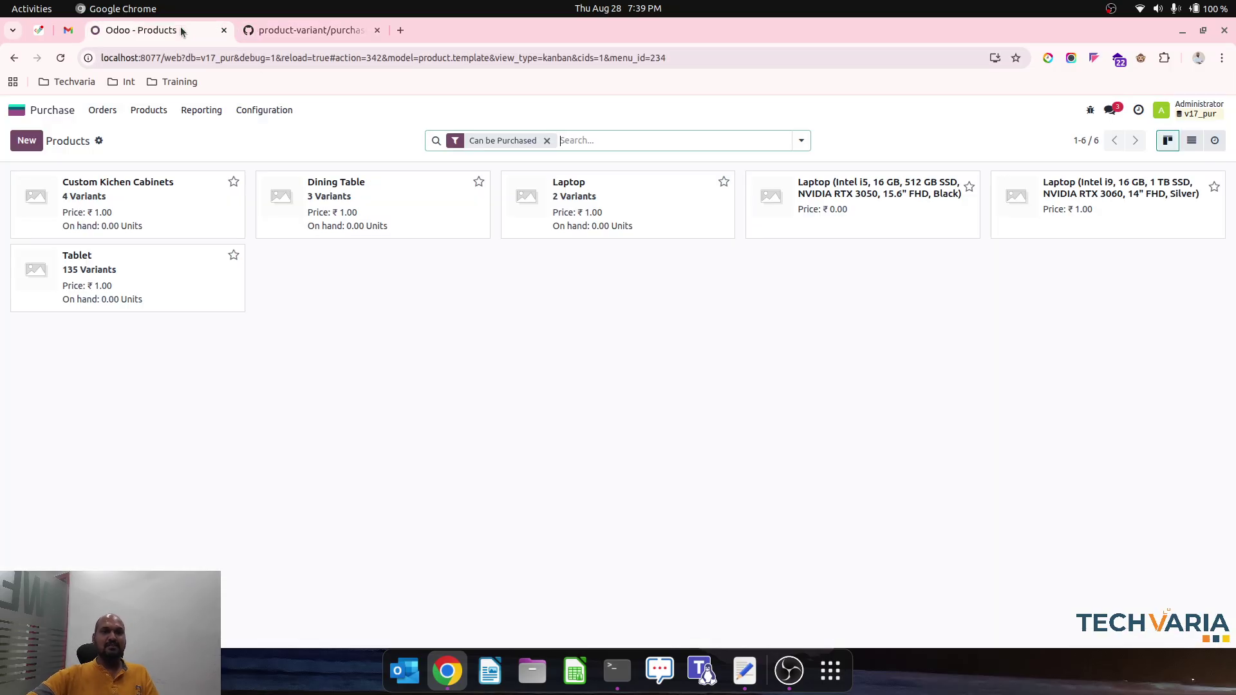
click(292, 29)
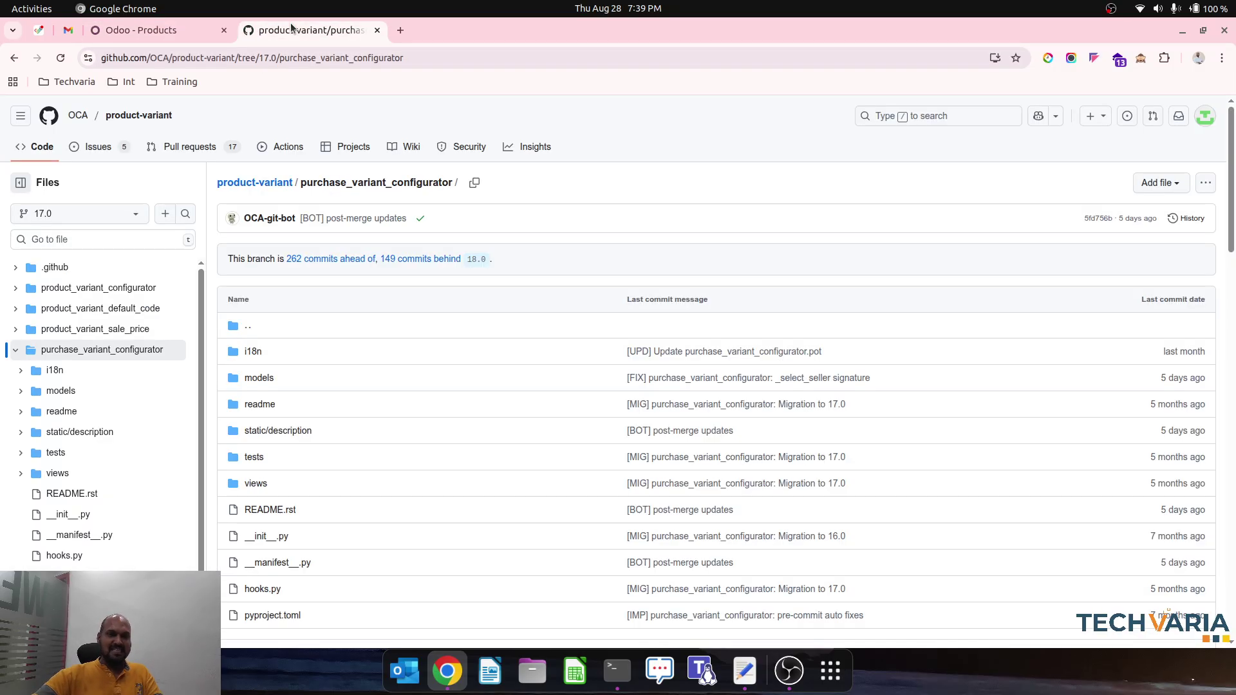
click(188, 32)
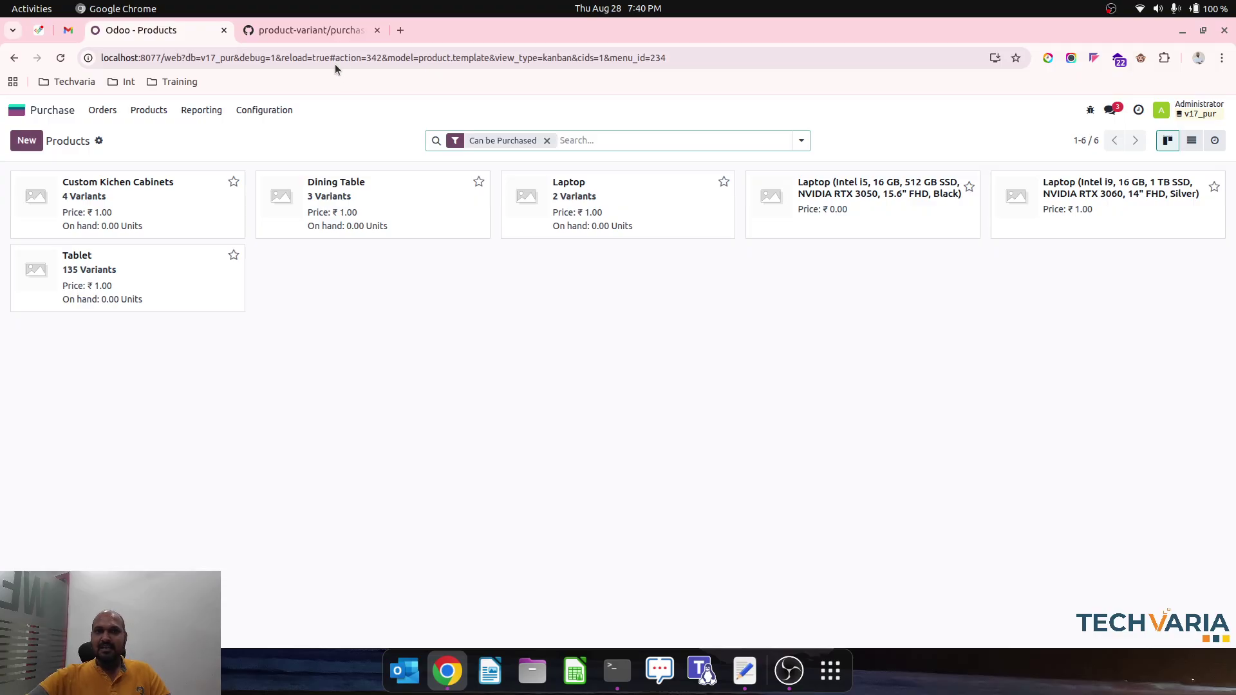
click(311, 28)
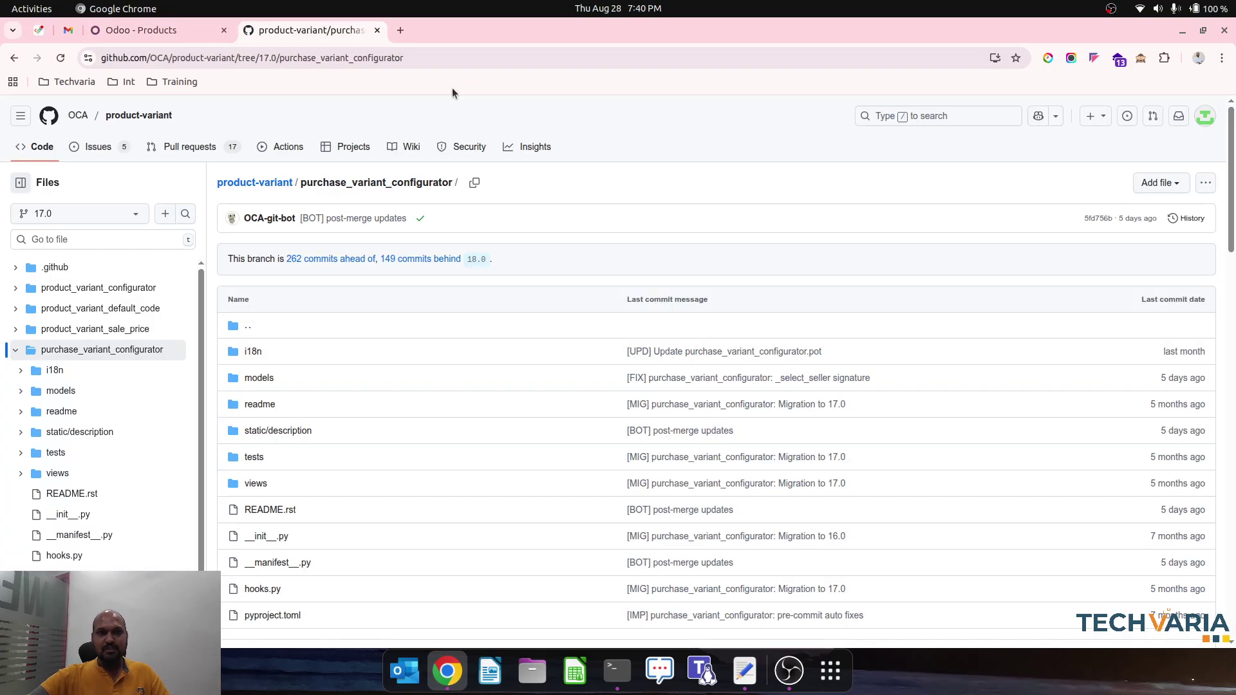